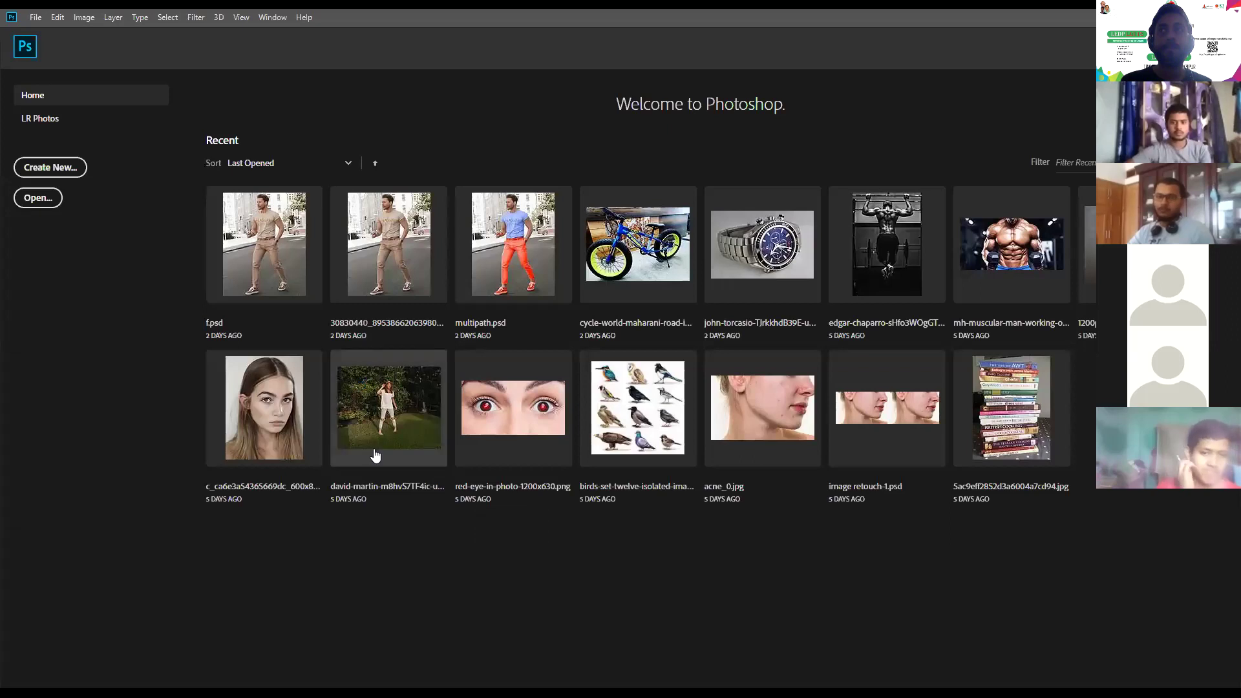
Create a new document from the Web Large preset, 1920 x 1080 pixels, with artboards turned off
{"action": "left_click", "coordinate": [33, 18]}
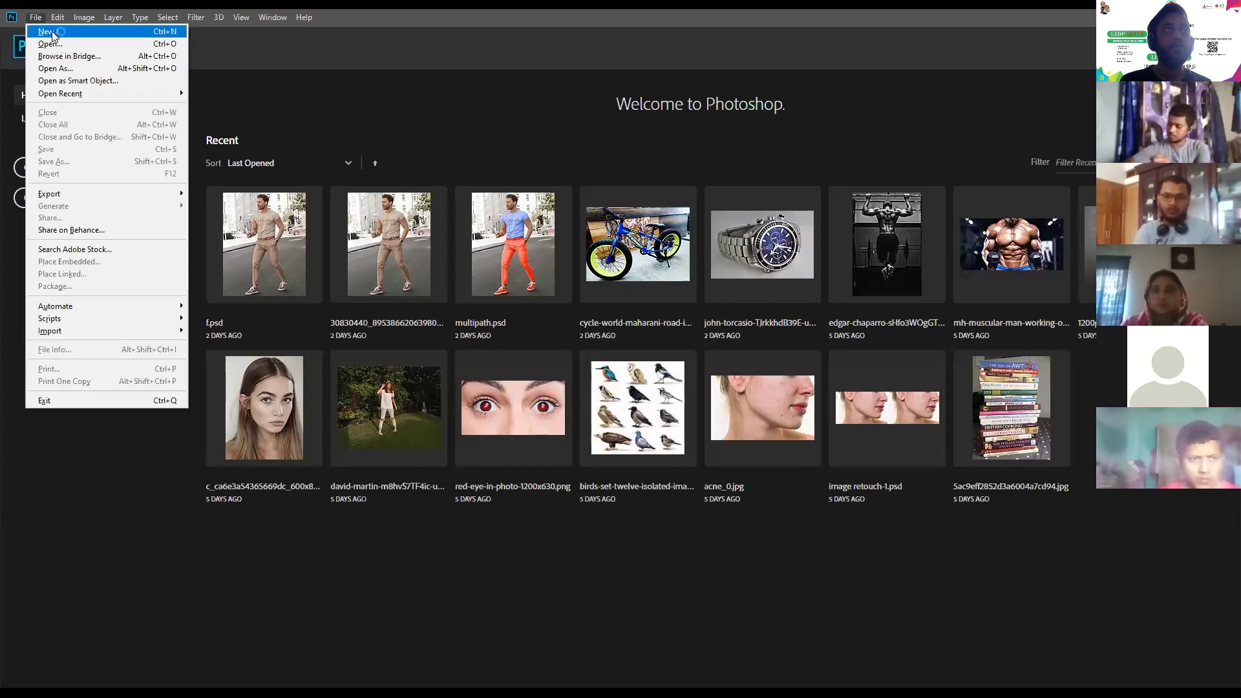
{"action": "left_click", "coordinate": [291, 312]}
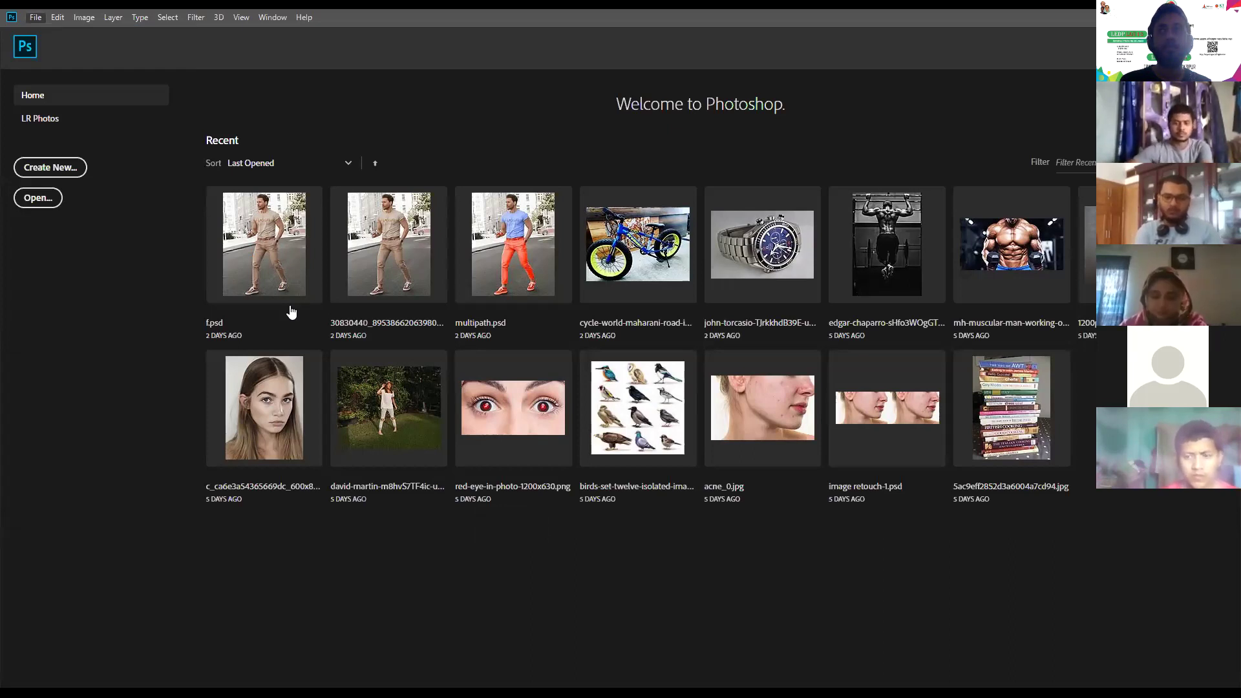
{"action": "left_click", "coordinate": [274, 335]}
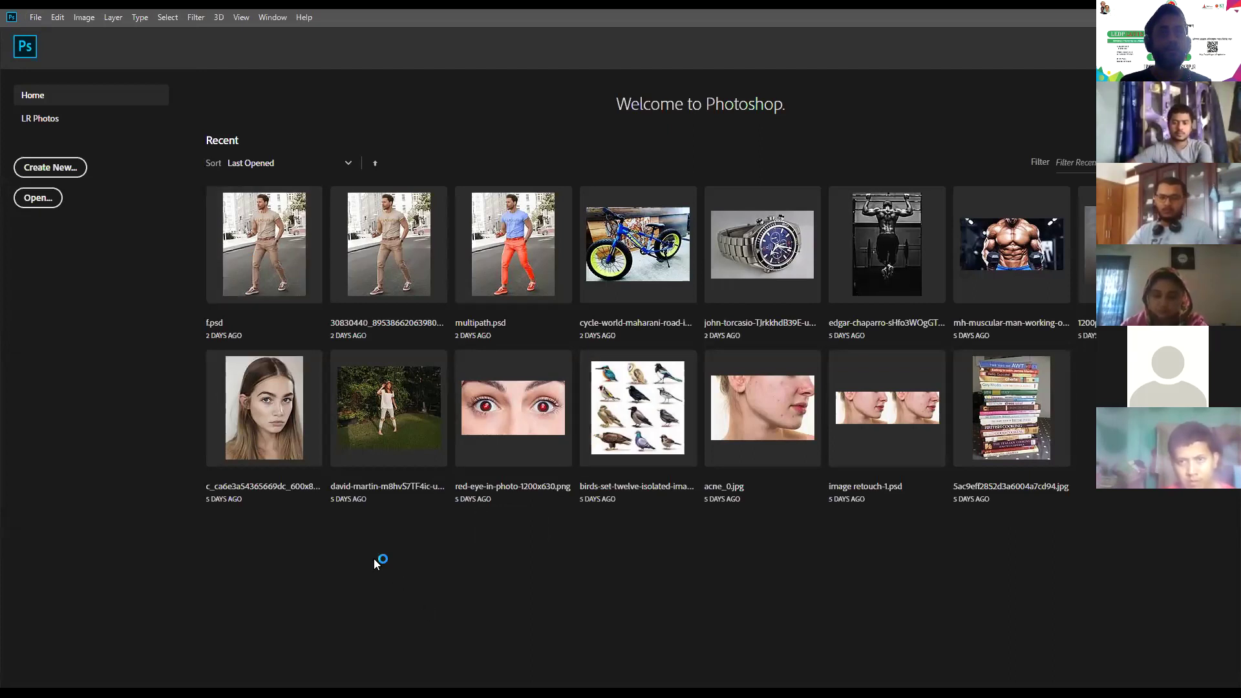
{"action": "key", "text": "ctrl+n"}
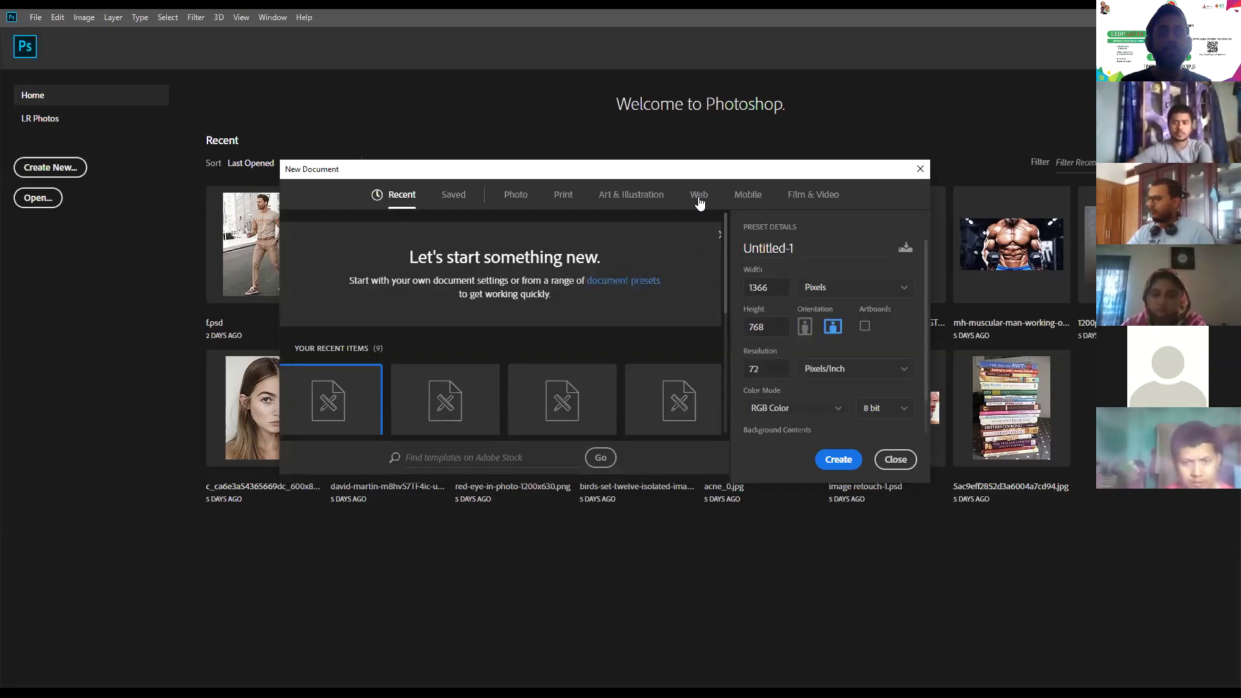
{"action": "left_click", "coordinate": [698, 202]}
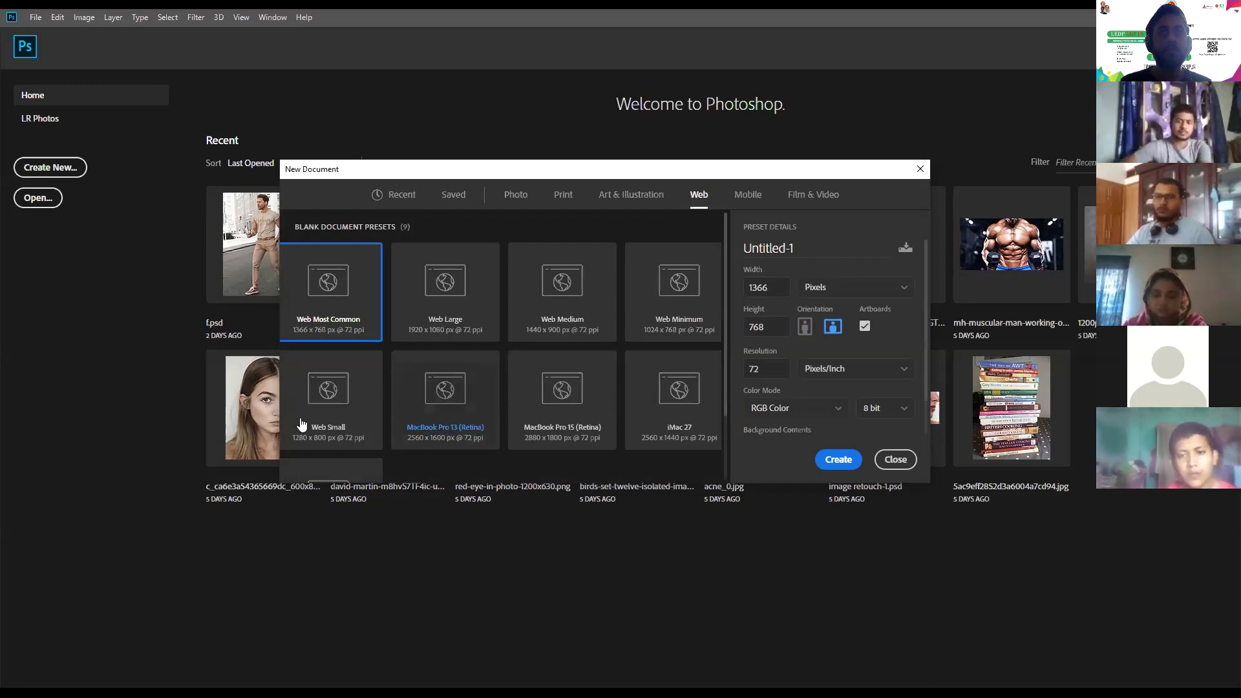
{"action": "left_click", "coordinate": [446, 294]}
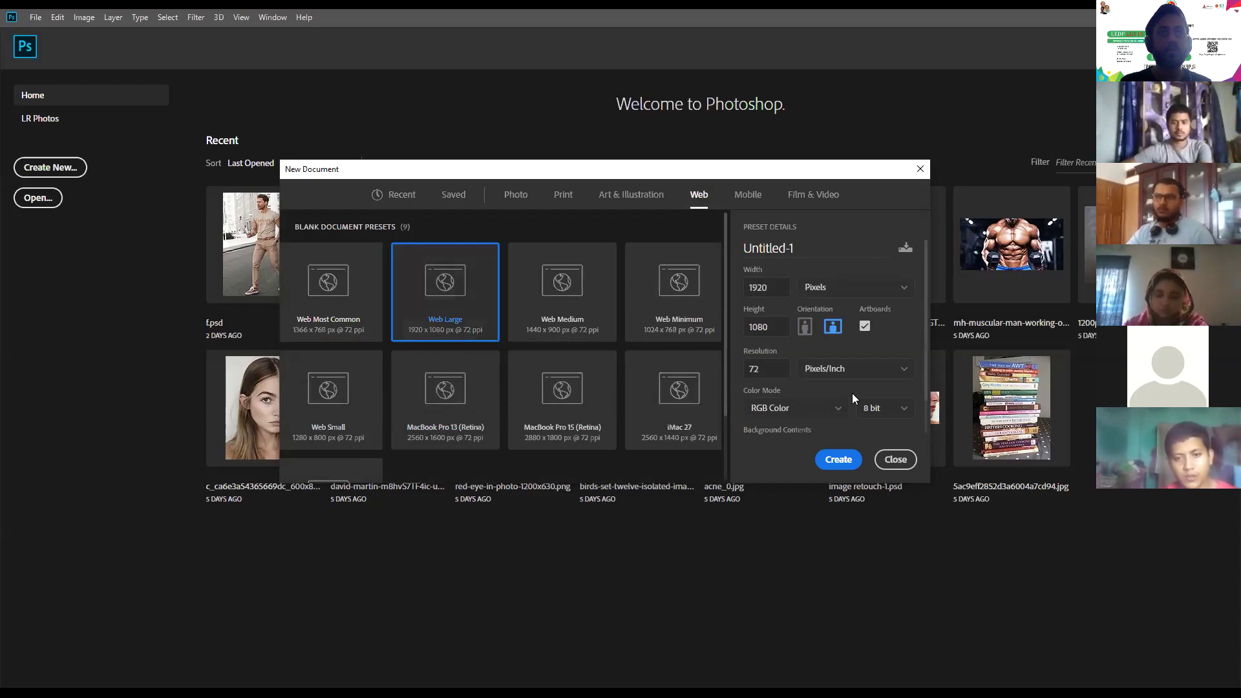
{"action": "left_click", "coordinate": [864, 326]}
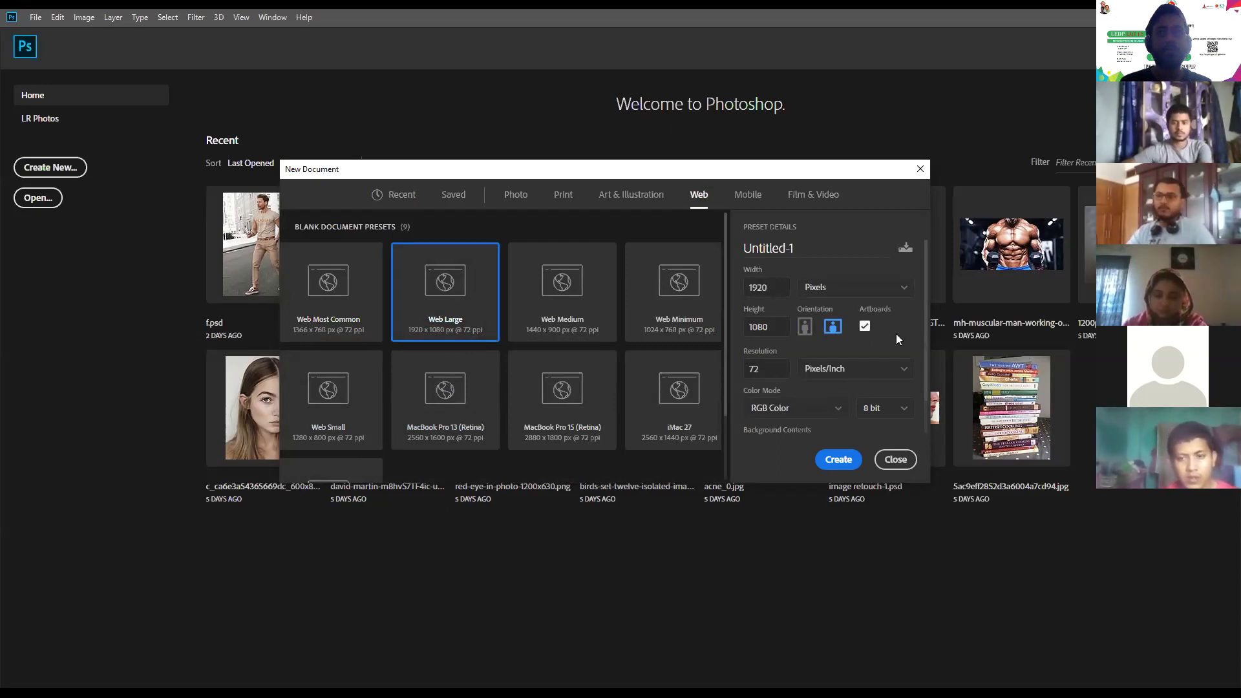
{"action": "left_click", "coordinate": [838, 459]}
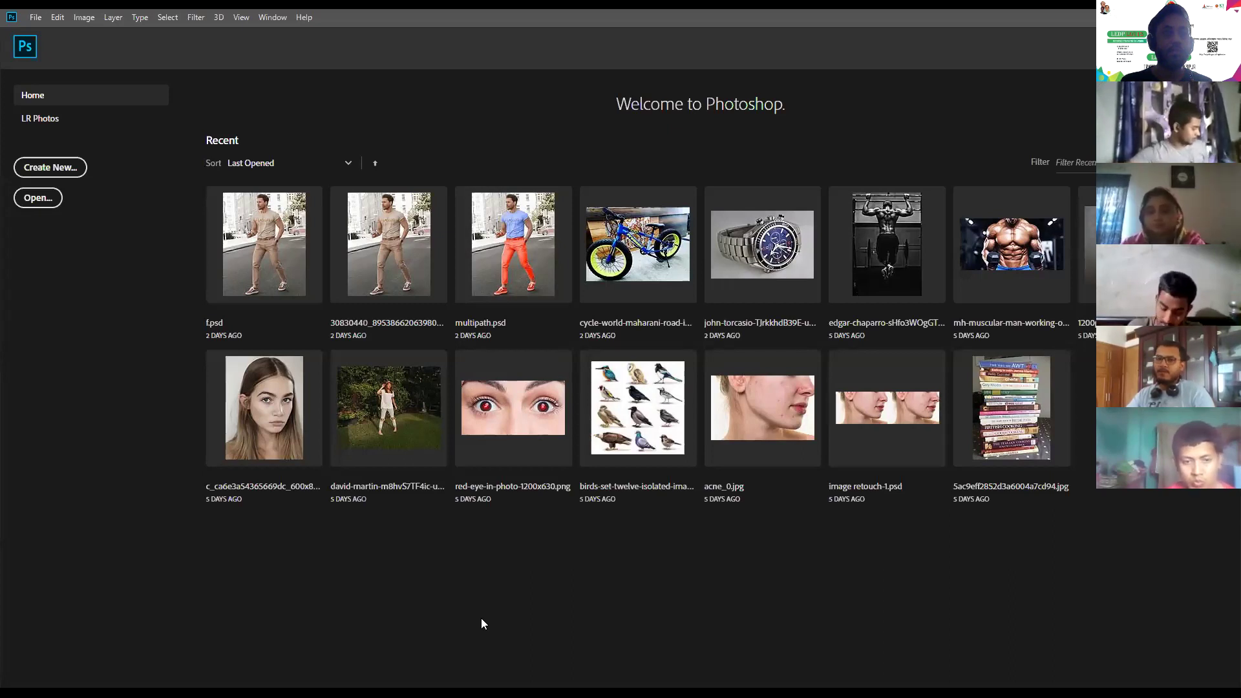
{"action": "key", "text": "ctrl+n"}
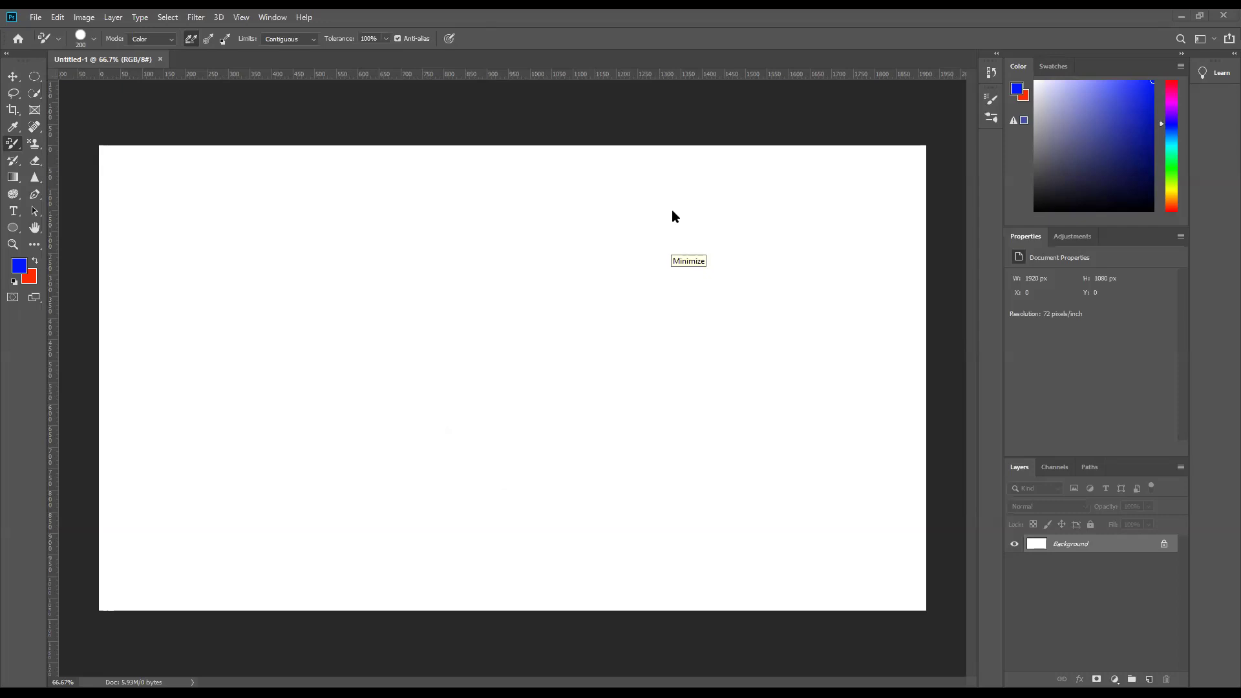
Open the portrait photo hust-wilson-WyDr1KFS23Y-unsplash.jpg from the Desktop folder
{"action": "left_click", "coordinate": [34, 18]}
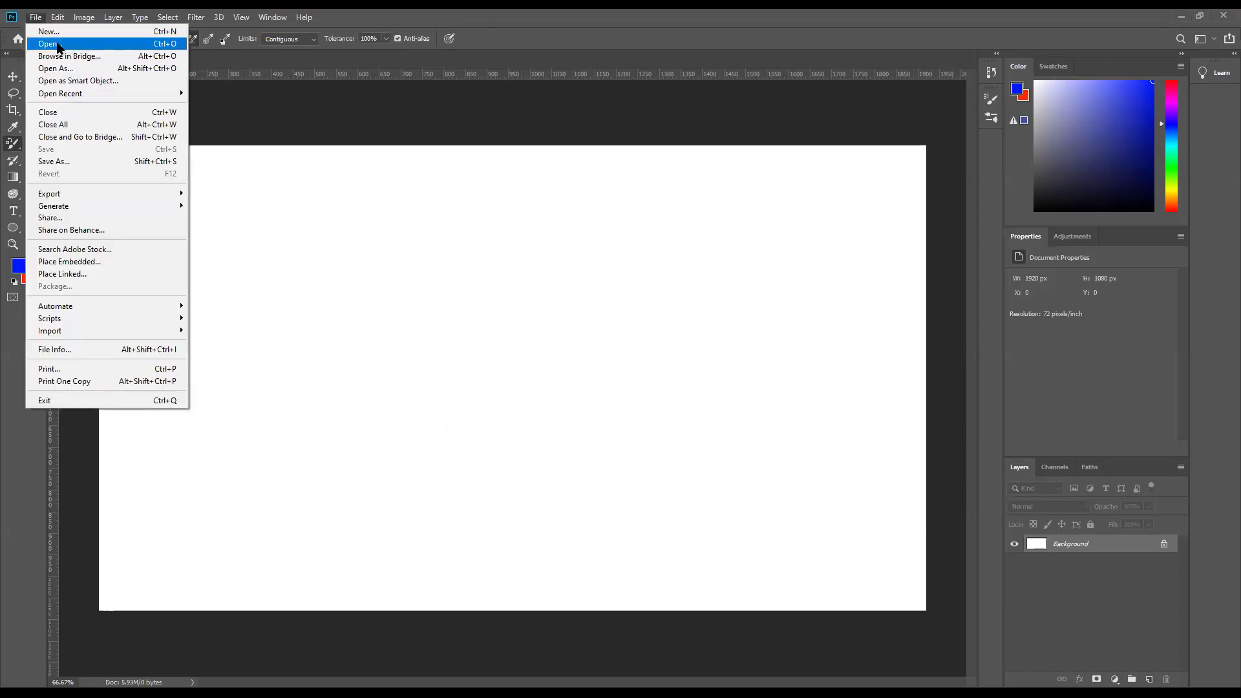
{"action": "left_click", "coordinate": [57, 44]}
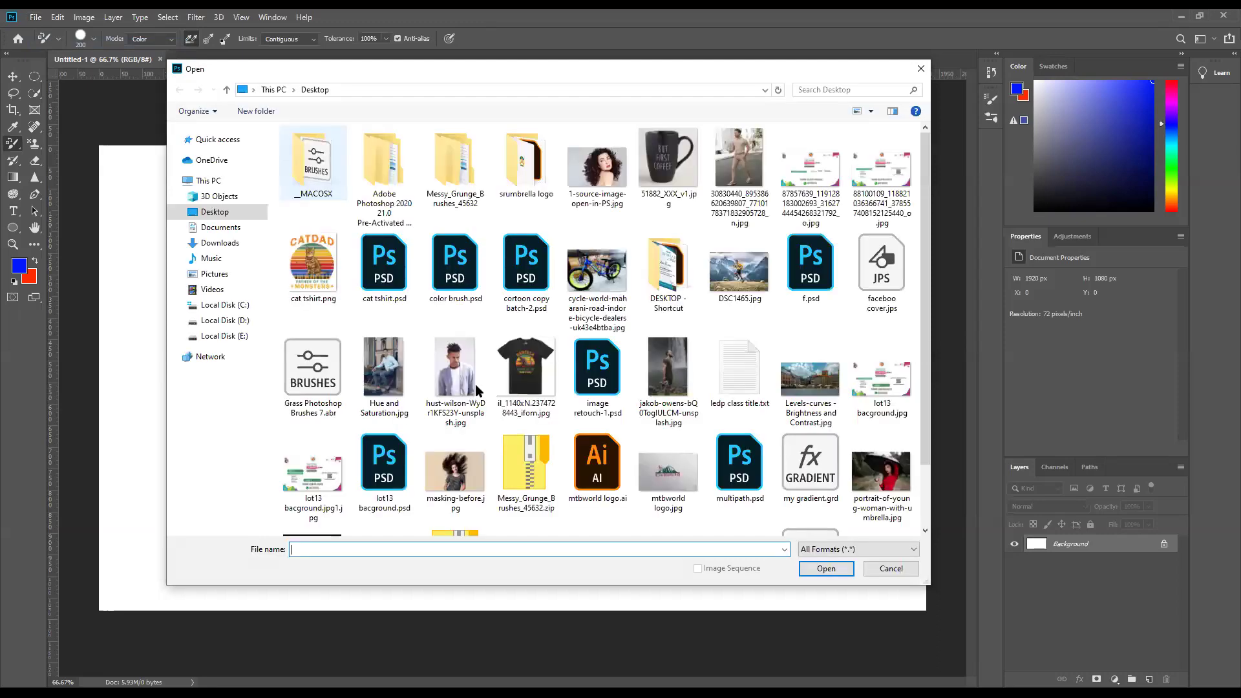
{"action": "key", "text": "space"}
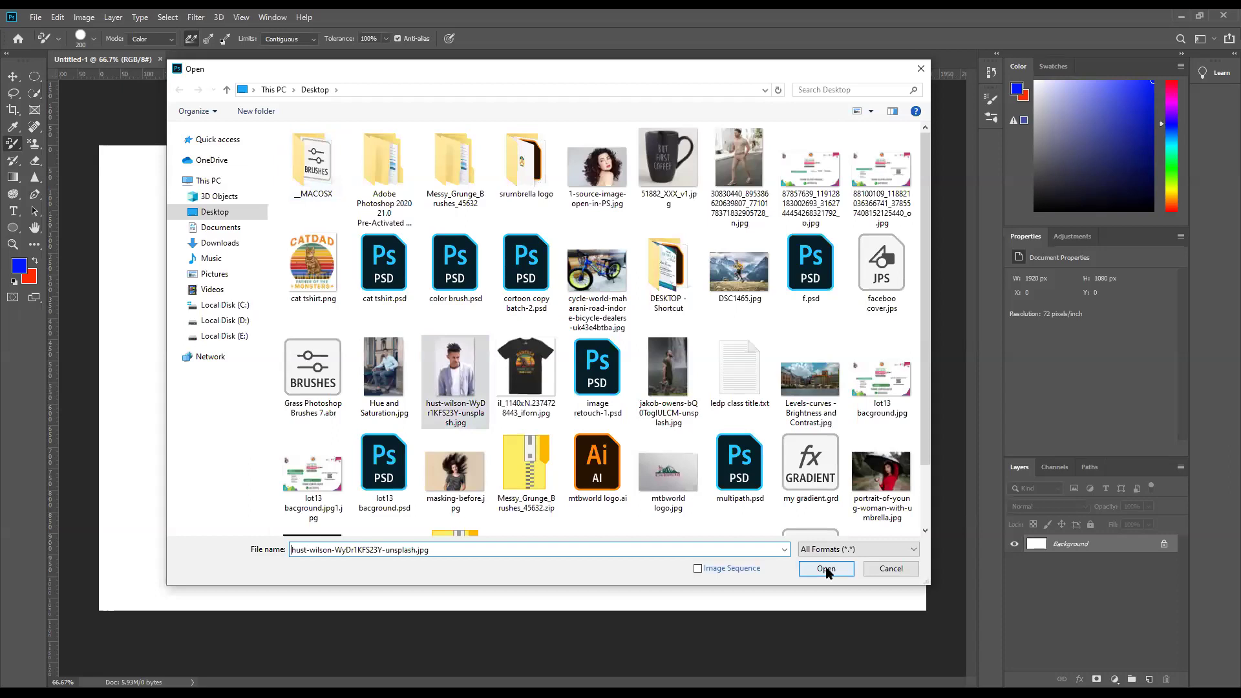
{"action": "left_click", "coordinate": [827, 569]}
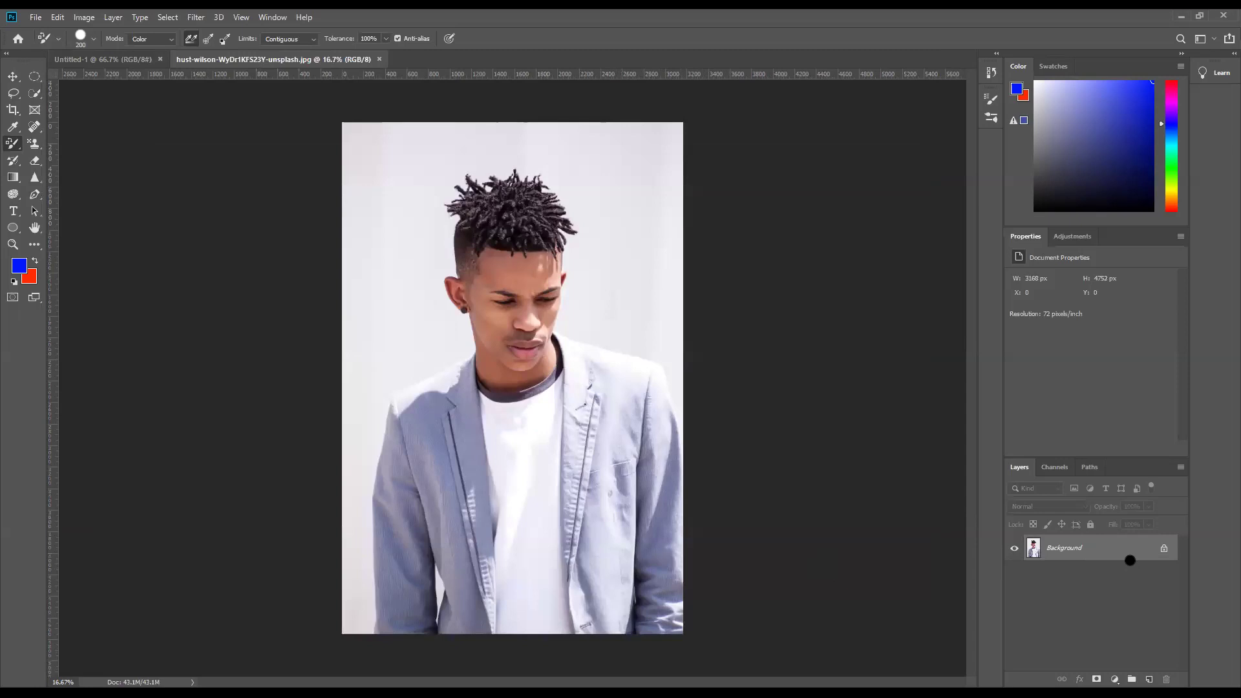
Duplicate the Background layer of the portrait and make the copy the active layer
{"action": "key", "text": "ctrl+j"}
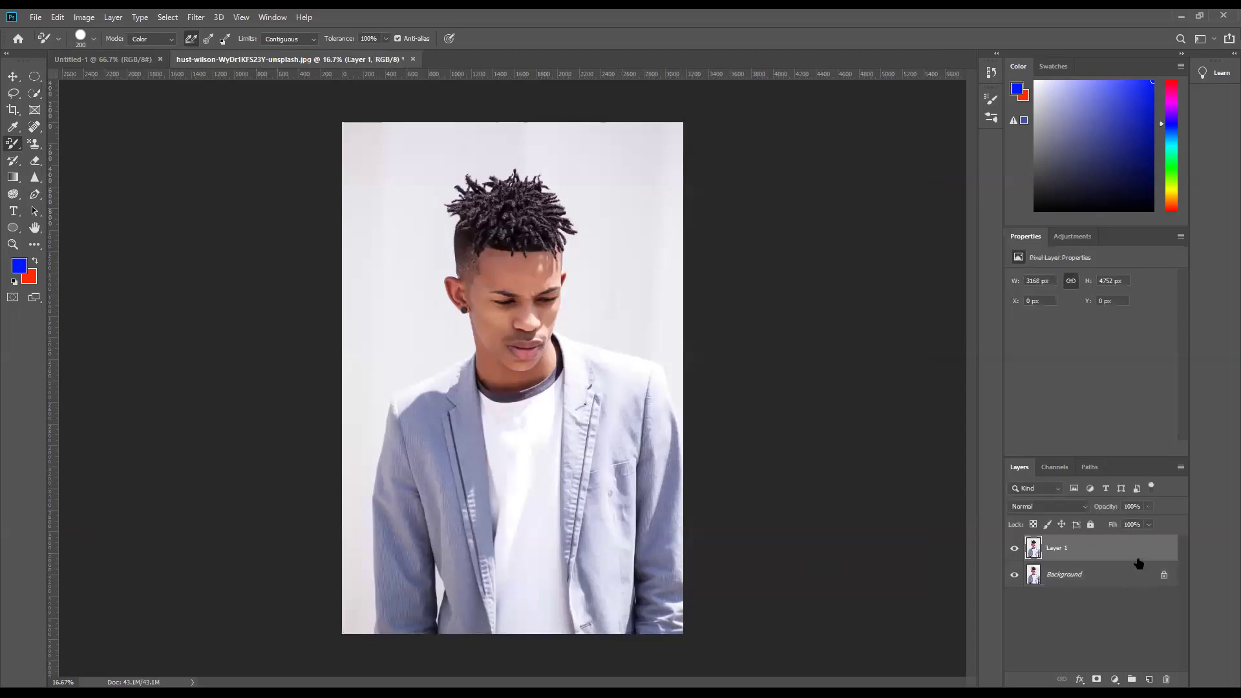
{"action": "key", "text": "alt+bracketleft"}
{"action": "left_click", "coordinate": [1122, 550]}
Apply a Threshold adjustment directly to the duplicated portrait layer at threshold level 126
{"action": "left_click", "coordinate": [84, 17]}
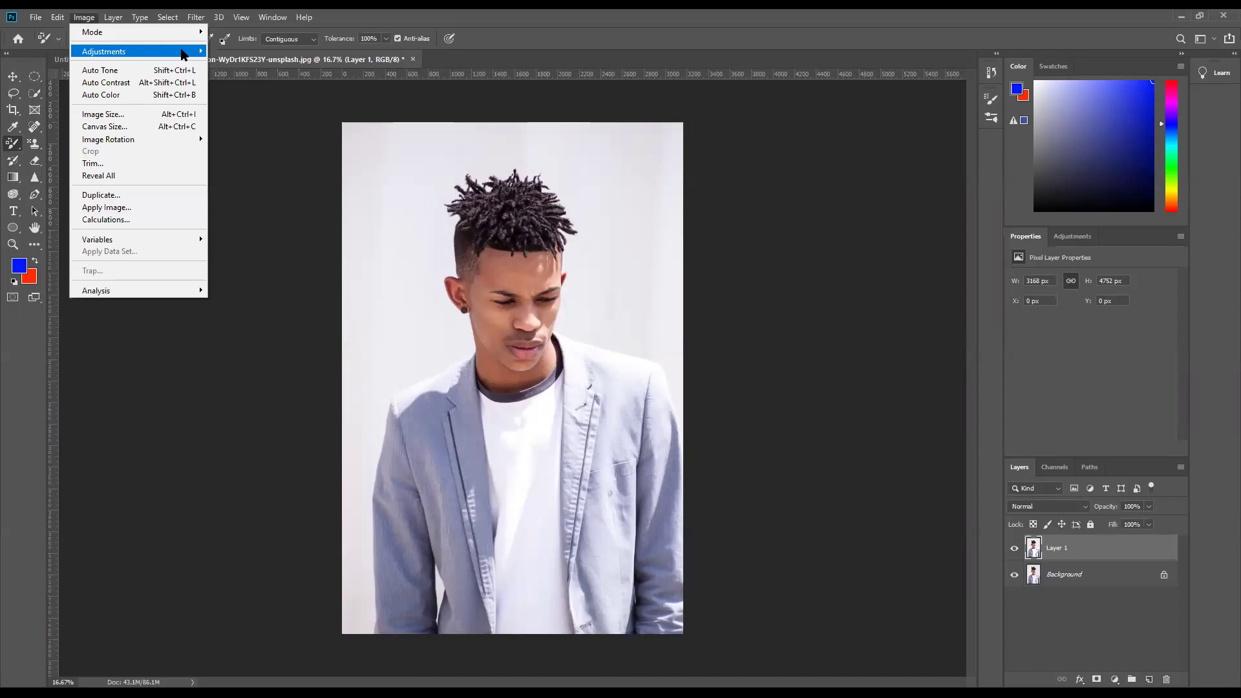
{"action": "mouse_move", "coordinate": [103, 51]}
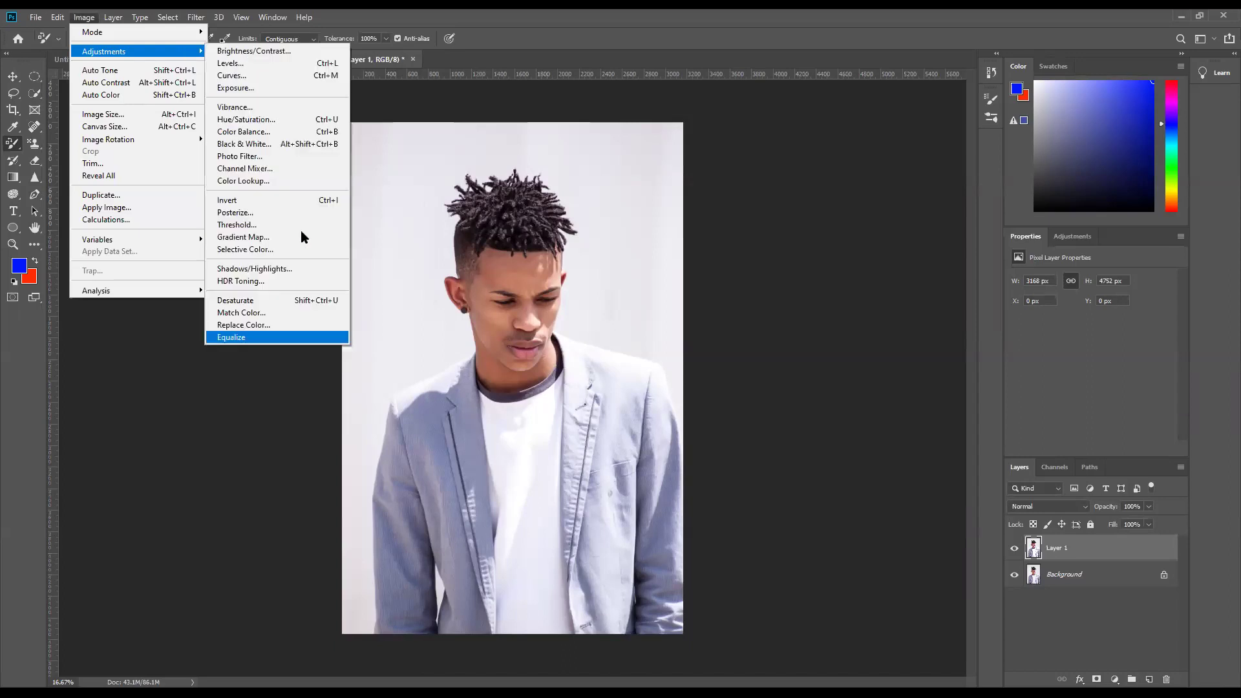
{"action": "key", "text": "Return"}
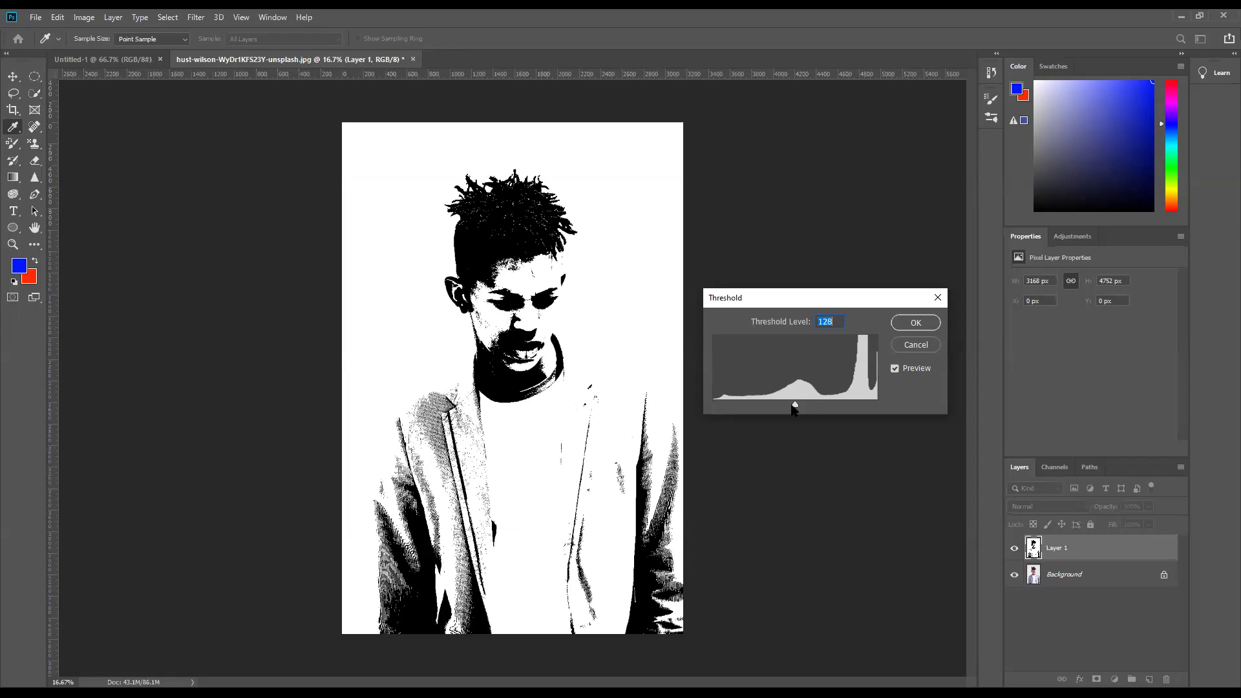
{"action": "left_click_drag", "start_coordinate": [795, 405], "coordinate": [753, 406]}
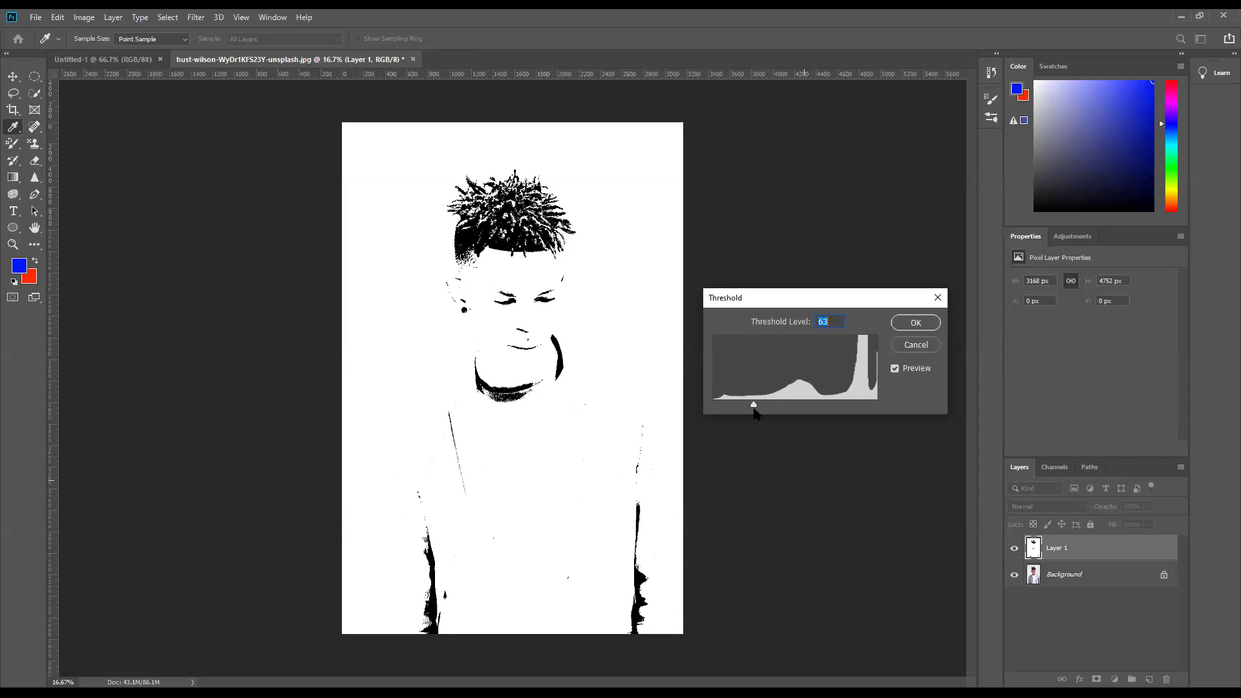
{"action": "left_click_drag", "start_coordinate": [757, 409], "coordinate": [782, 405]}
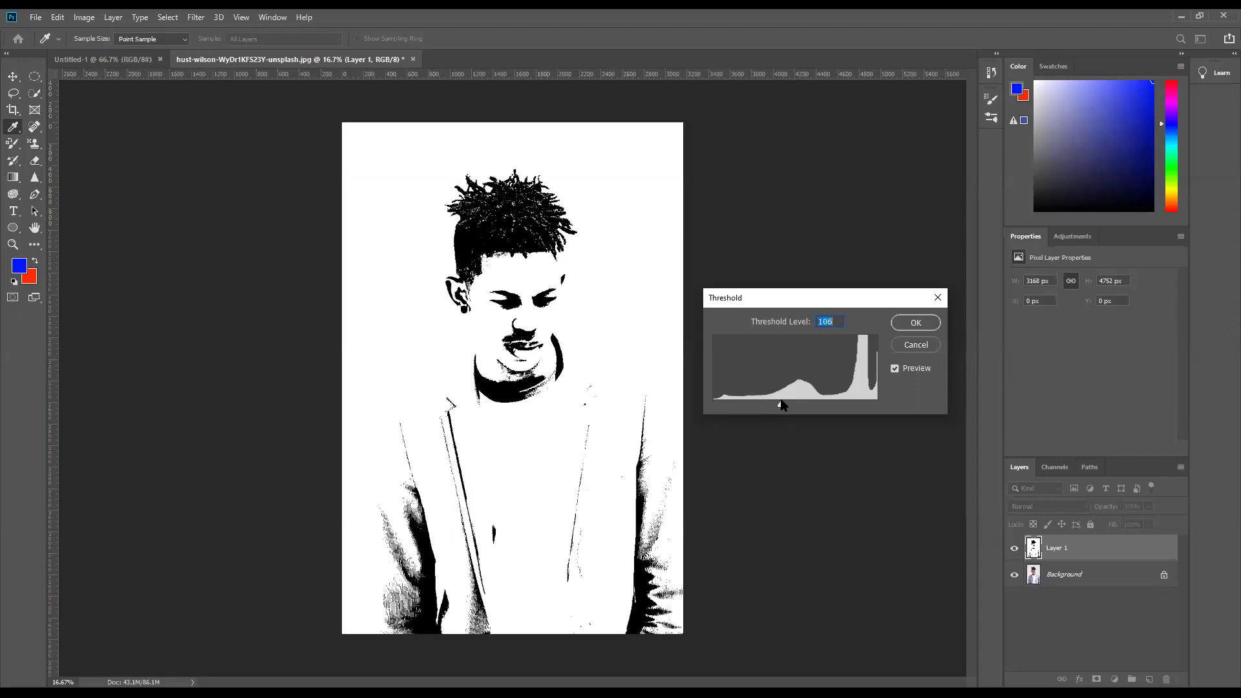
{"action": "left_click_drag", "start_coordinate": [779, 407], "coordinate": [797, 405]}
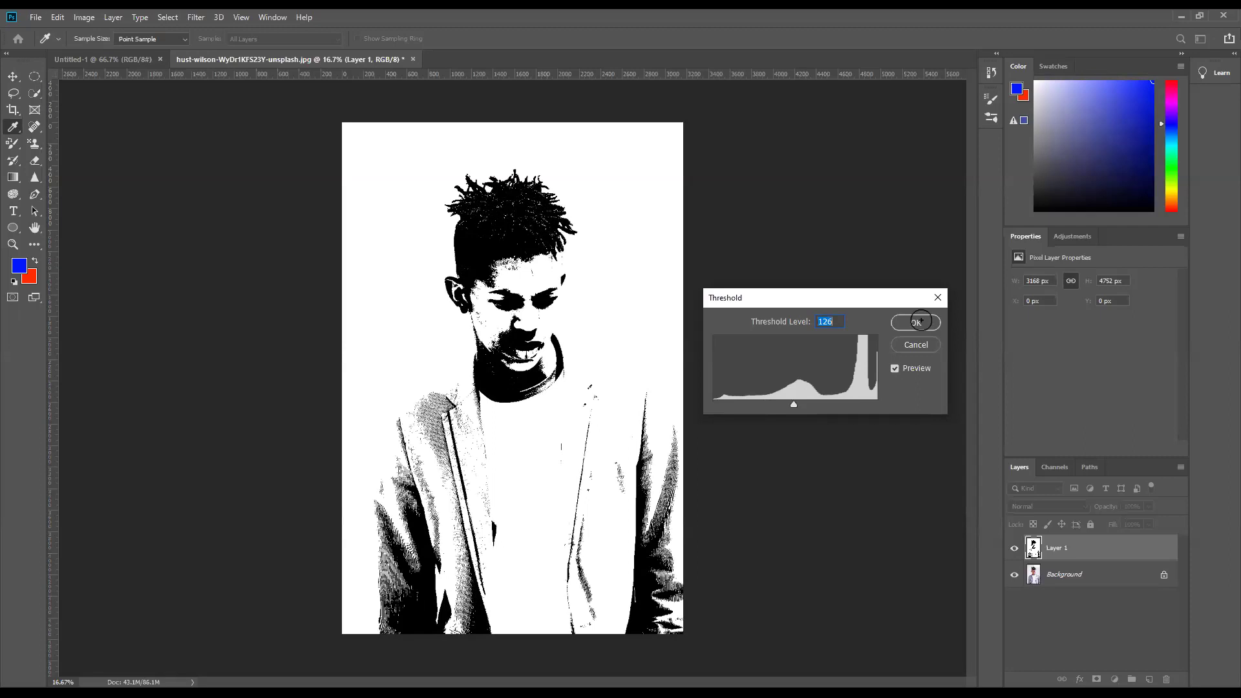
{"action": "left_click", "coordinate": [914, 322]}
Hide the Background layer, then erase the white area around the man on Layer 1 using a Magic Wand selection and deselect
{"action": "key", "text": "b"}
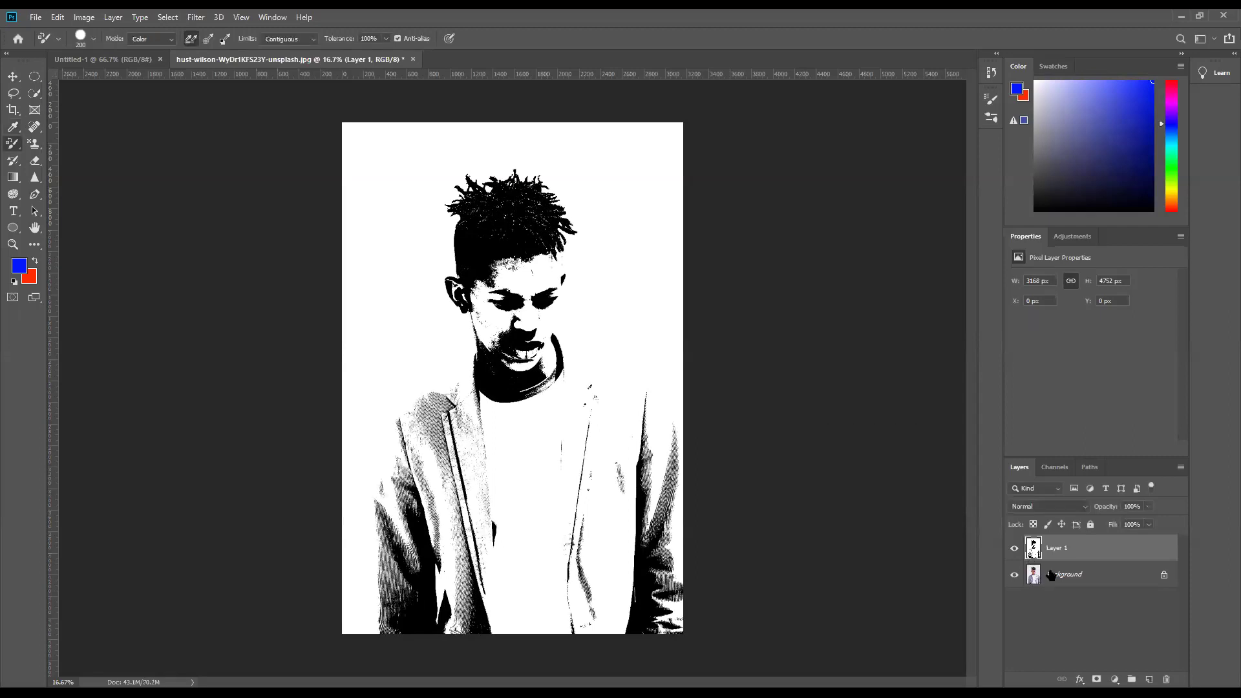
{"action": "left_click", "coordinate": [1014, 575]}
{"action": "key", "text": "shift+w"}
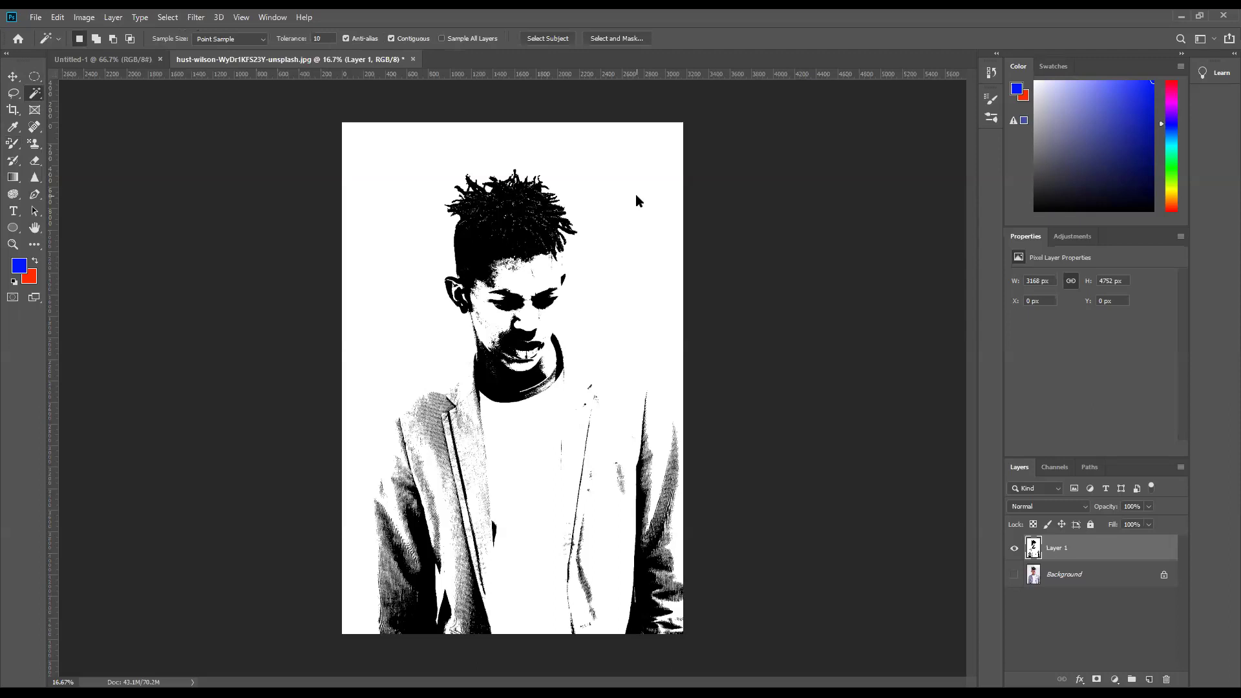
{"action": "left_click", "coordinate": [636, 195]}
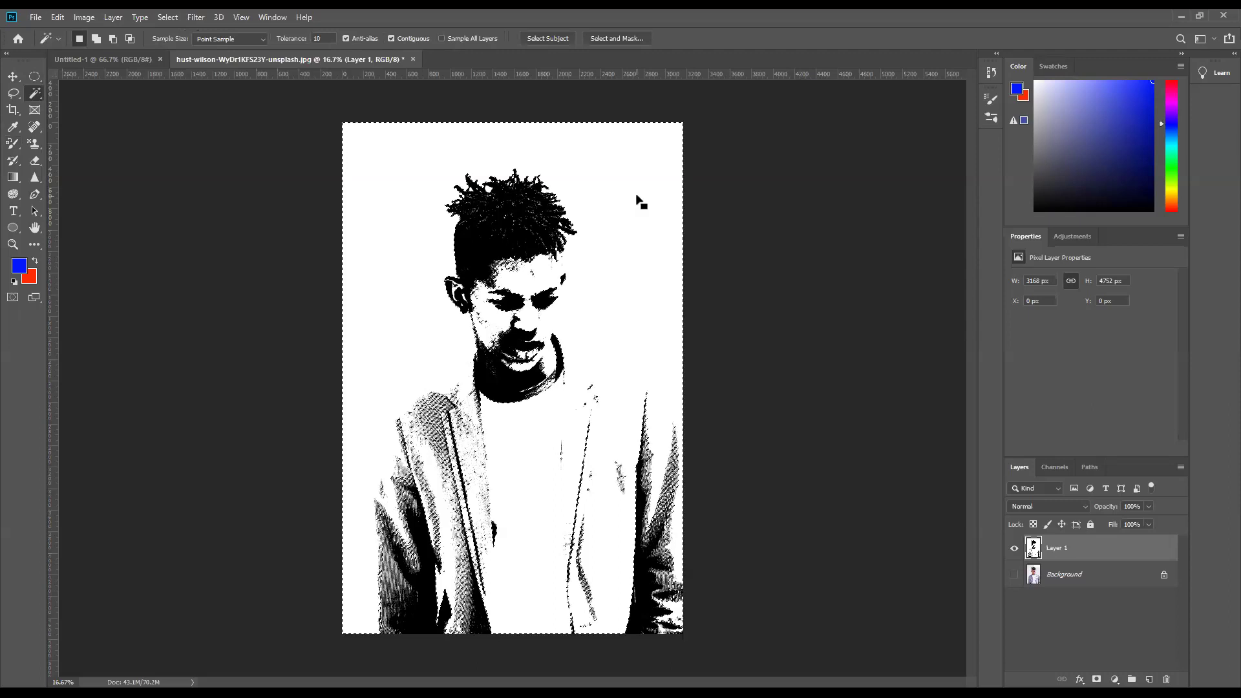
{"action": "key", "text": "Delete"}
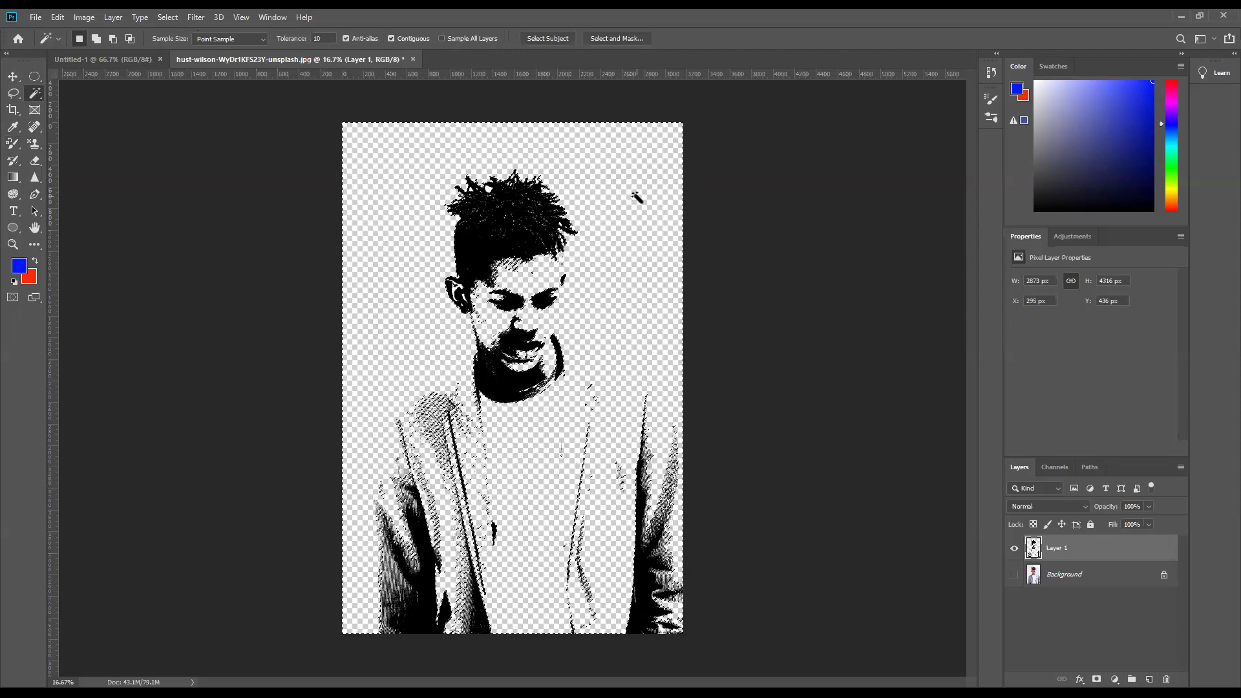
{"action": "key", "text": "ctrl+d"}
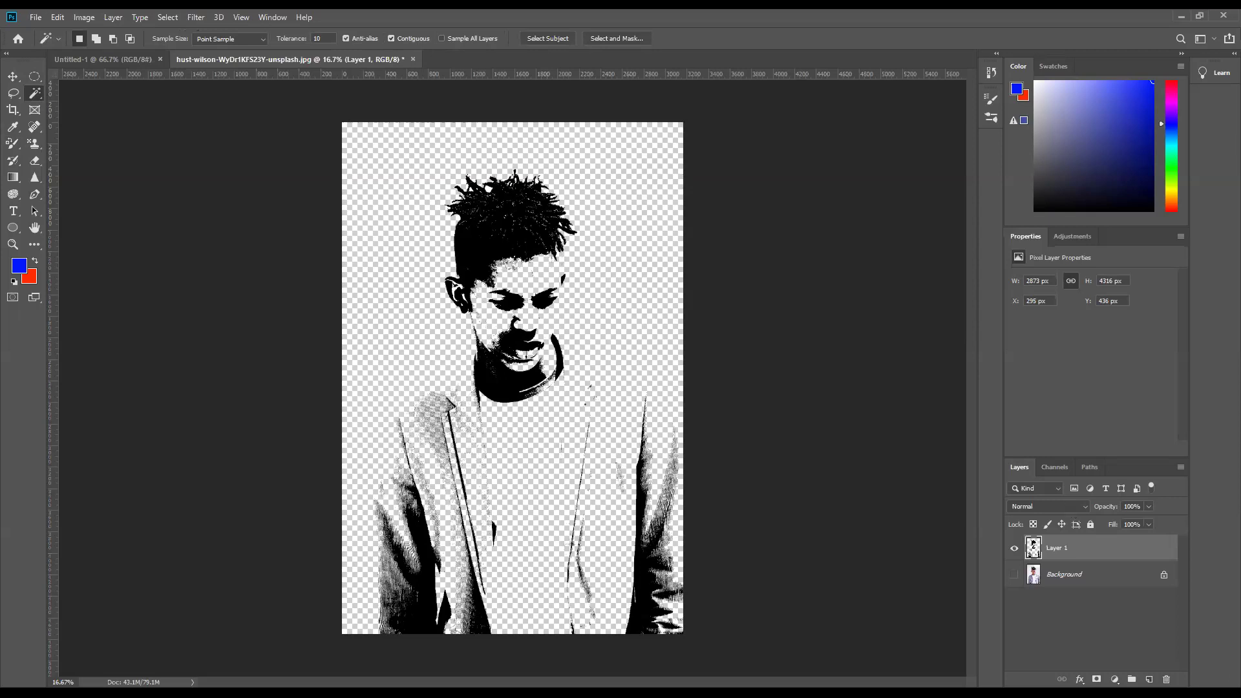
Select the remaining pixels of Layer 1 and fill them with solid black, colour 000000
{"action": "left_click", "coordinate": [1032, 549], "text": "ctrl"}
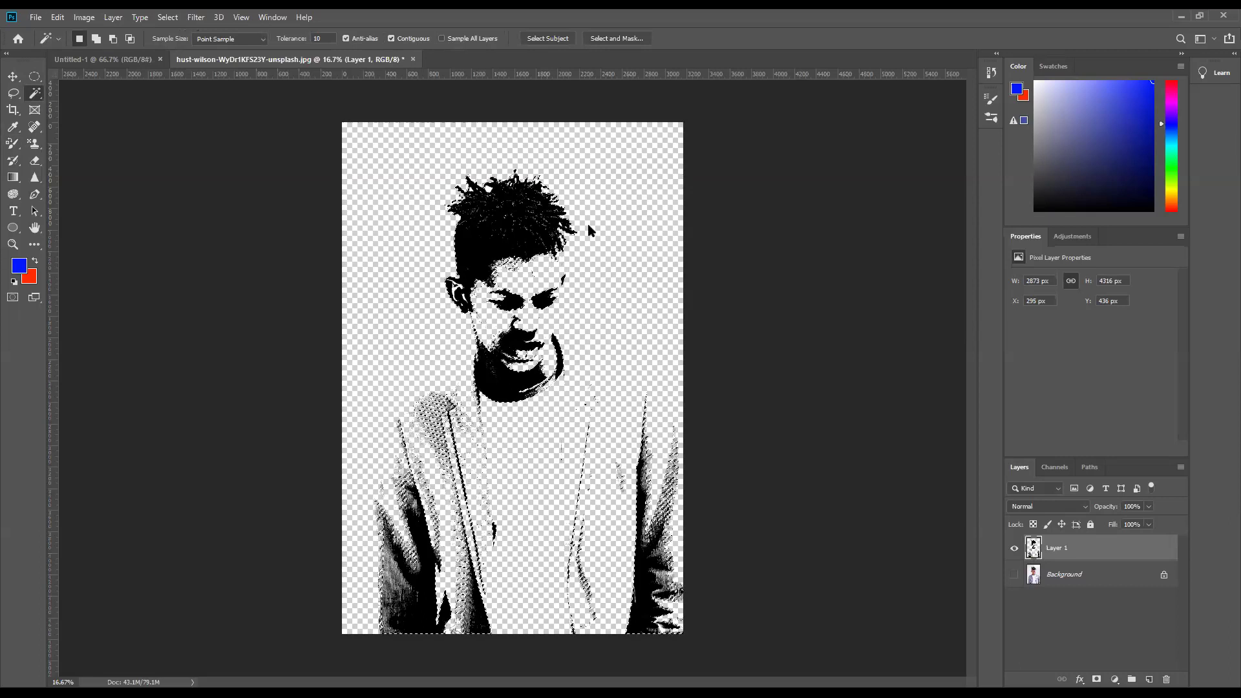
{"action": "left_click", "coordinate": [19, 265]}
{"action": "type", "text": "000000"}
{"action": "key", "text": "Return"}
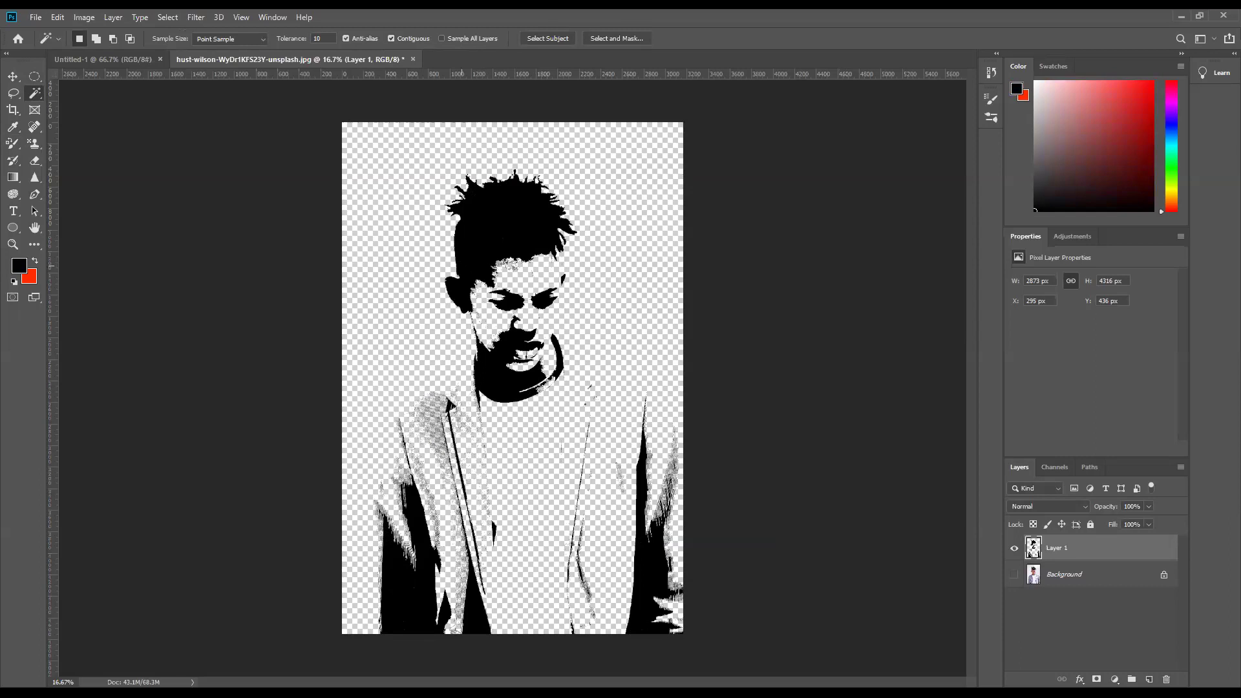
Add a new layer beneath Layer 1 and try filling it with black, the red background colour, and black again
{"action": "left_click", "coordinate": [1148, 679]}
{"action": "left_click_drag", "start_coordinate": [1120, 562], "coordinate": [1116, 577]}
{"action": "left_click_drag", "start_coordinate": [1117, 581], "coordinate": [1119, 585]}
{"action": "key", "text": "alt+BackSpace"}
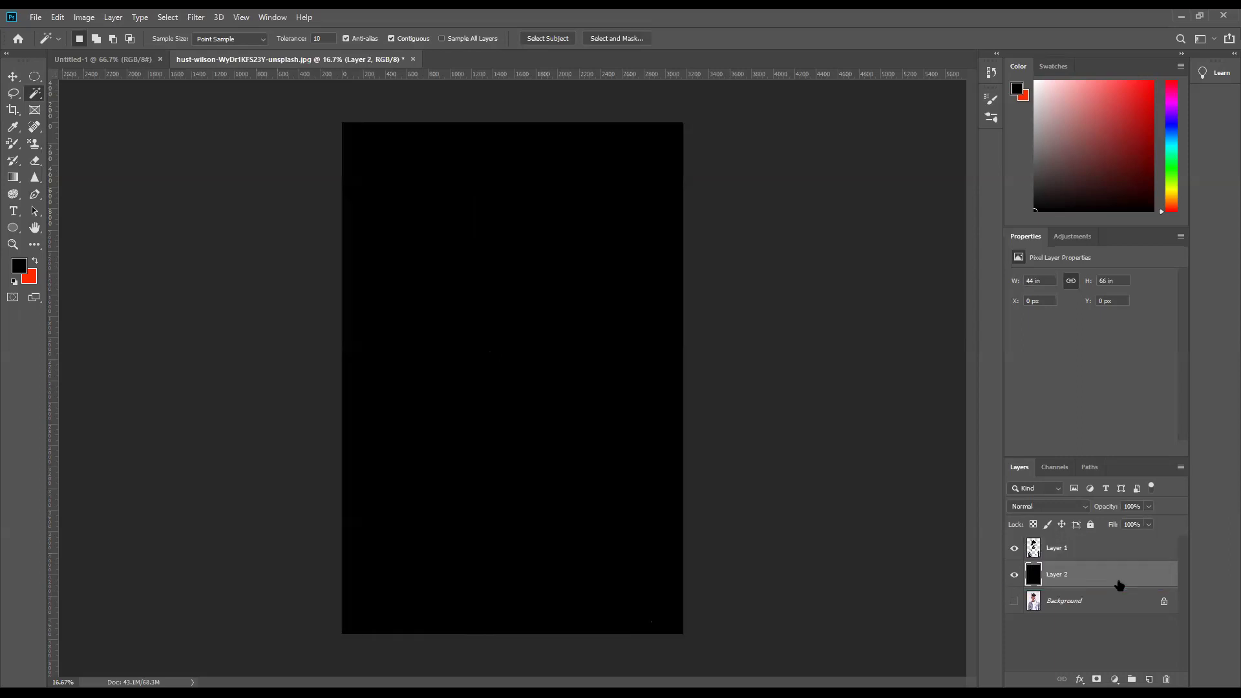
{"action": "key", "text": "ctrl+BackSpace"}
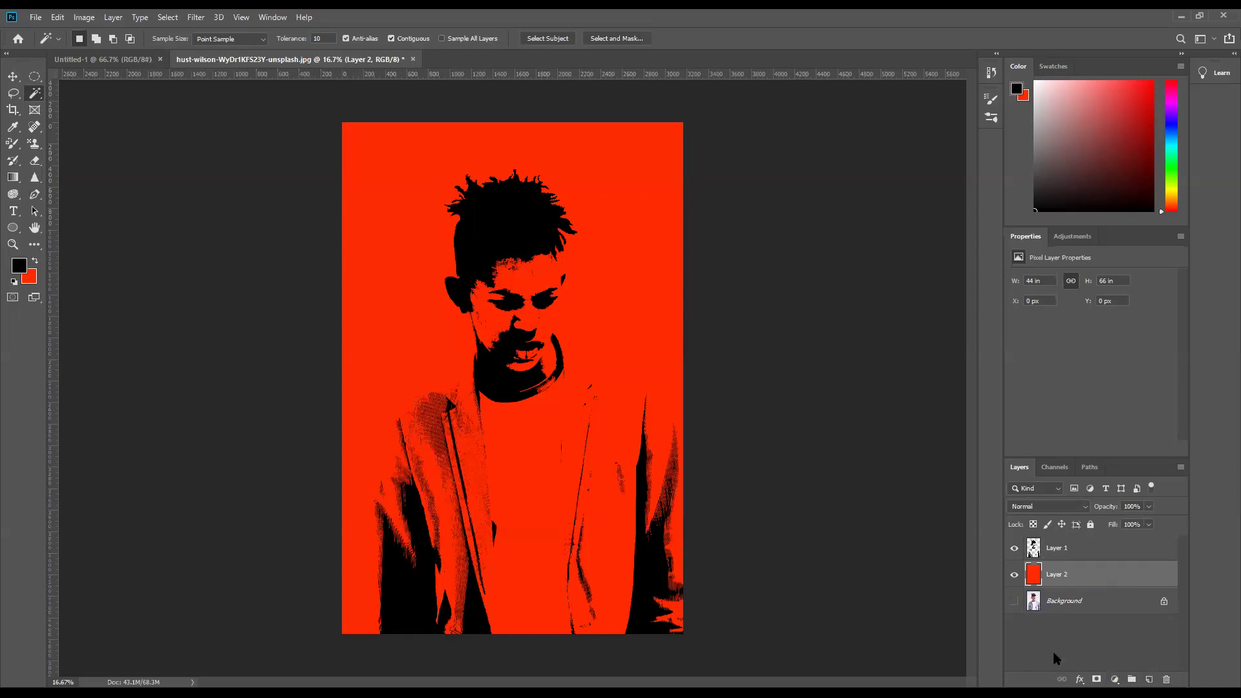
{"action": "key", "text": "alt+BackSpace"}
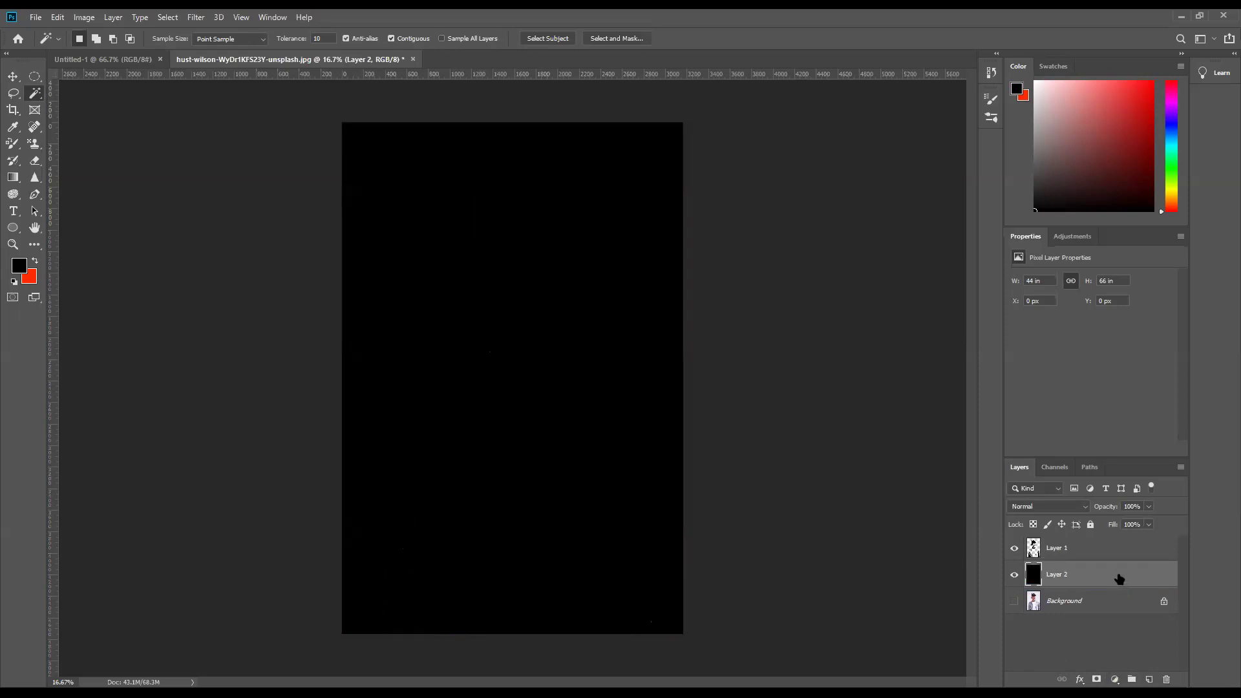
Delete the fill layer and restore the photo to its original single, visible Background layer
{"action": "key", "text": "Delete"}
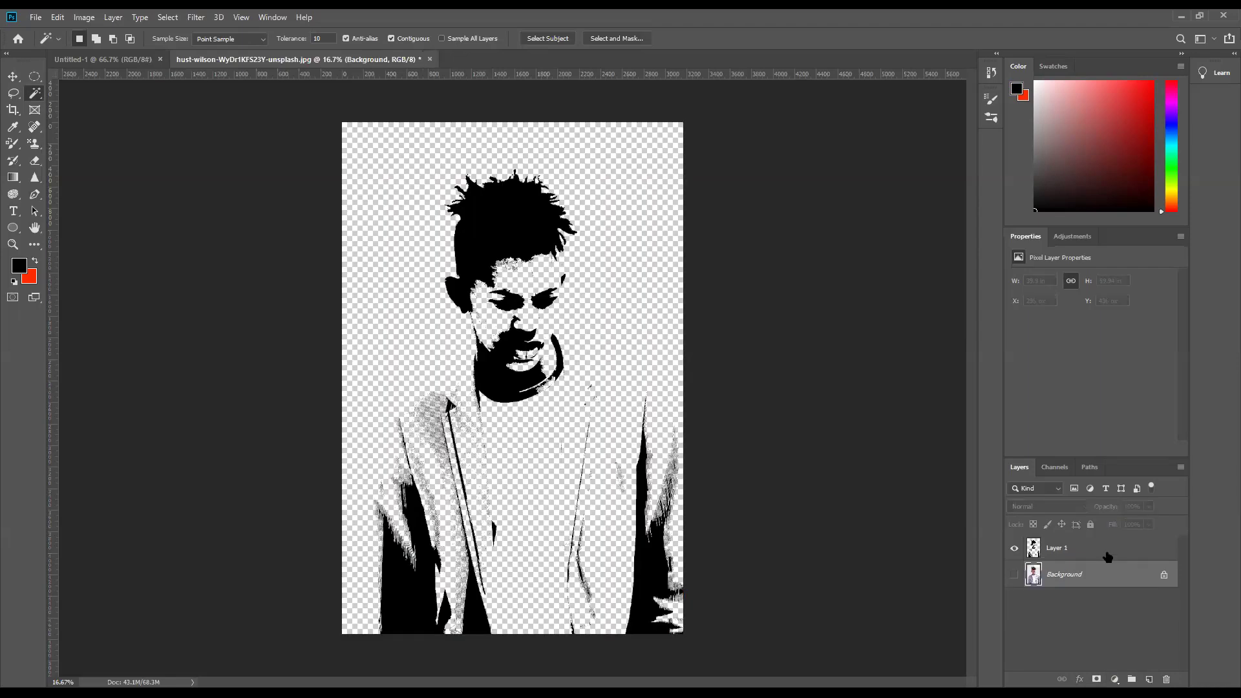
{"action": "key", "text": "F12"}
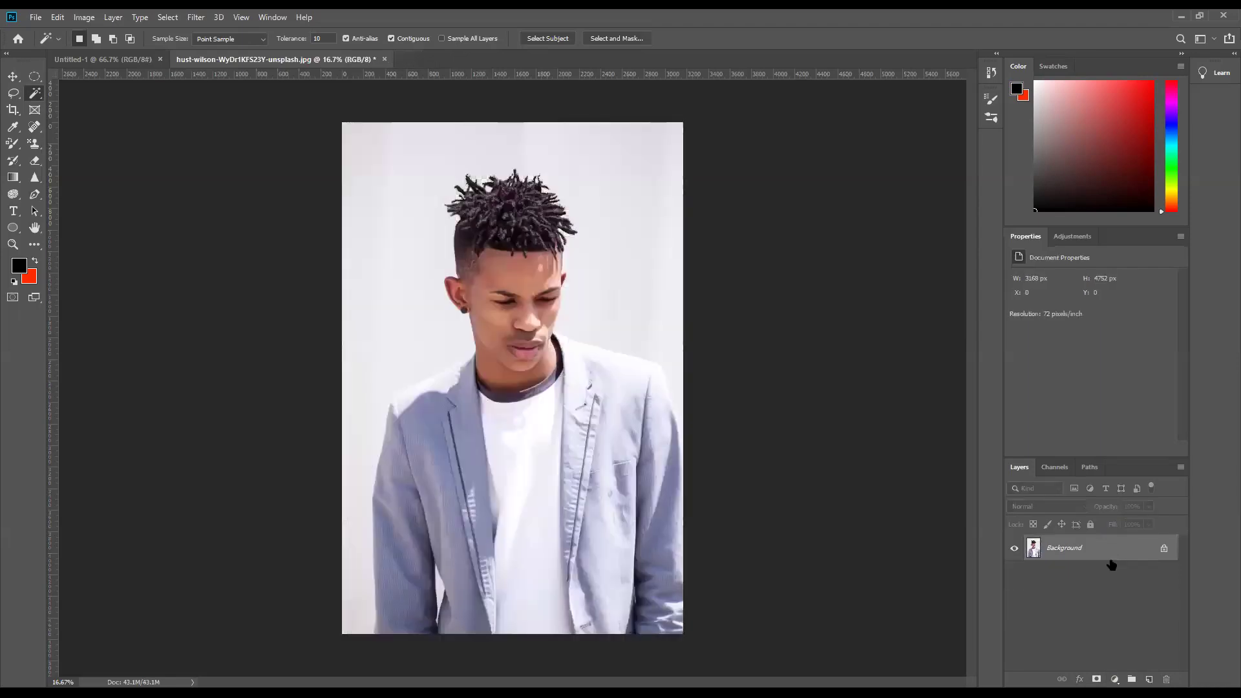
Duplicate the Background layer and add a Threshold adjustment layer above the copy
{"action": "key", "text": "ctrl+j"}
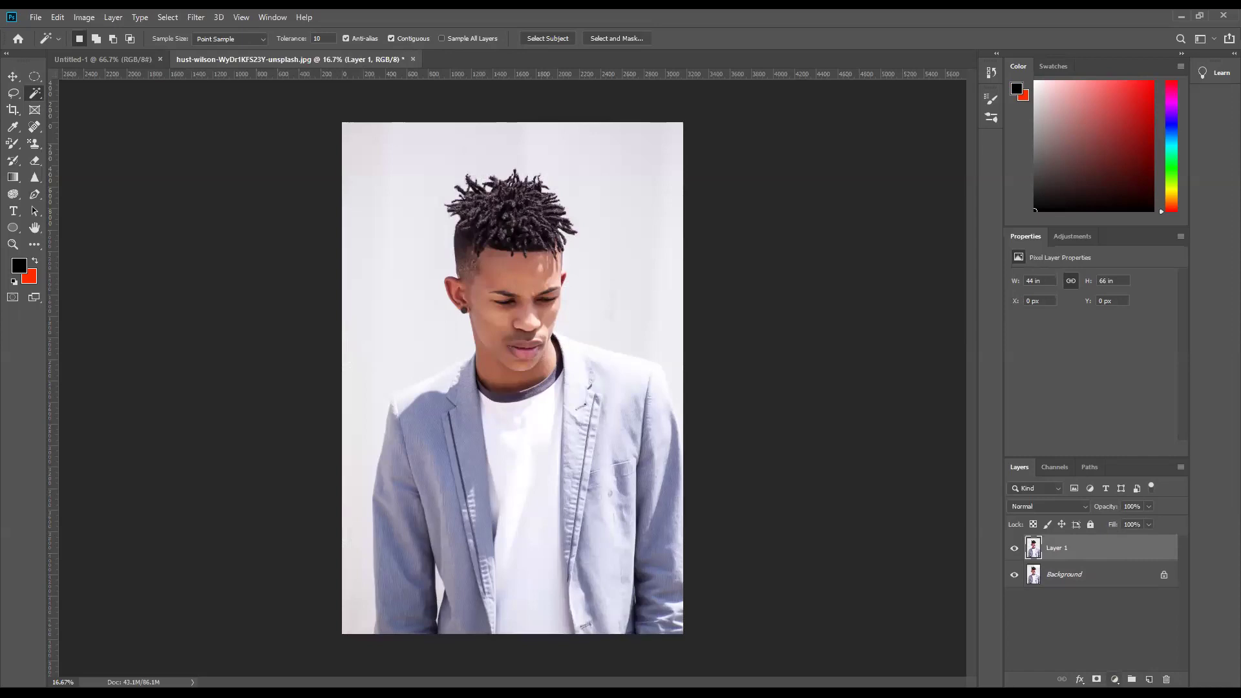
{"action": "left_click", "coordinate": [1114, 679]}
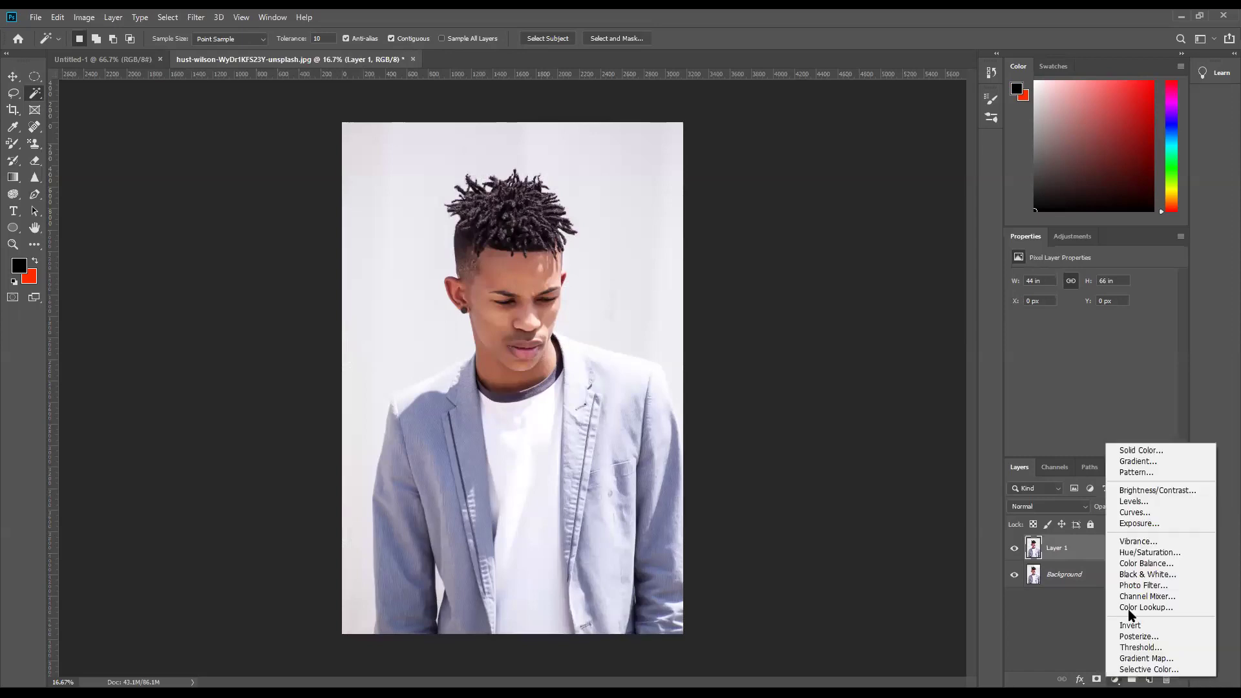
{"action": "left_click", "coordinate": [1143, 647]}
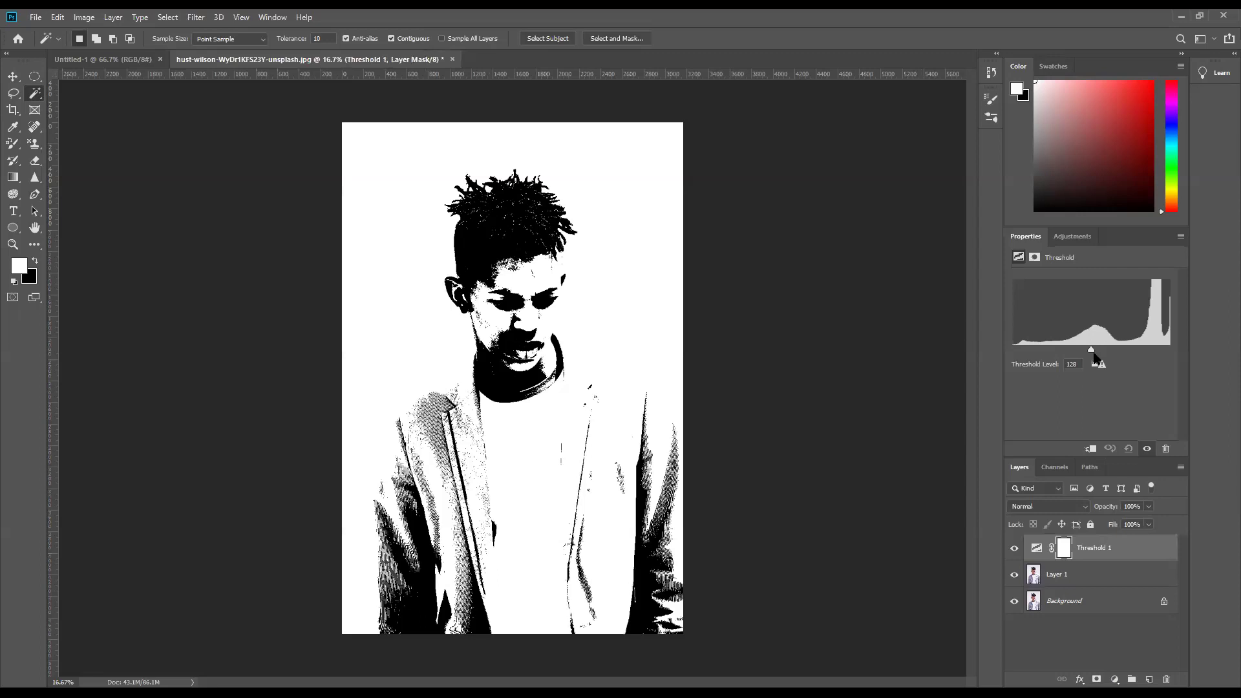
Set the Threshold adjustment's level to 132 and merge it with Layer 1 beneath it
{"action": "mouse_move", "coordinate": [1090, 351]}
{"action": "left_mouse_down"}
{"action": "mouse_move", "coordinate": [1074, 352]}
{"action": "mouse_move", "coordinate": [1094, 355]}
{"action": "left_mouse_up"}
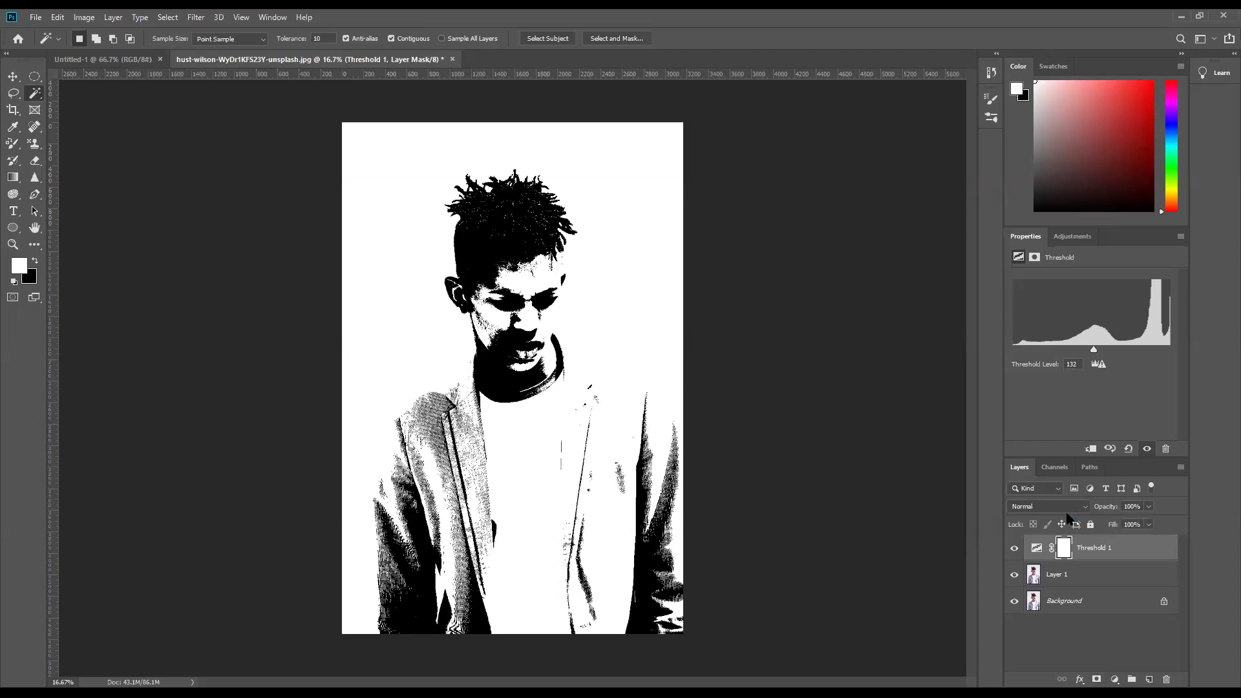
{"action": "left_click", "coordinate": [1073, 654]}
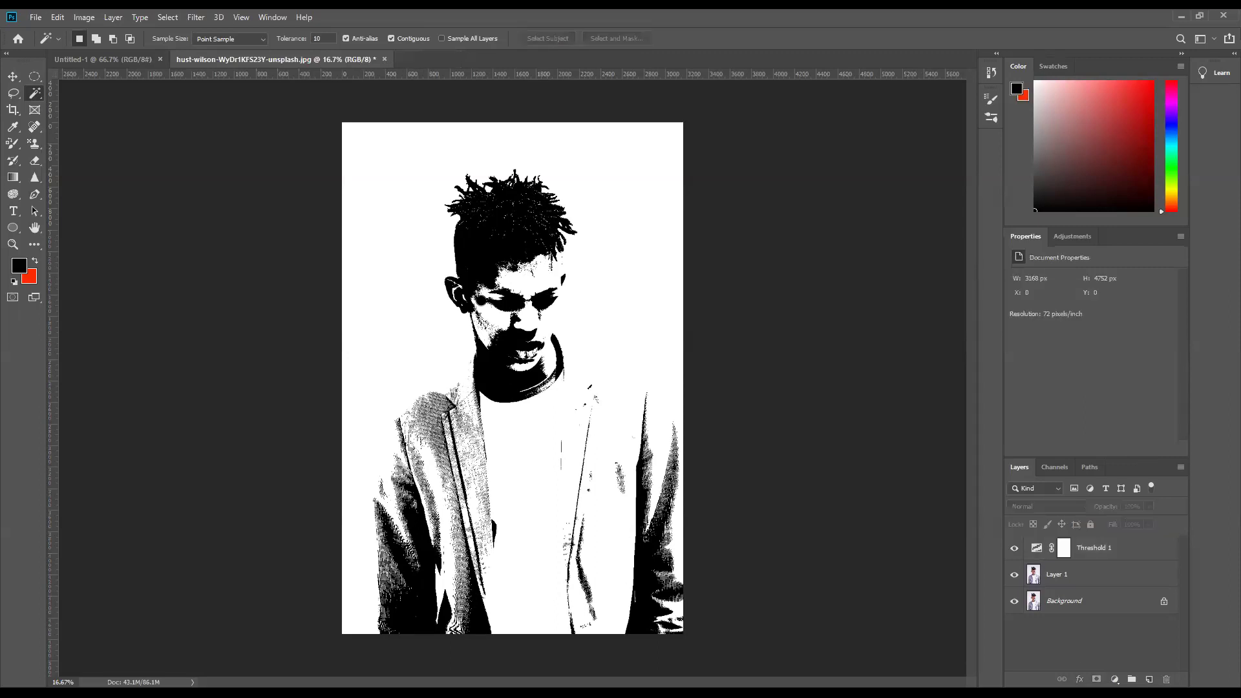
{"action": "left_click", "coordinate": [1095, 577]}
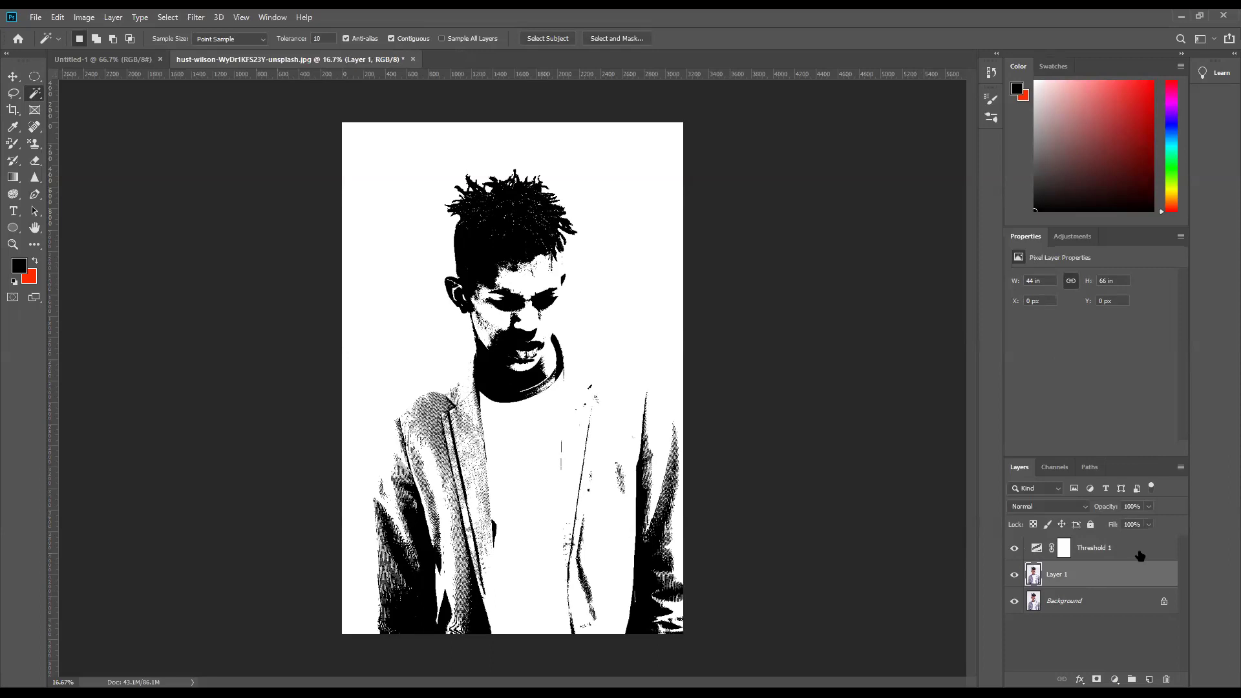
{"action": "left_click", "coordinate": [1101, 548], "text": "shift"}
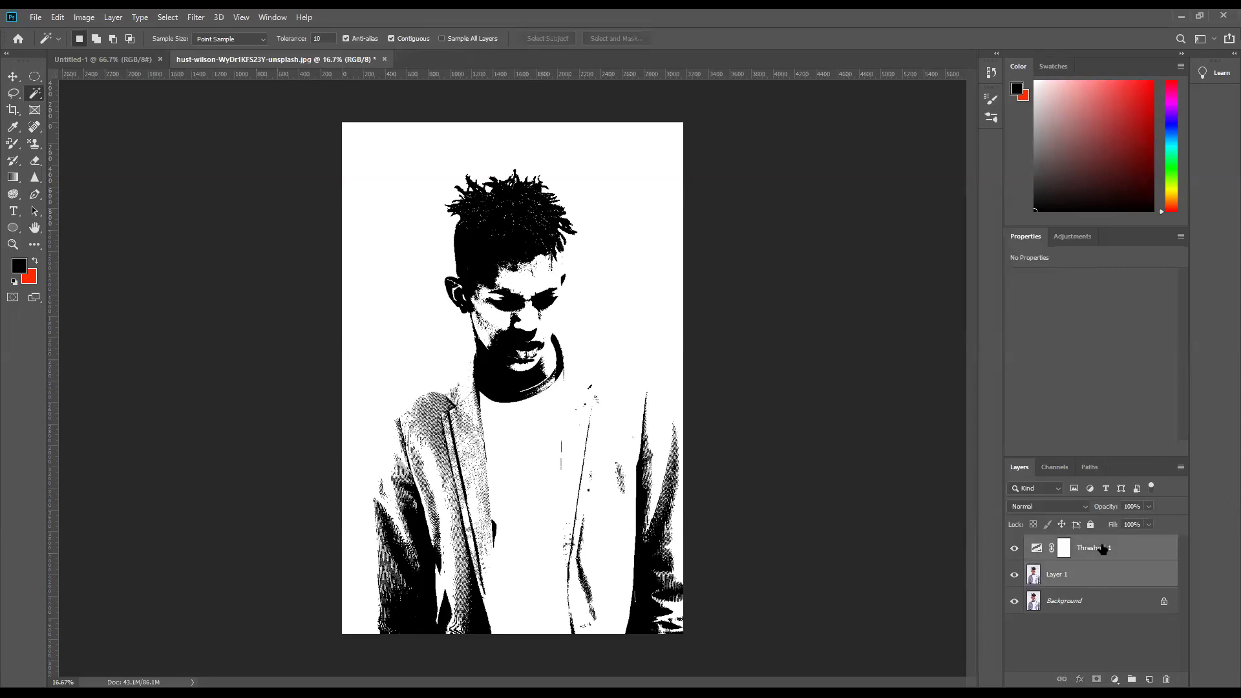
{"action": "key", "text": "ctrl+e"}
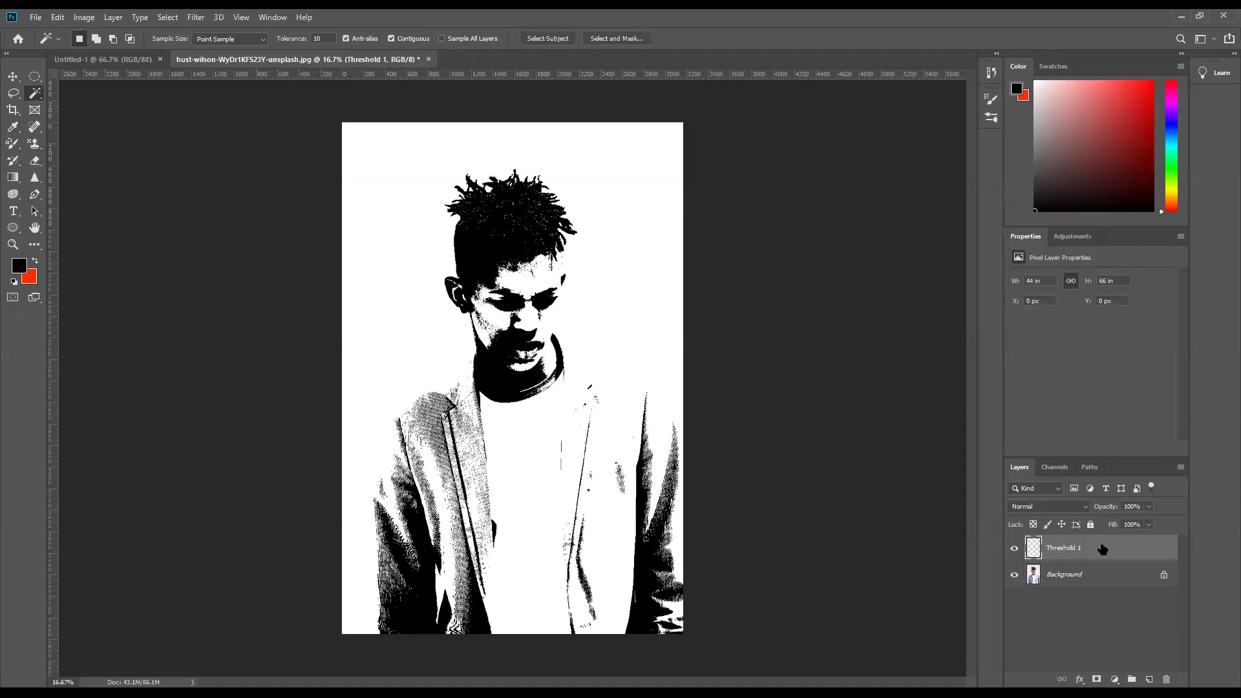
Hide the Background layer, delete the white areas of the merged Threshold 1 layer using the Magic Wand, and clear the selection
{"action": "left_click", "coordinate": [1013, 576]}
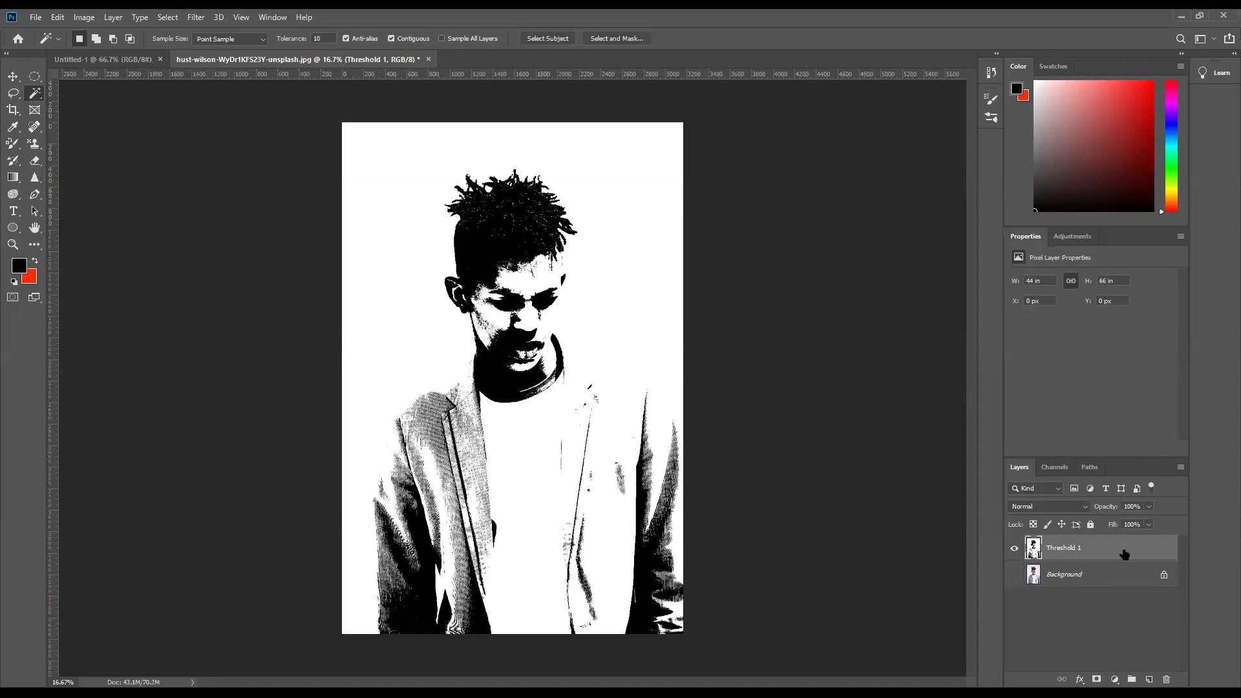
{"action": "right_click", "coordinate": [35, 95]}
{"action": "left_click", "coordinate": [95, 107]}
{"action": "left_click", "coordinate": [385, 159]}
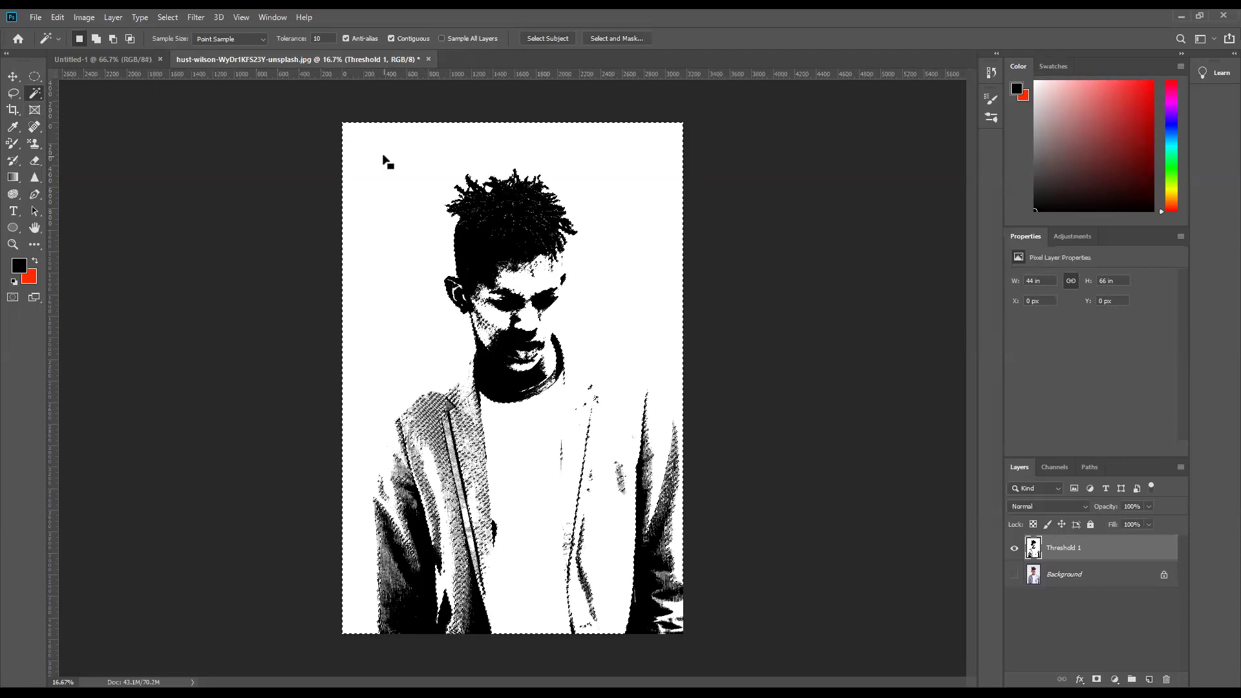
{"action": "key", "text": "Delete"}
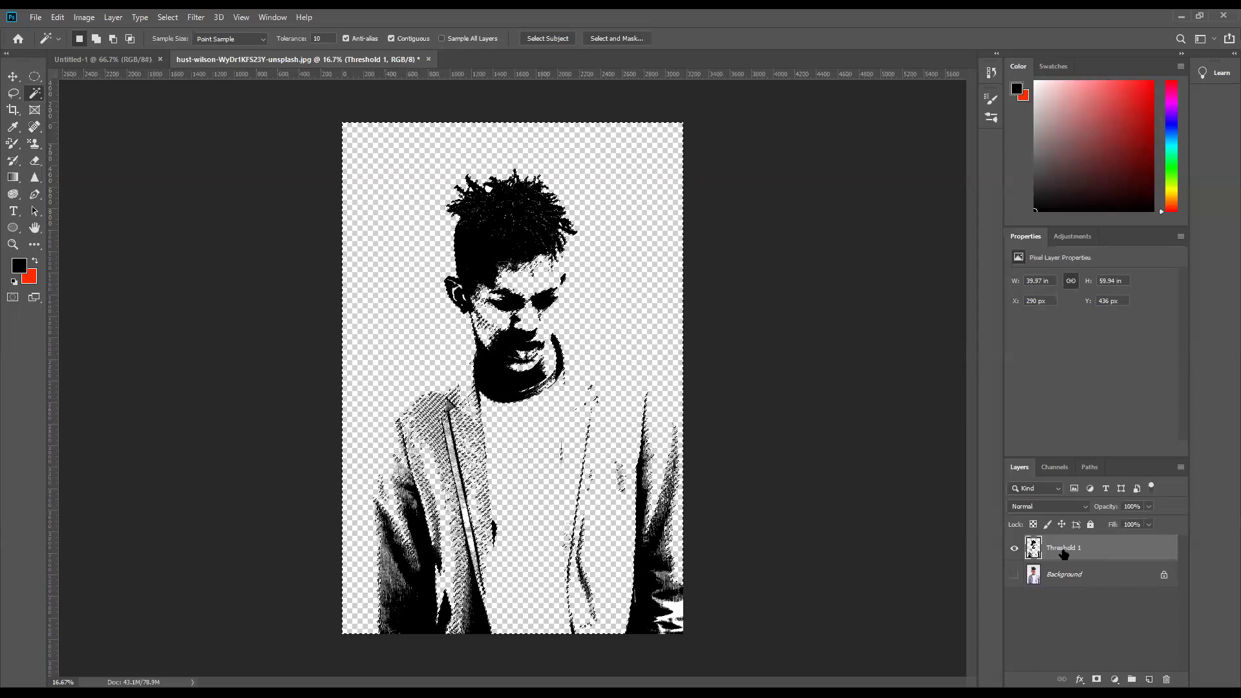
{"action": "key", "text": "ctrl+d"}
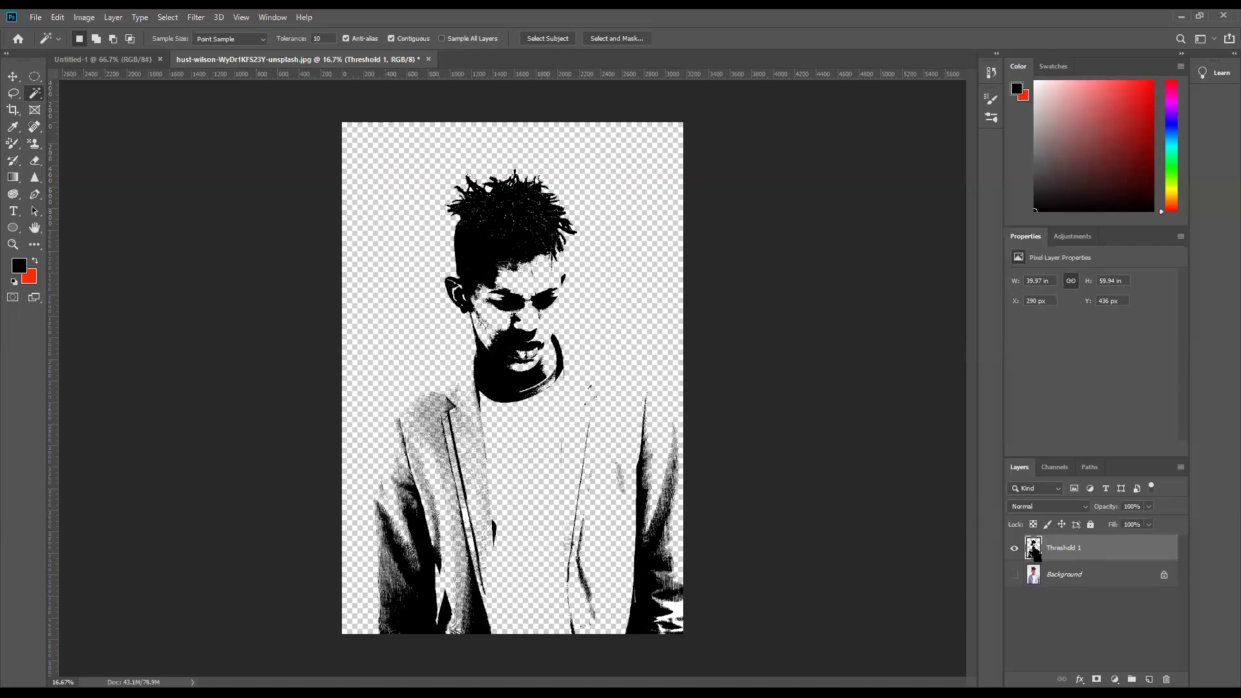
Select the remaining pixels of the Threshold 1 layer, fill them with black, and deselect
{"action": "left_click", "coordinate": [1033, 549], "text": "ctrl"}
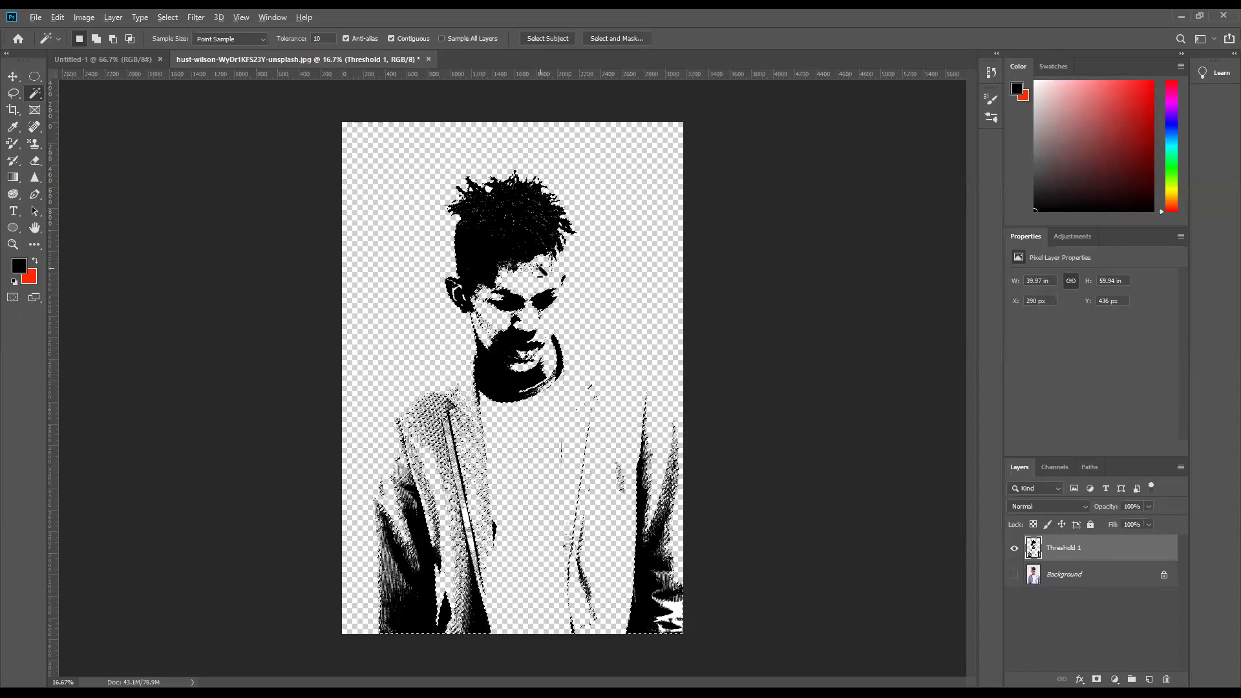
{"action": "key", "text": "alt+BackSpace"}
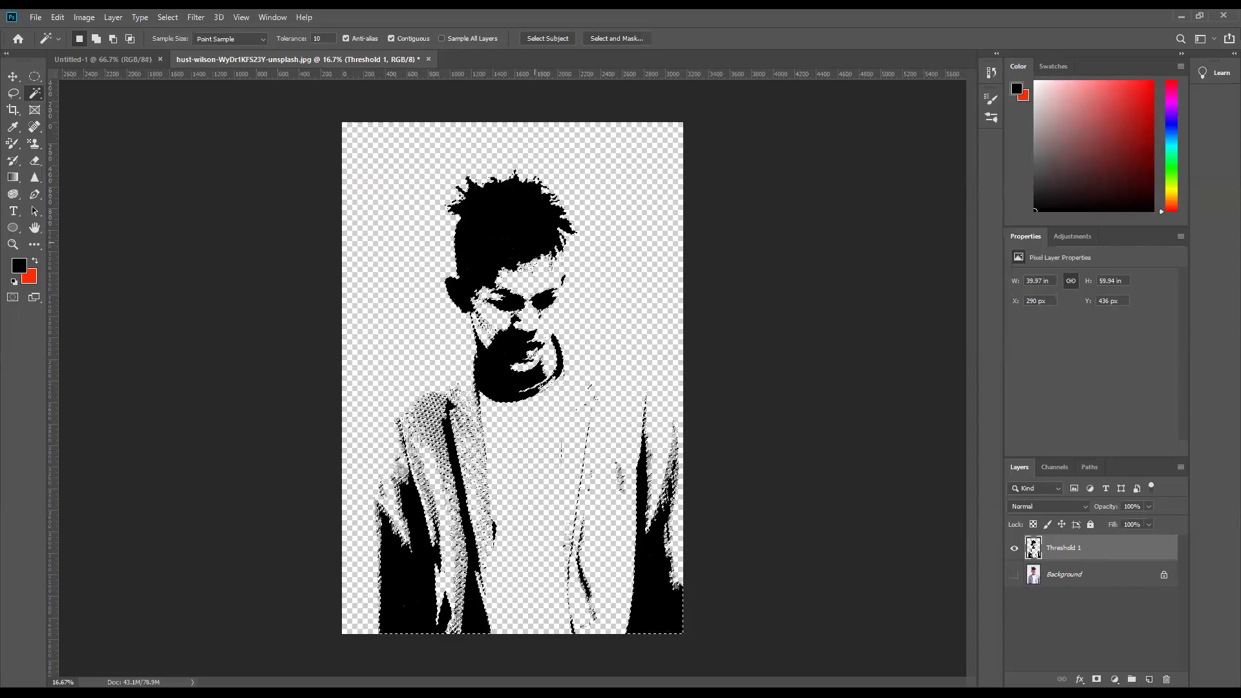
{"action": "key", "text": "ctrl+d"}
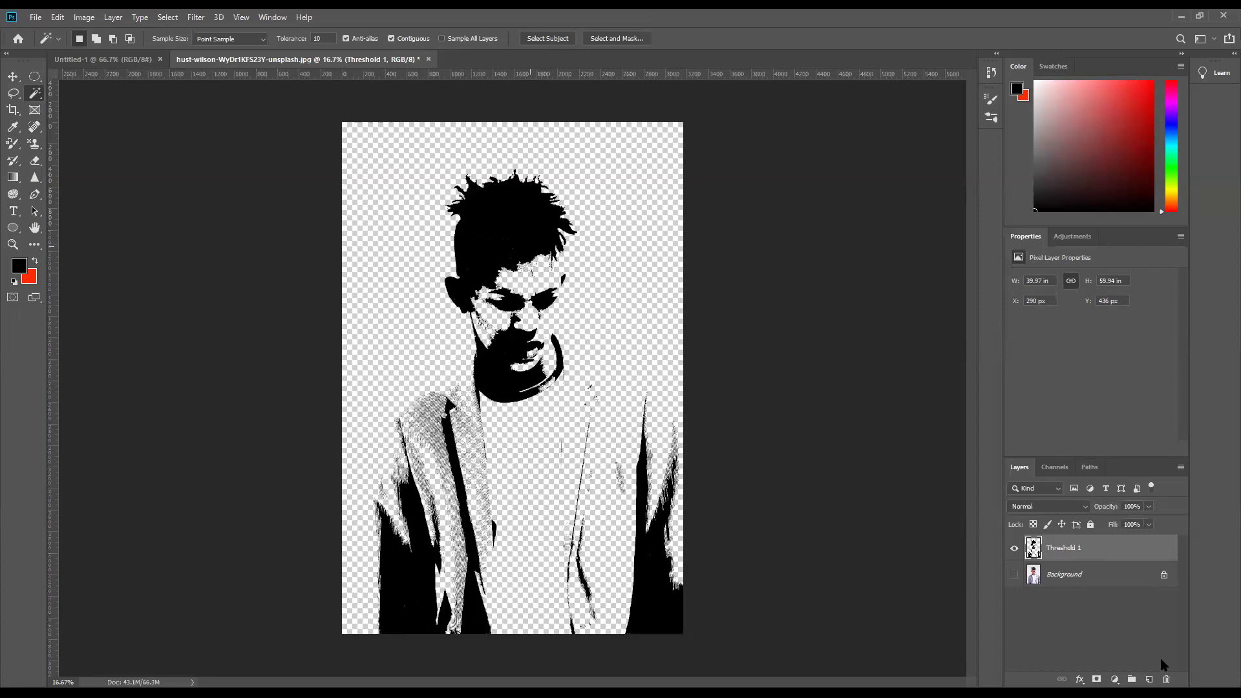
Add a new layer beneath Threshold 1 and fill it with the red background colour
{"action": "key", "text": "ctrl+shift+alt+n"}
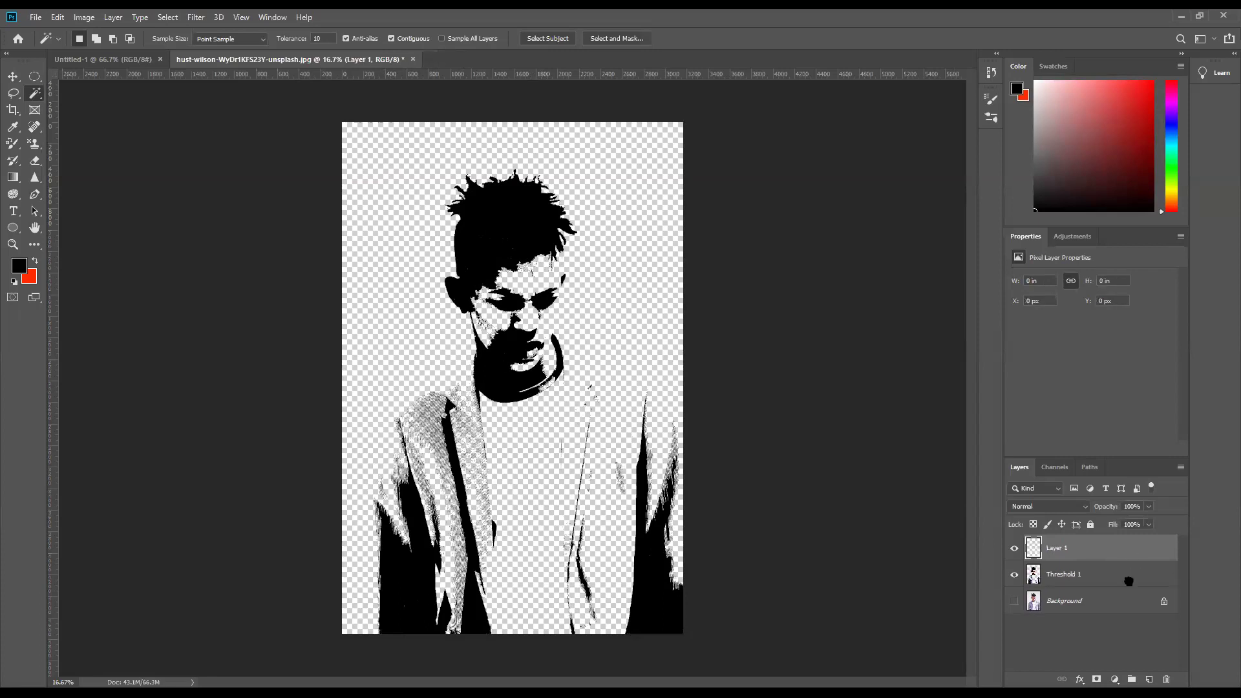
{"action": "left_click_drag", "start_coordinate": [1128, 584], "coordinate": [1130, 587]}
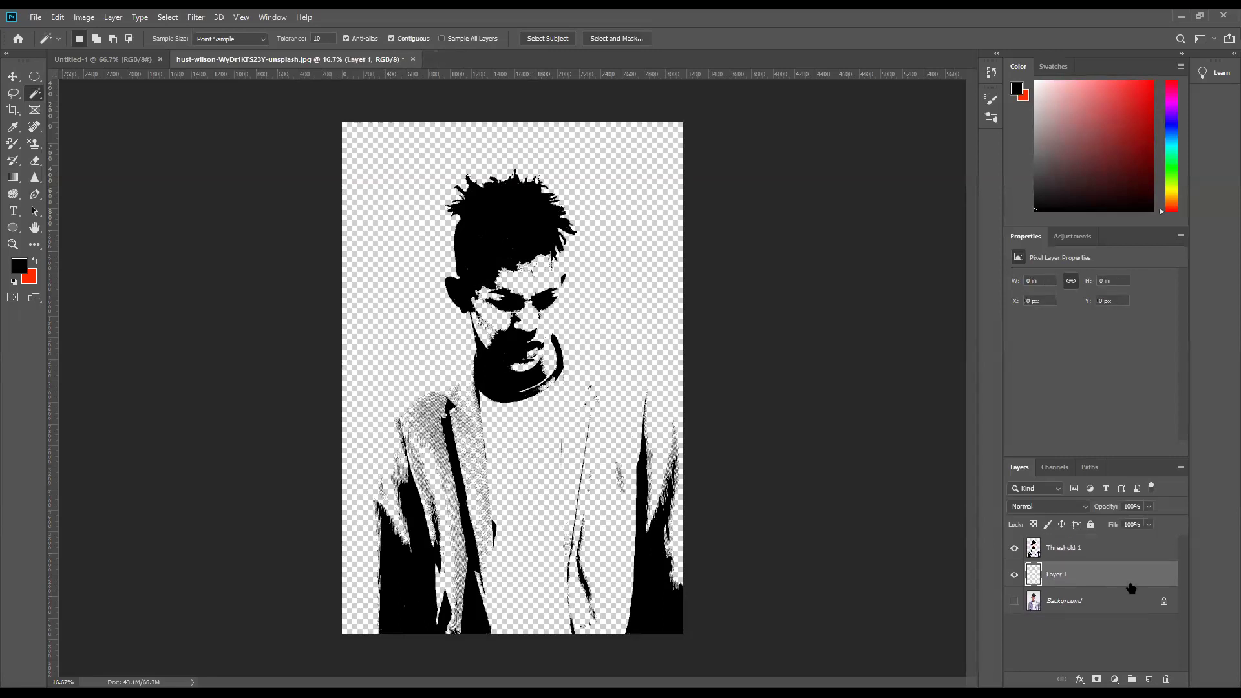
{"action": "key", "text": "alt+BackSpace"}
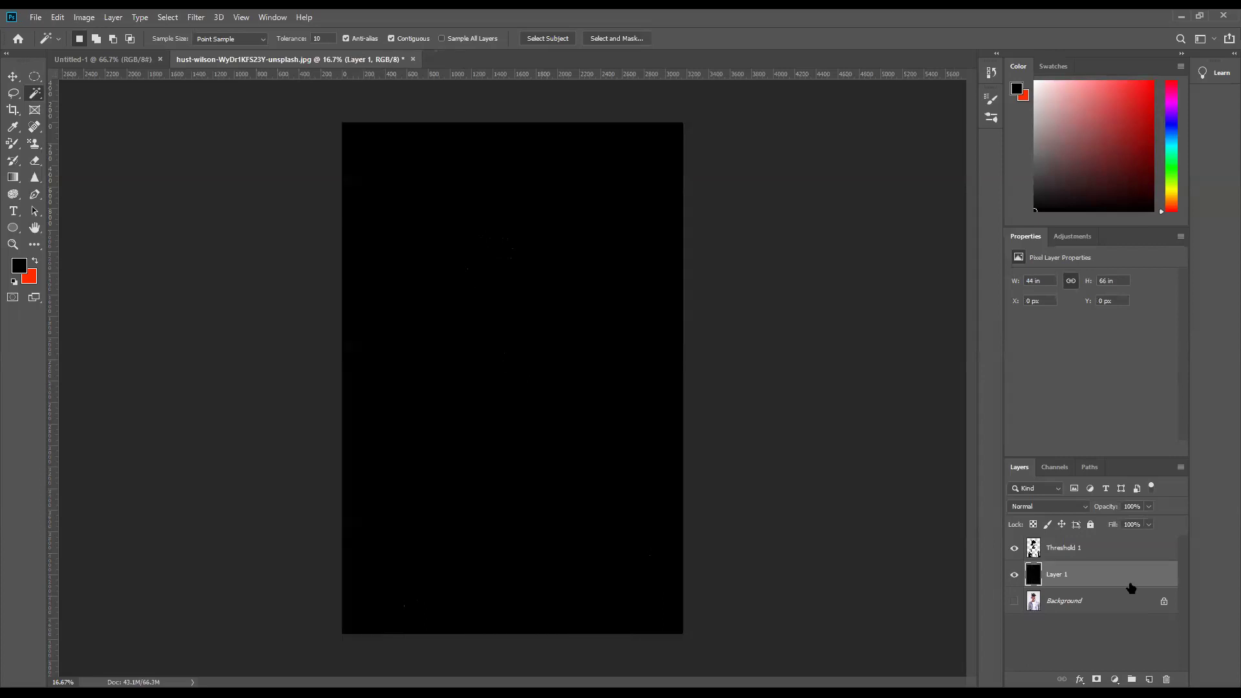
{"action": "key", "text": "ctrl+BackSpace"}
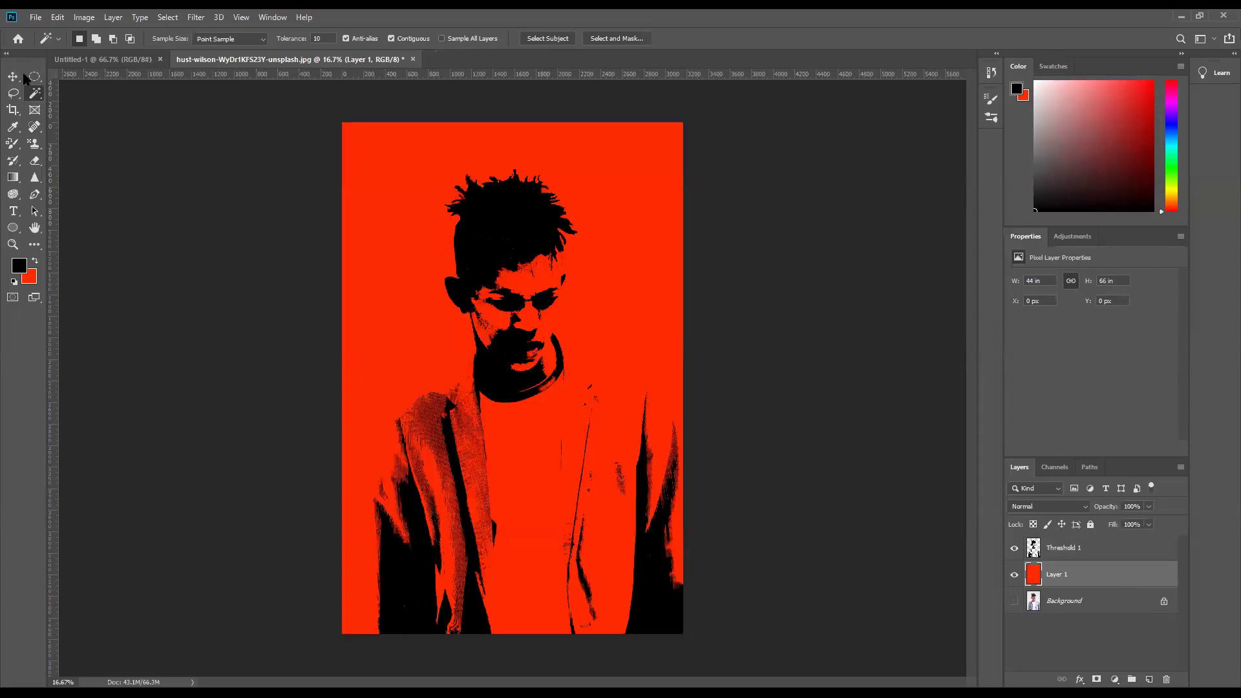
Move the silhouette on the Threshold 1 layer horizontally to an X position of about 145 px
{"action": "key", "text": "v"}
{"action": "key", "text": "alt+bracketright"}
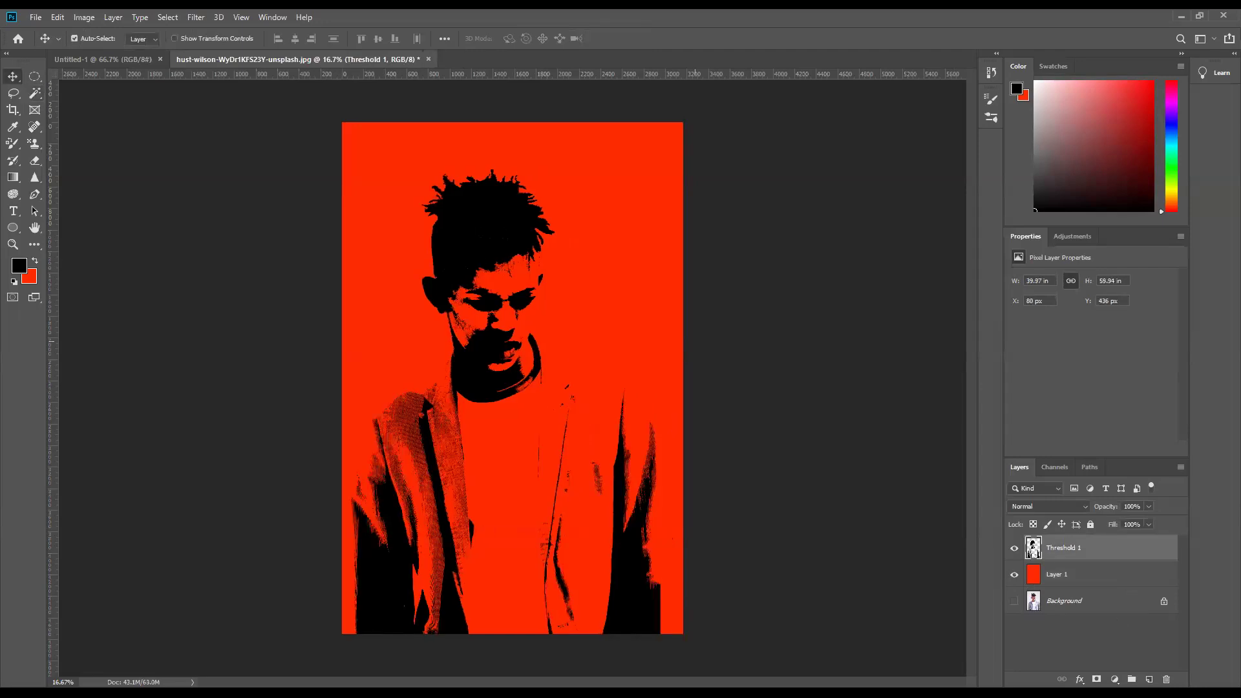
{"action": "mouse_move", "coordinate": [490, 195]}
{"action": "left_mouse_down"}
{"action": "mouse_move", "coordinate": [497, 177]}
{"action": "mouse_move", "coordinate": [497, 195]}
{"action": "left_mouse_up"}
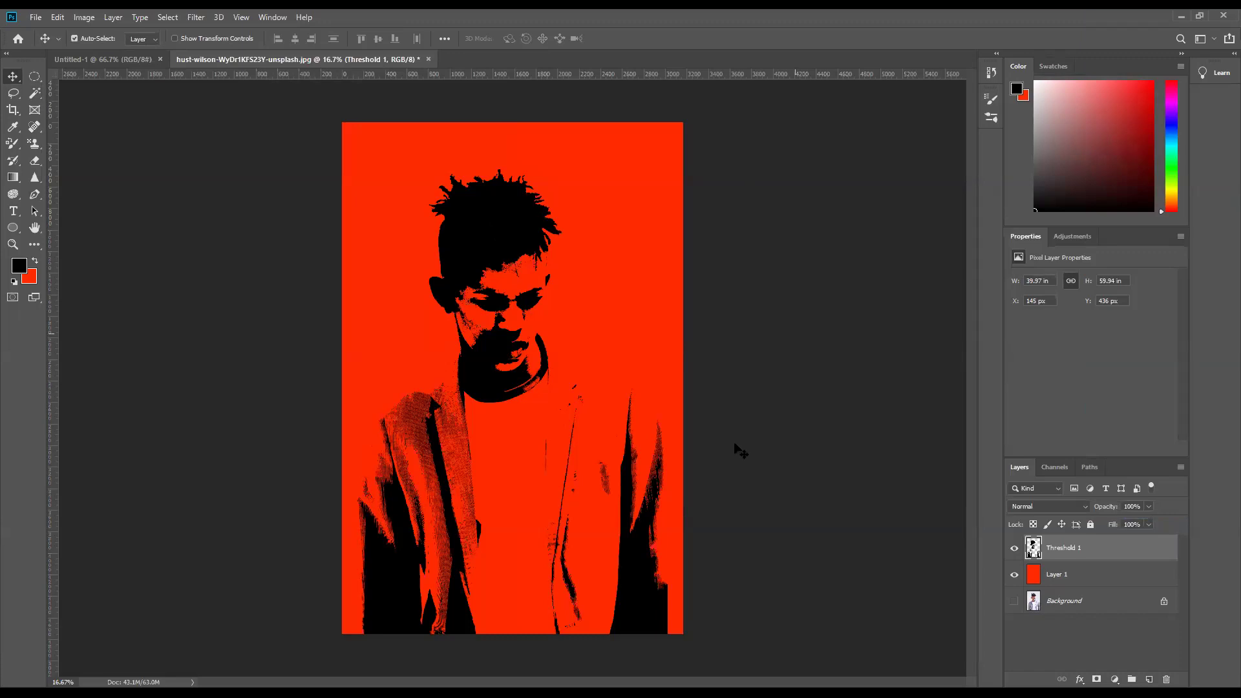
Delete the silhouette and red fill layers, leaving only the visible Background photo, and switch to the Untitled-1 document
{"action": "left_click", "coordinate": [1120, 575]}
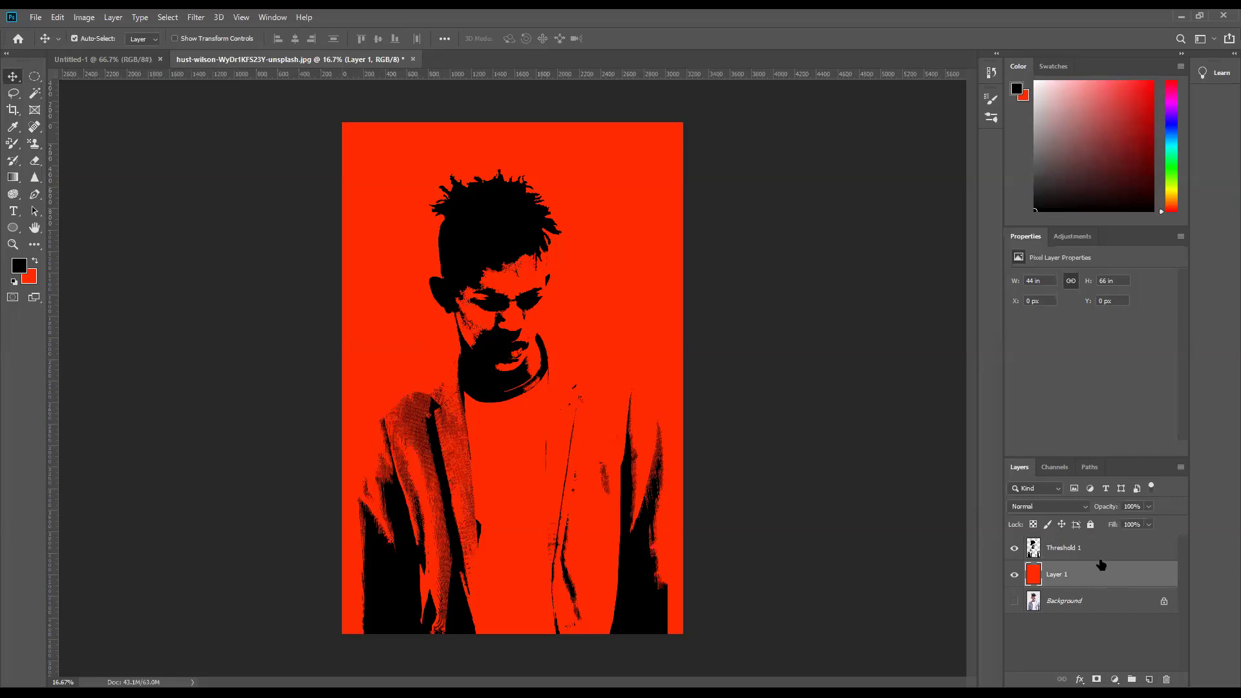
{"action": "key", "text": "Delete"}
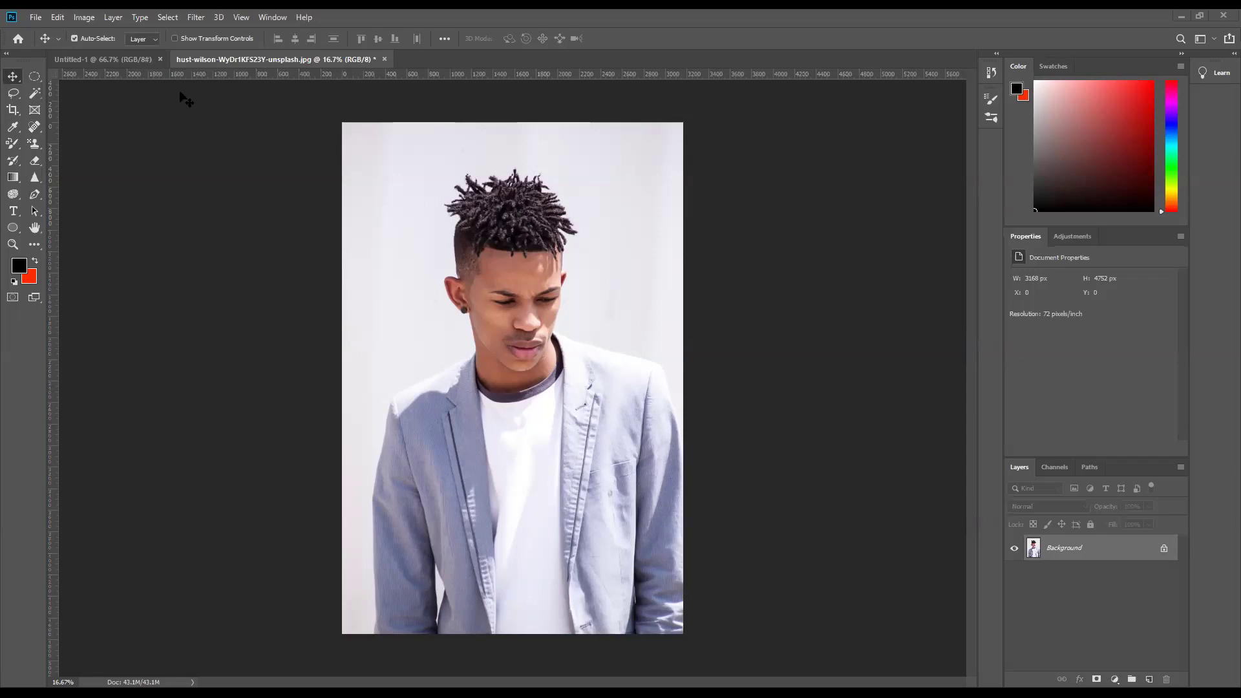
{"action": "left_click", "coordinate": [129, 60]}
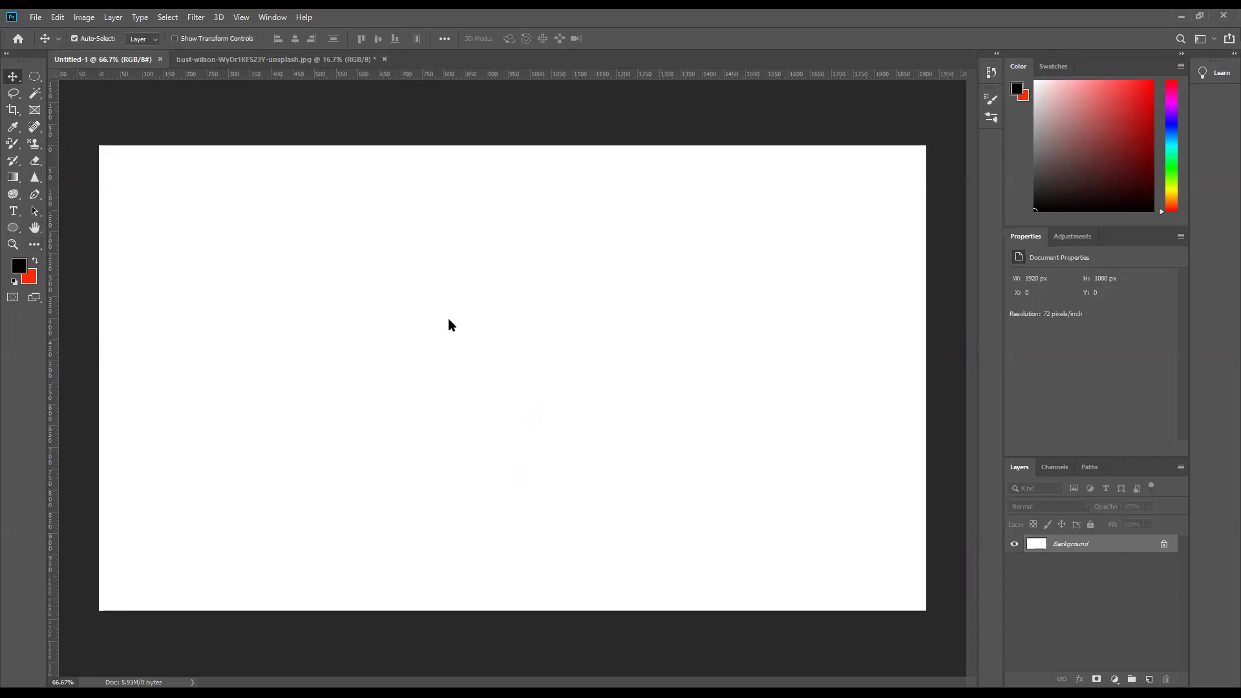
{"action": "key", "text": "u"}
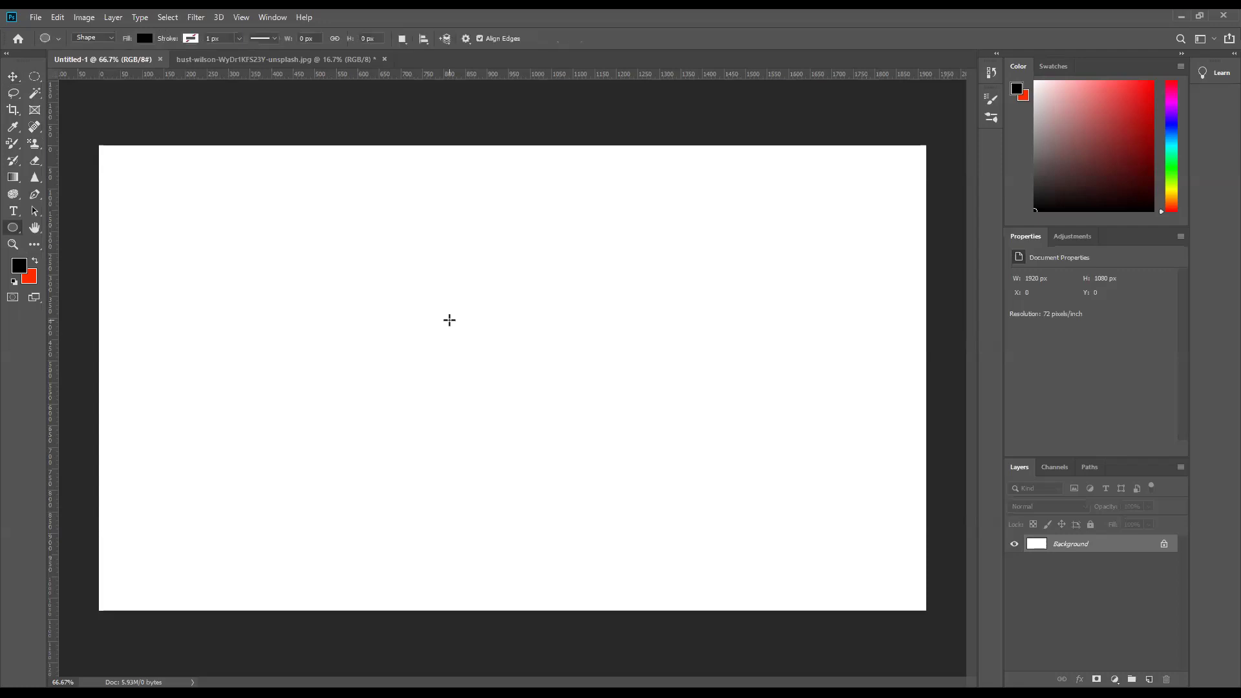
{"action": "left_click_drag", "start_coordinate": [302, 266], "coordinate": [598, 567]}
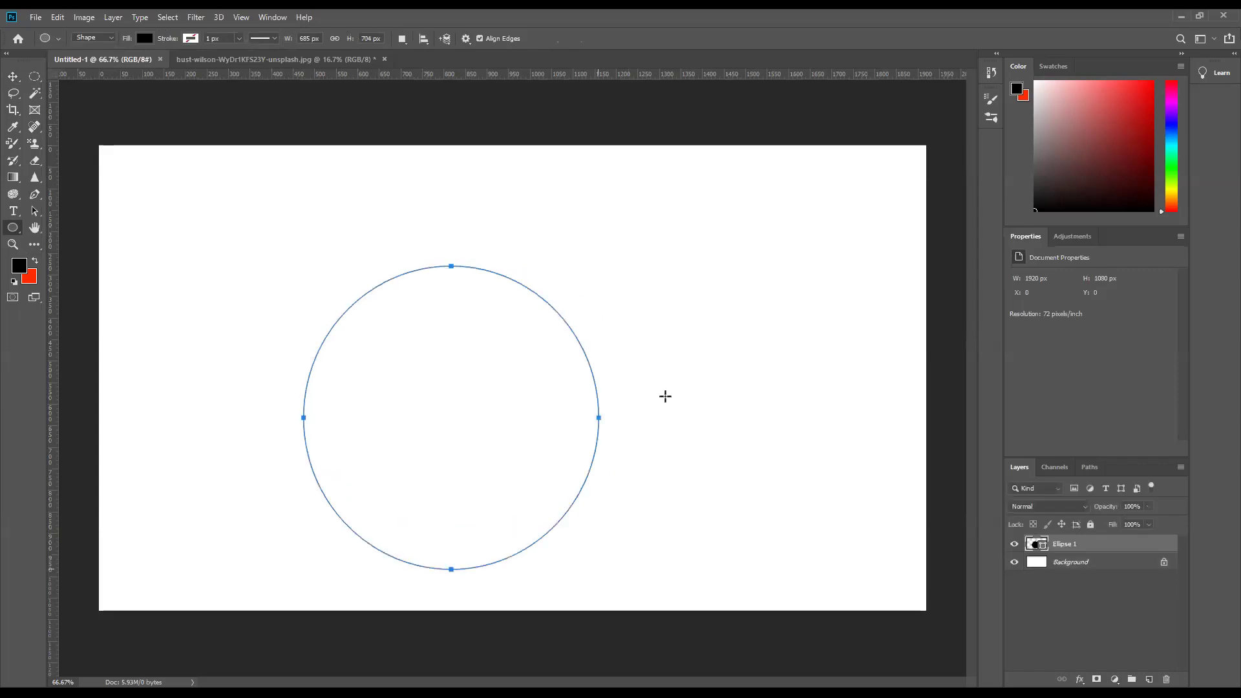
{"action": "left_click", "coordinate": [13, 76]}
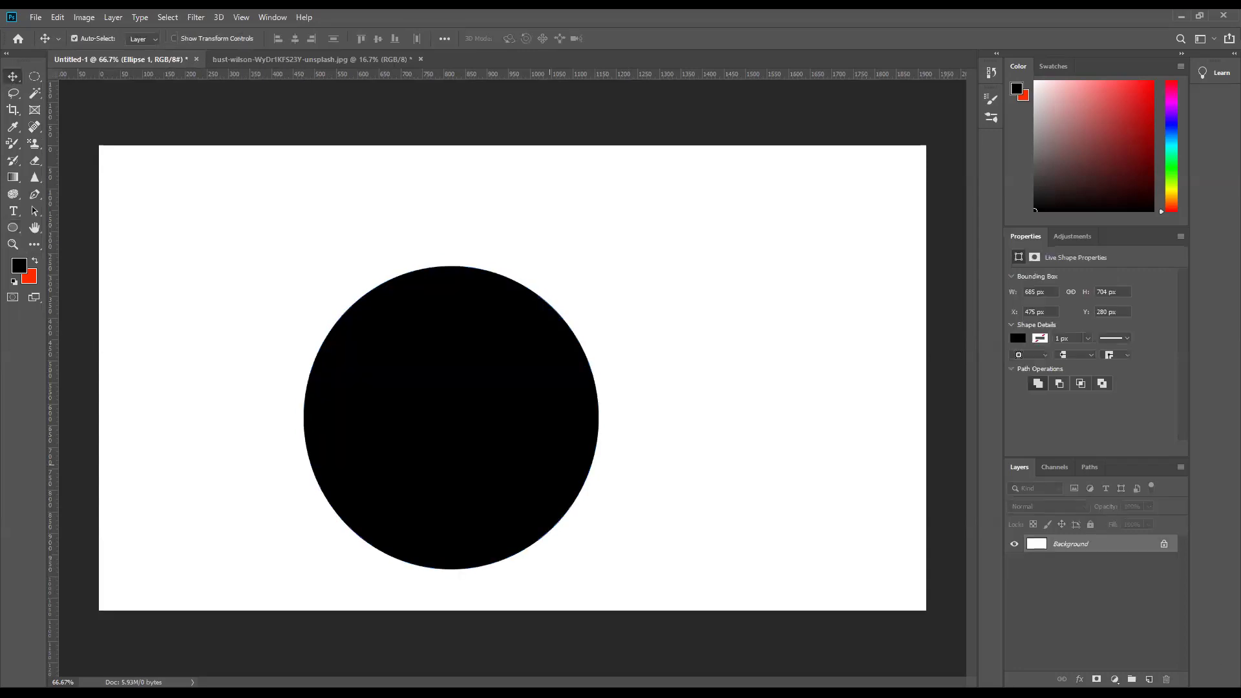
{"action": "key", "text": "ctrl+z"}
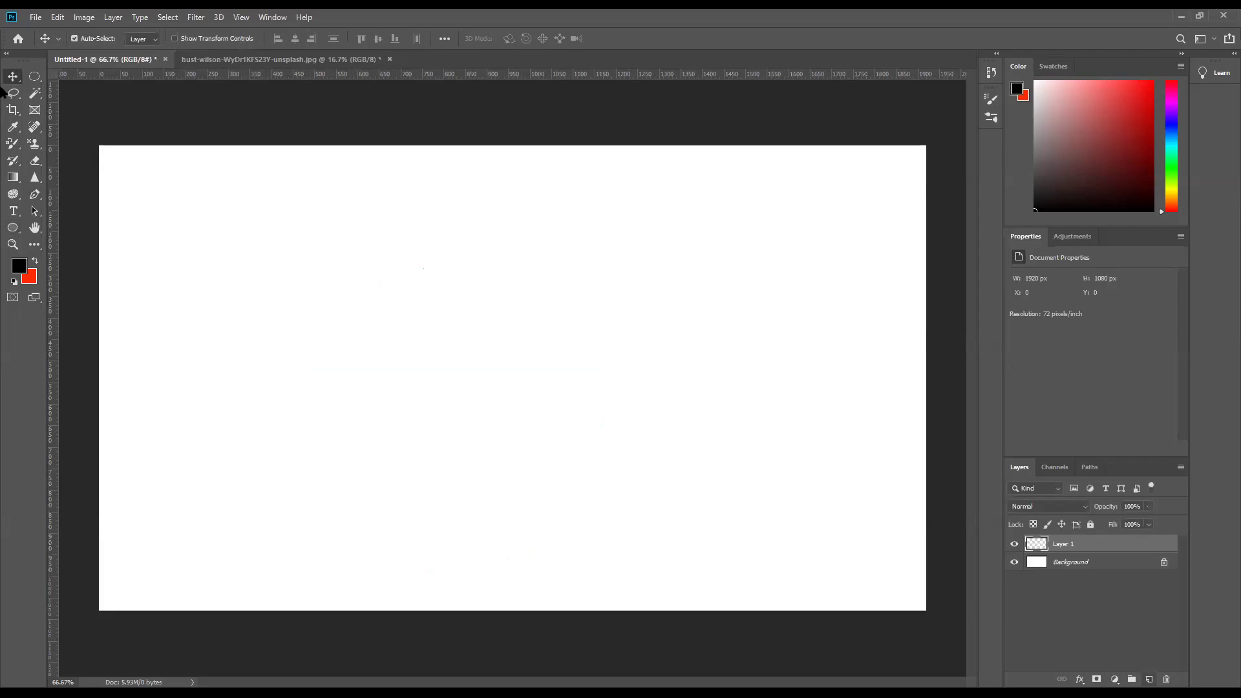
Make a circular selection about 775 px across on the empty Layer 1, fill it with black, and deselect
{"action": "left_click", "coordinate": [35, 77]}
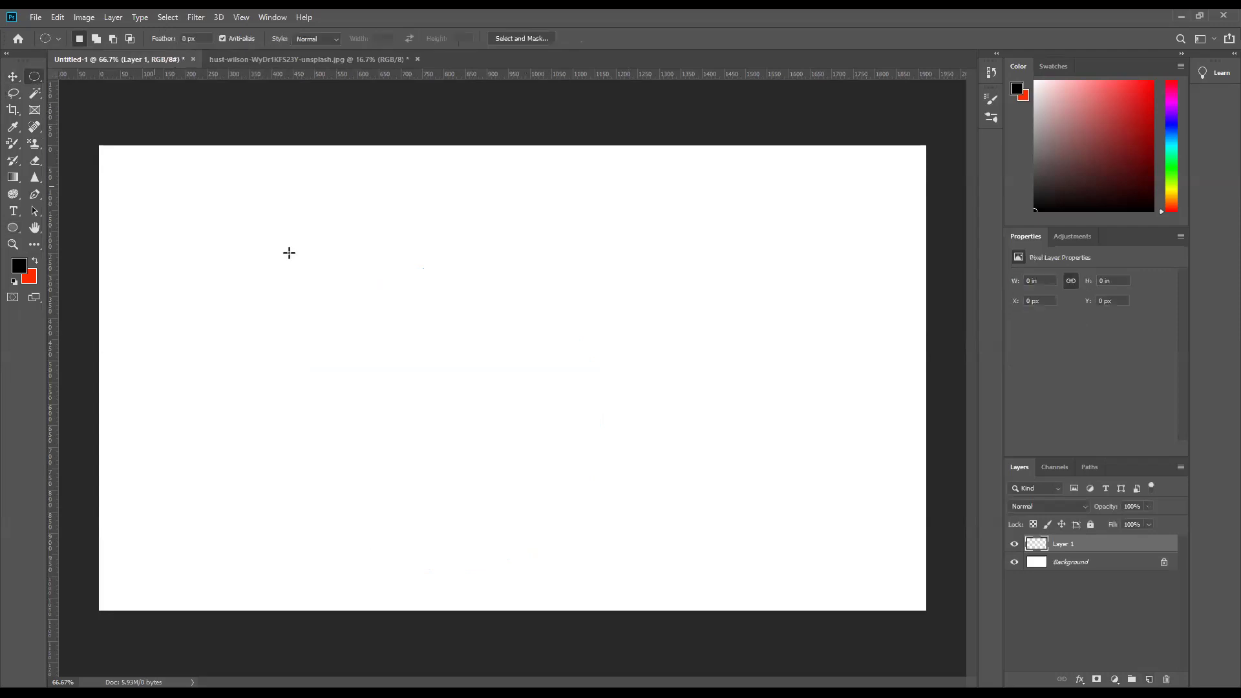
{"action": "left_click_drag", "start_coordinate": [289, 253], "coordinate": [510, 523]}
{"action": "left_click_drag", "start_coordinate": [639, 520], "coordinate": [969, 579]}
{"action": "key", "text": "alt+BackSpace"}
{"action": "key", "text": "ctrl+d"}
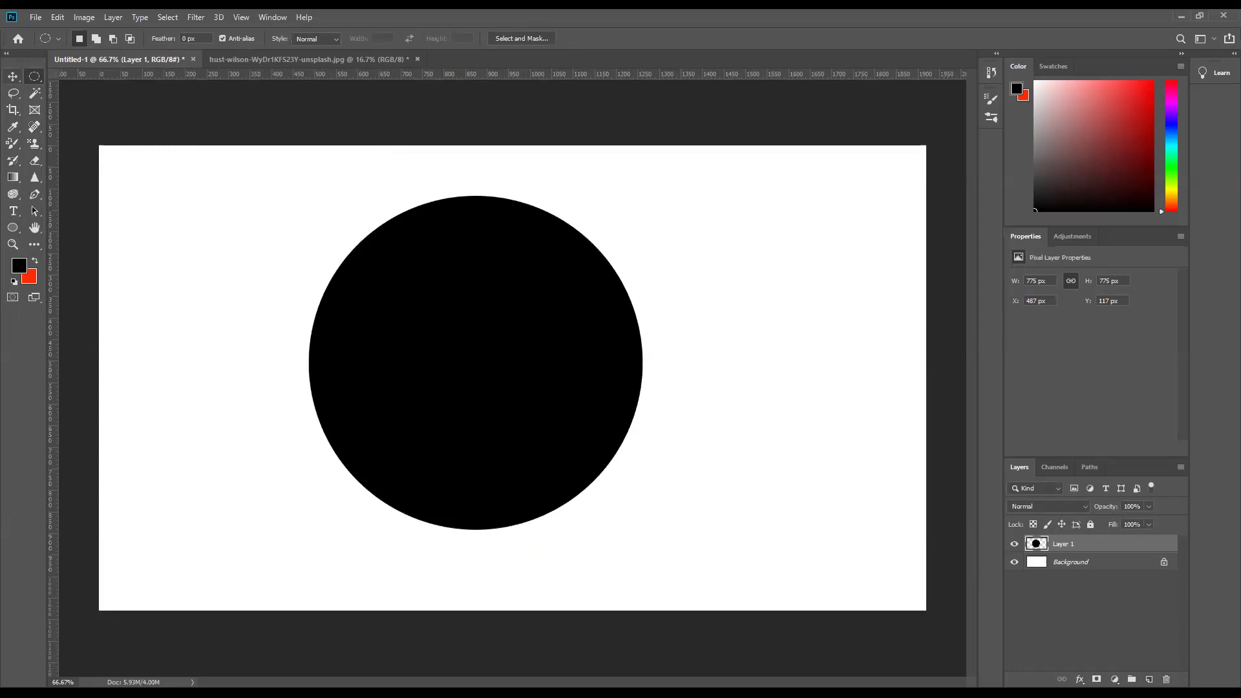
Move the black circle to about X 382 px, Y 153 px on the canvas
{"action": "key", "text": "v"}
{"action": "left_click_drag", "start_coordinate": [514, 429], "coordinate": [537, 454]}
{"action": "left_click_drag", "start_coordinate": [596, 352], "coordinate": [529, 343]}
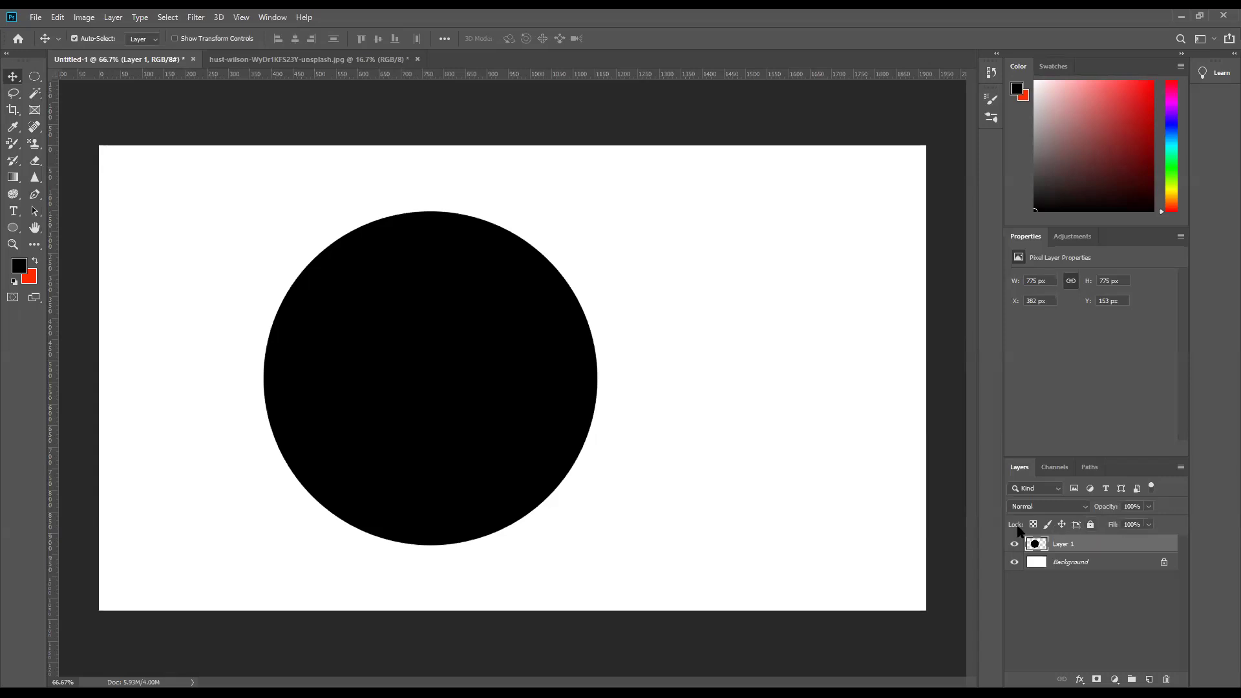
Delete Layer 1 containing the black circle, keeping only the white Background
{"action": "left_click", "coordinate": [1128, 564]}
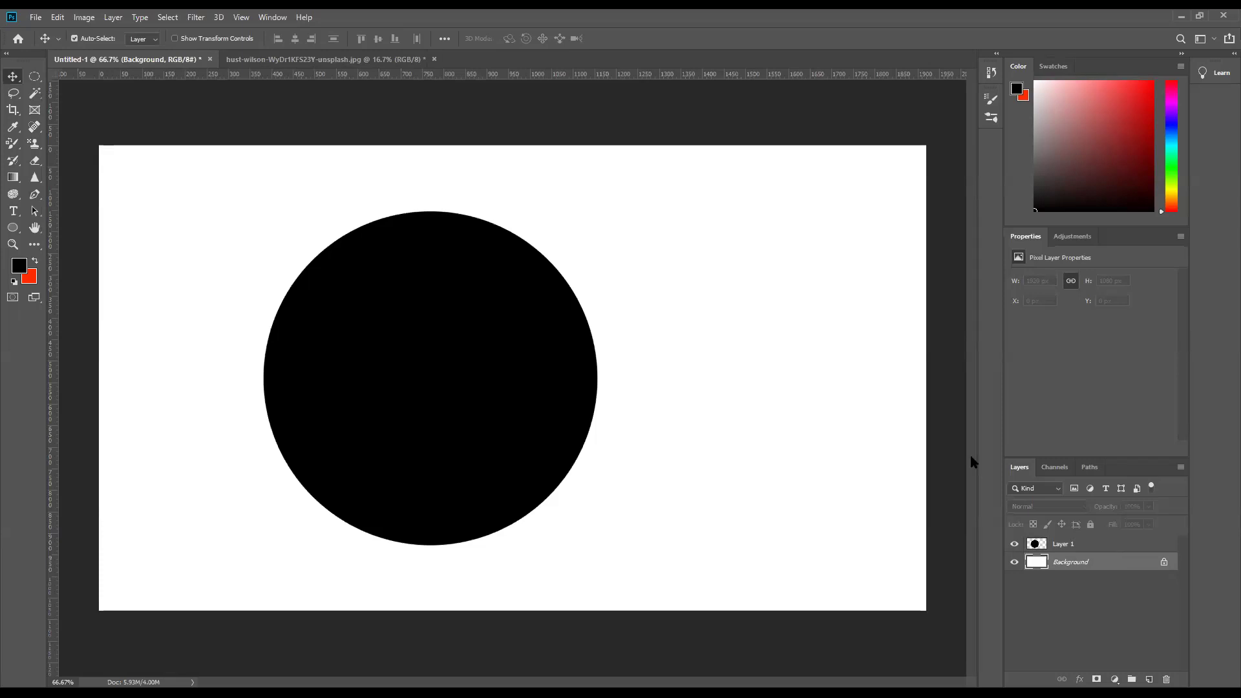
{"action": "left_click", "coordinate": [1098, 546]}
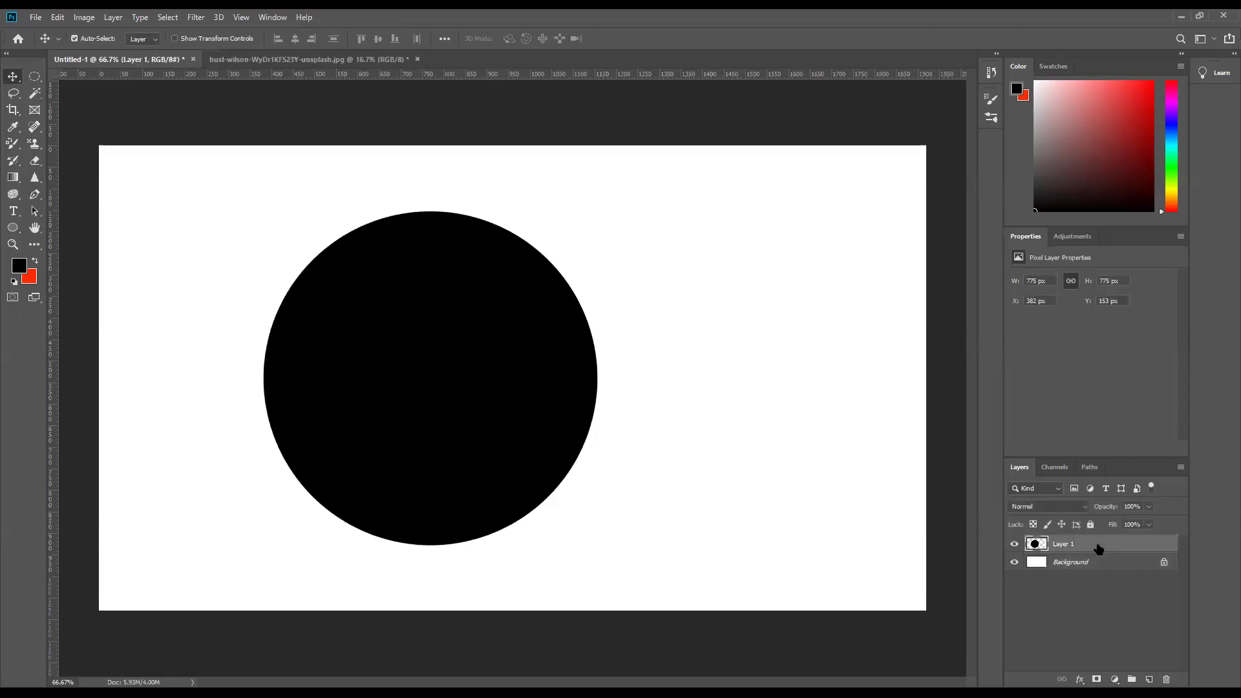
{"action": "key", "text": "Delete"}
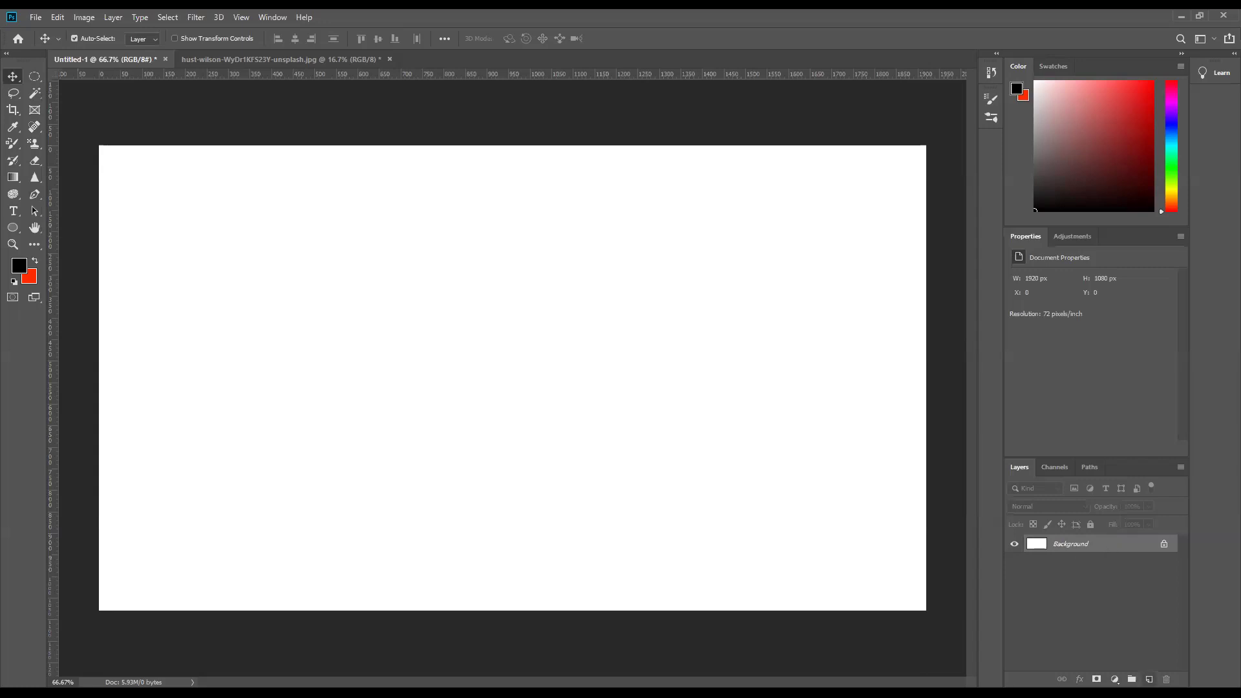
Add a new layer, make an elliptical selection about 504 by 475 px, fill it with black, and deselect
{"action": "left_click", "coordinate": [1148, 678]}
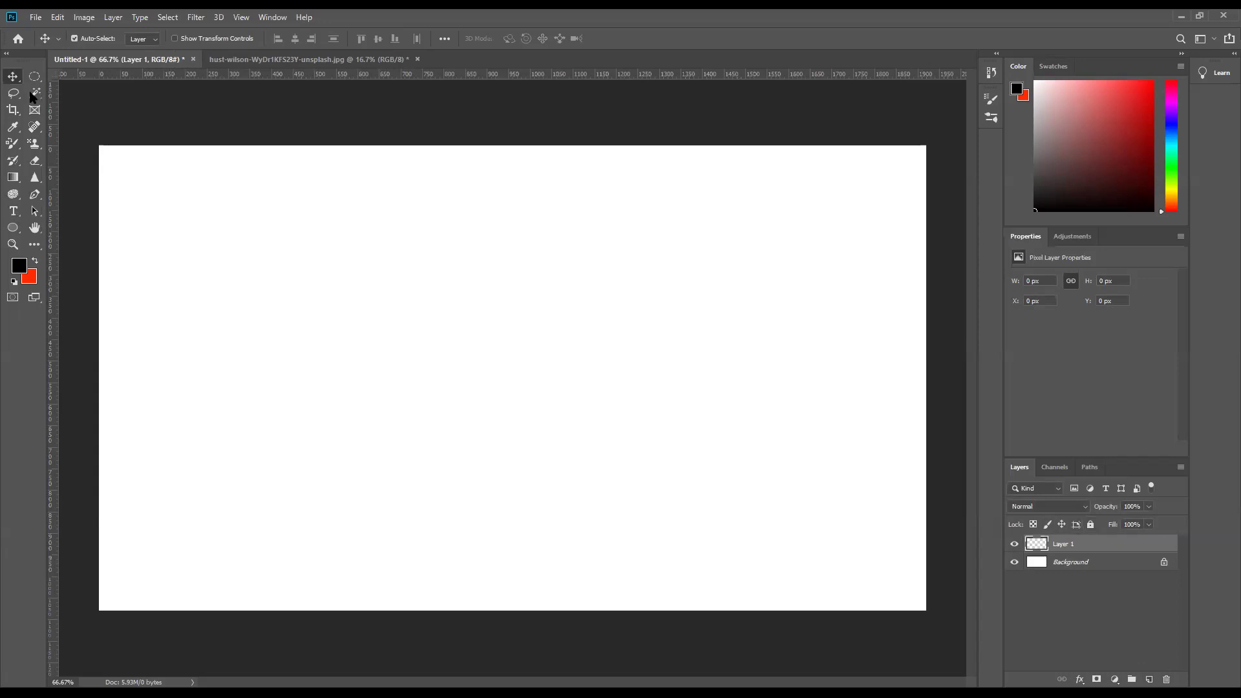
{"action": "key", "text": "m"}
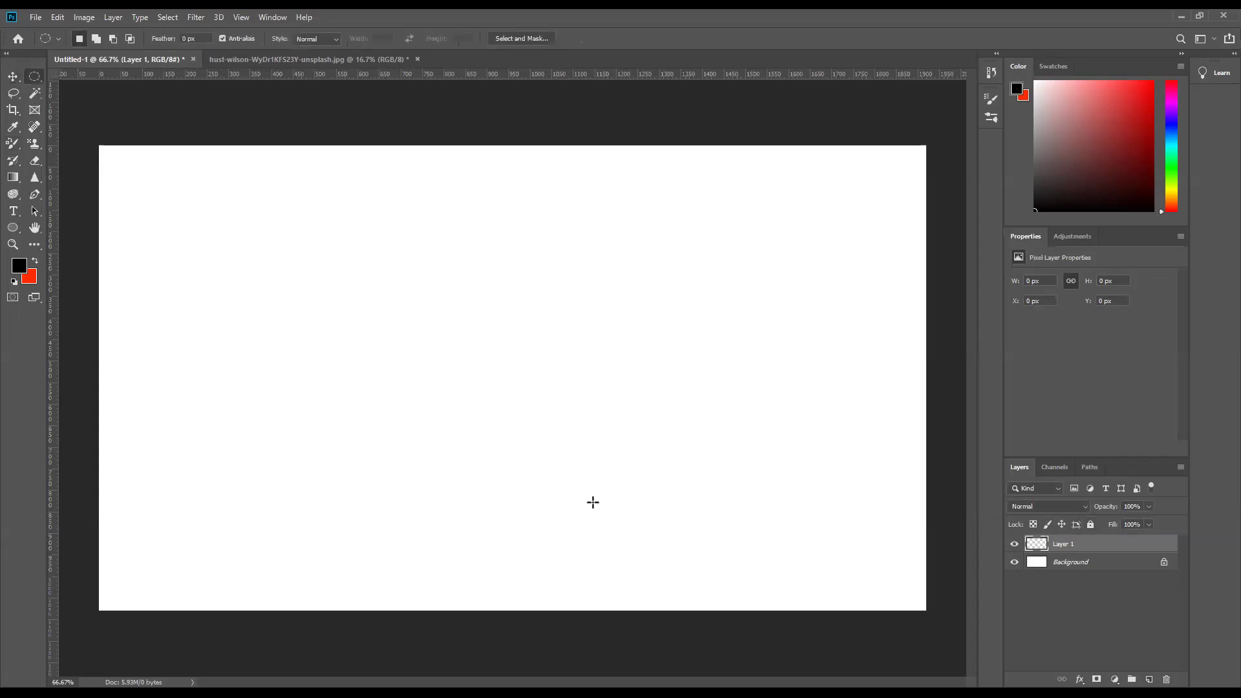
{"action": "left_click_drag", "start_coordinate": [417, 318], "coordinate": [483, 395]}
{"action": "left_click", "coordinate": [633, 523]}
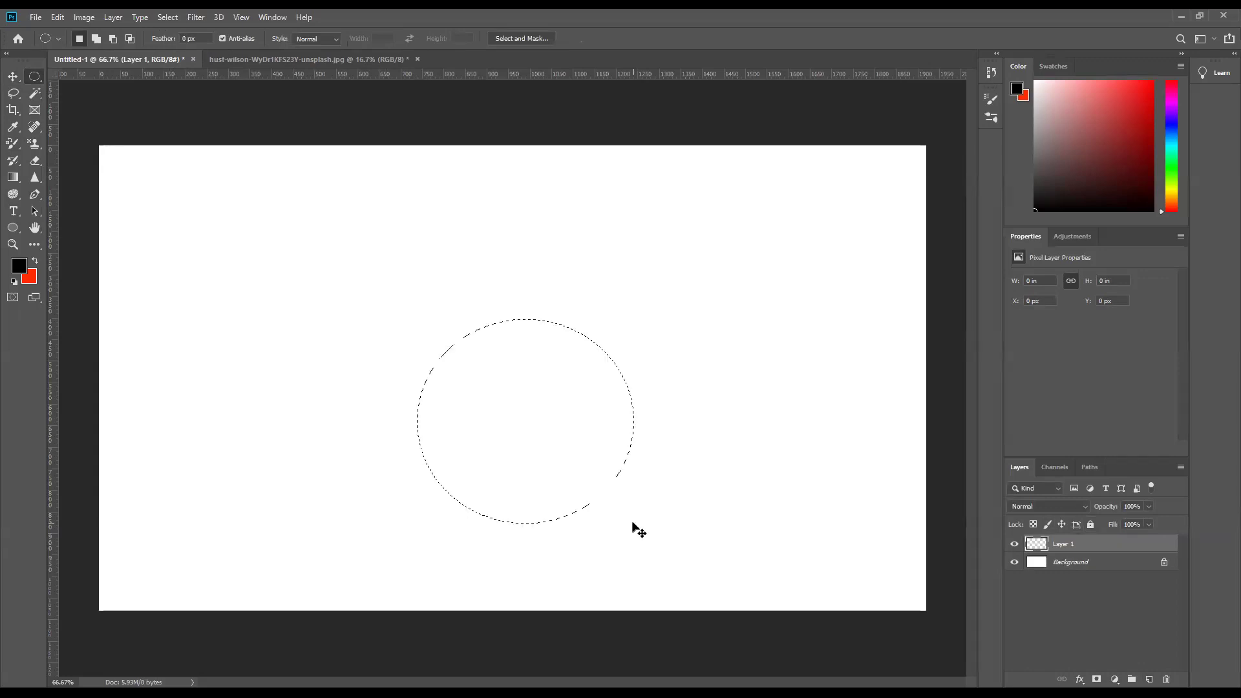
{"action": "key", "text": "alt+BackSpace"}
{"action": "key", "text": "ctrl+d"}
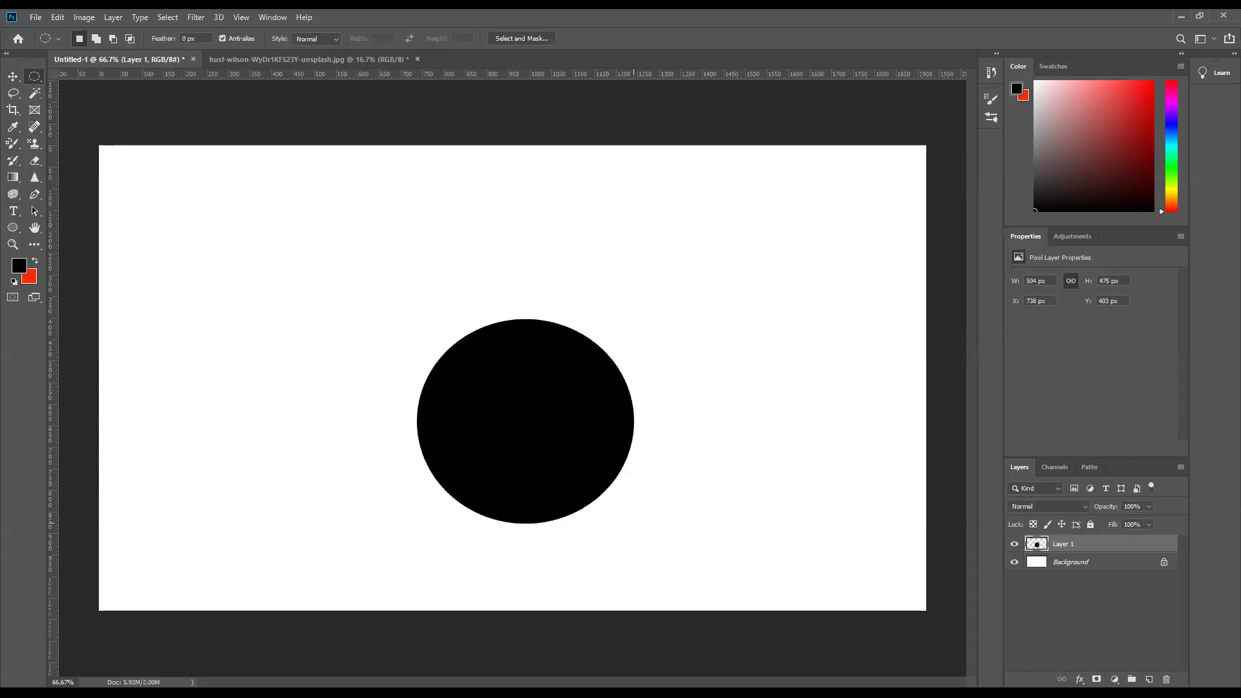
Lock all attributes of Layer 1 and try to move its black circle, keeping Layer 1 as the active layer
{"action": "left_click", "coordinate": [1090, 525]}
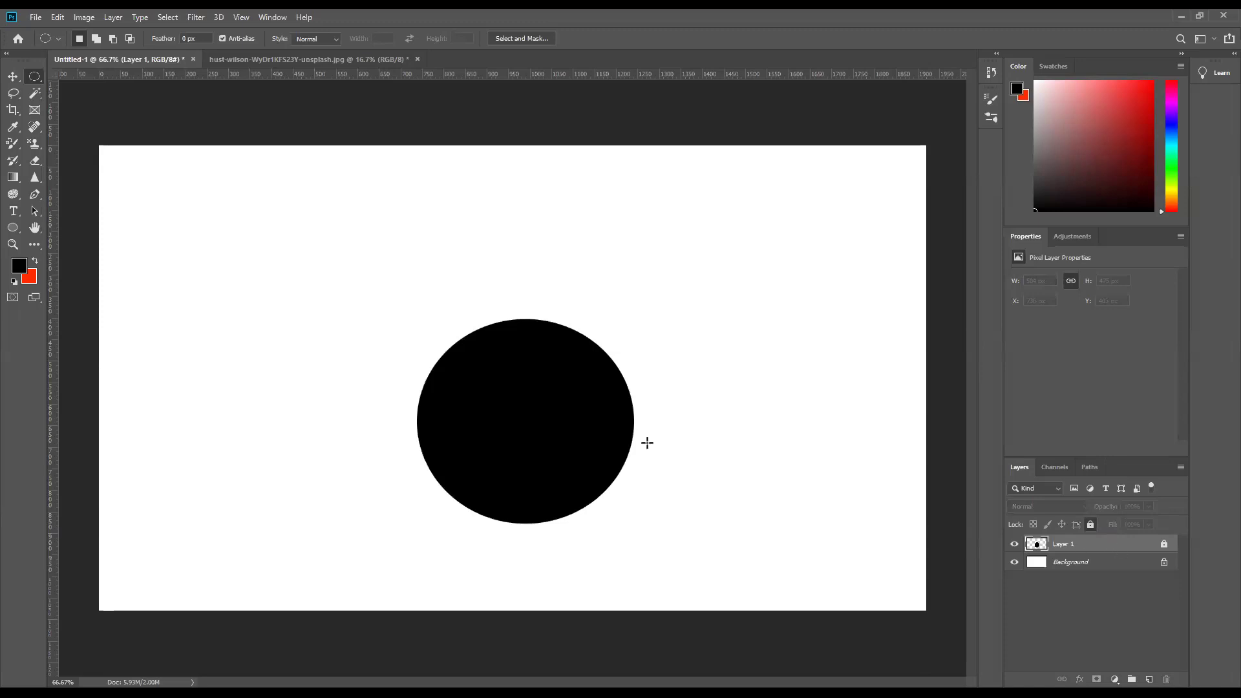
{"action": "left_click", "coordinate": [12, 77]}
{"action": "left_click_drag", "start_coordinate": [509, 395], "coordinate": [578, 442]}
{"action": "left_click", "coordinate": [1092, 620]}
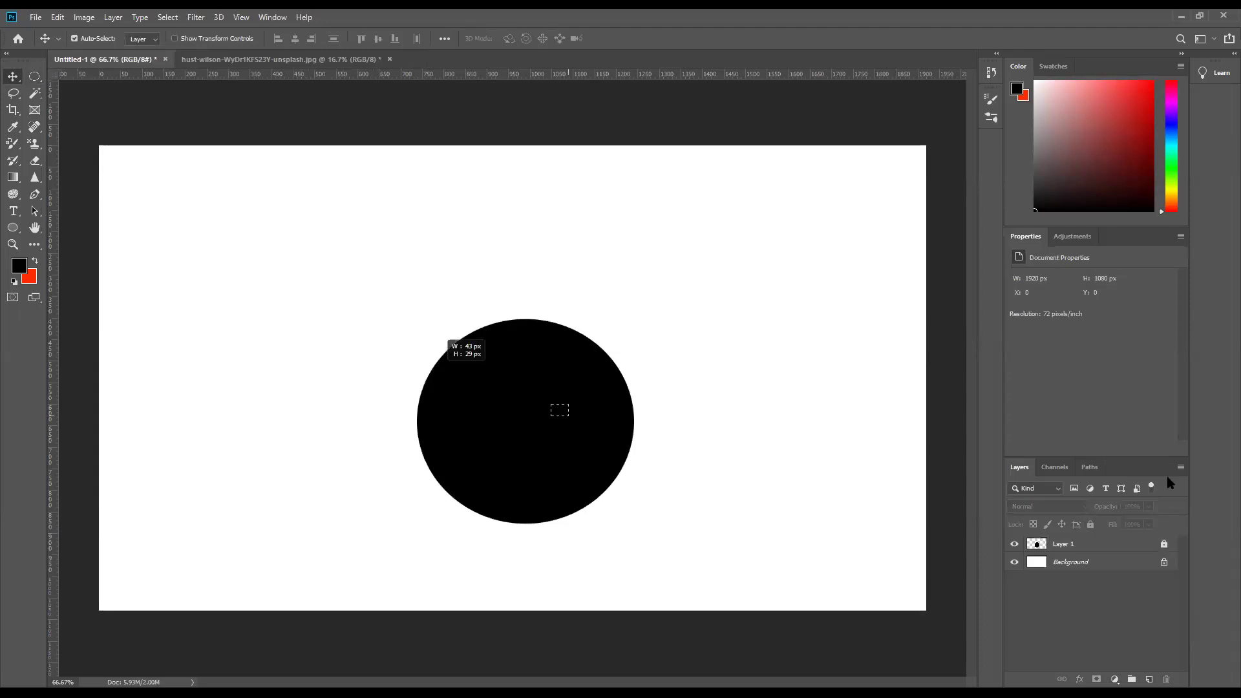
{"action": "left_click", "coordinate": [1129, 546]}
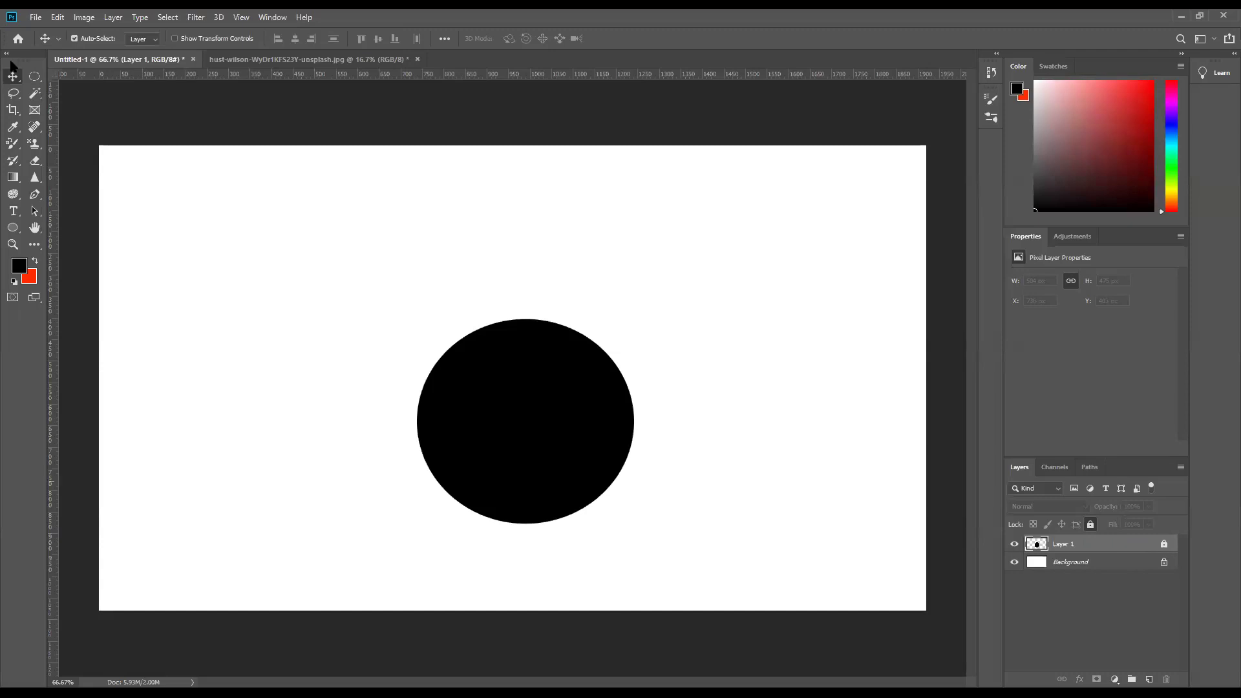
Swap the foreground colour to red and try to make an elliptical selection, fill it and paint on the fully locked Layer 1
{"action": "left_click", "coordinate": [34, 77]}
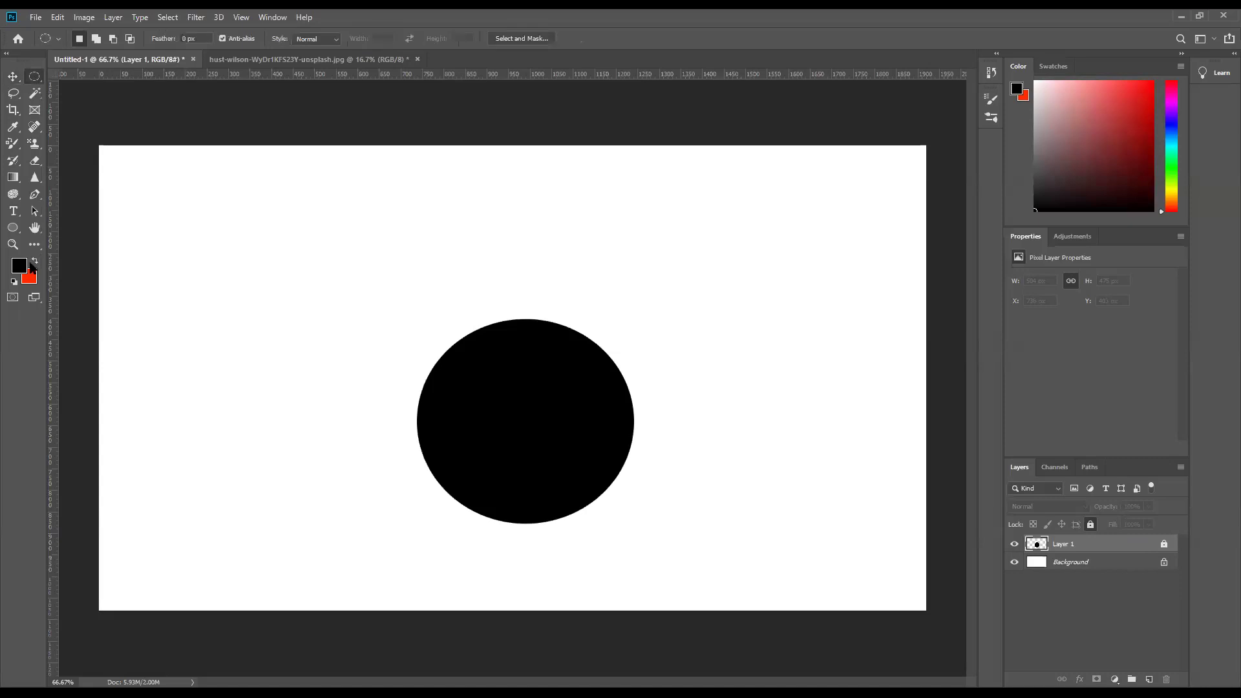
{"action": "left_click", "coordinate": [35, 261]}
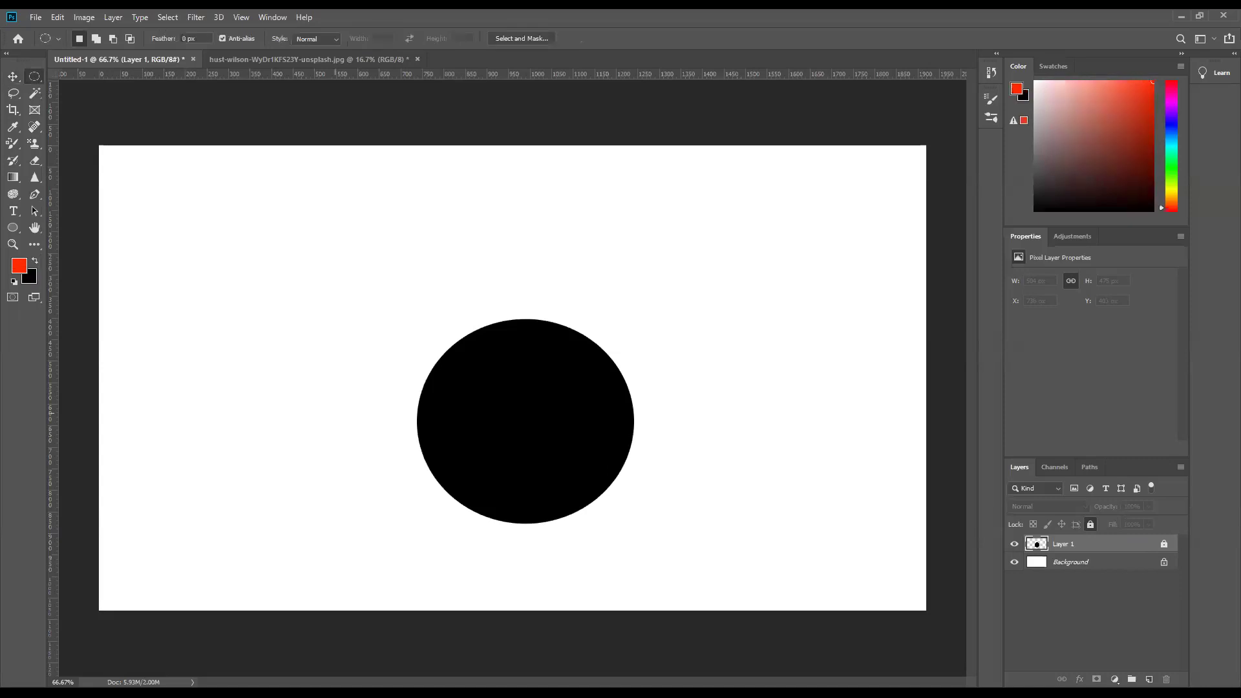
{"action": "left_click_drag", "start_coordinate": [508, 390], "coordinate": [572, 428]}
{"action": "key", "text": "alt"}
{"action": "key", "text": "ctrl+d"}
{"action": "key", "text": "b"}
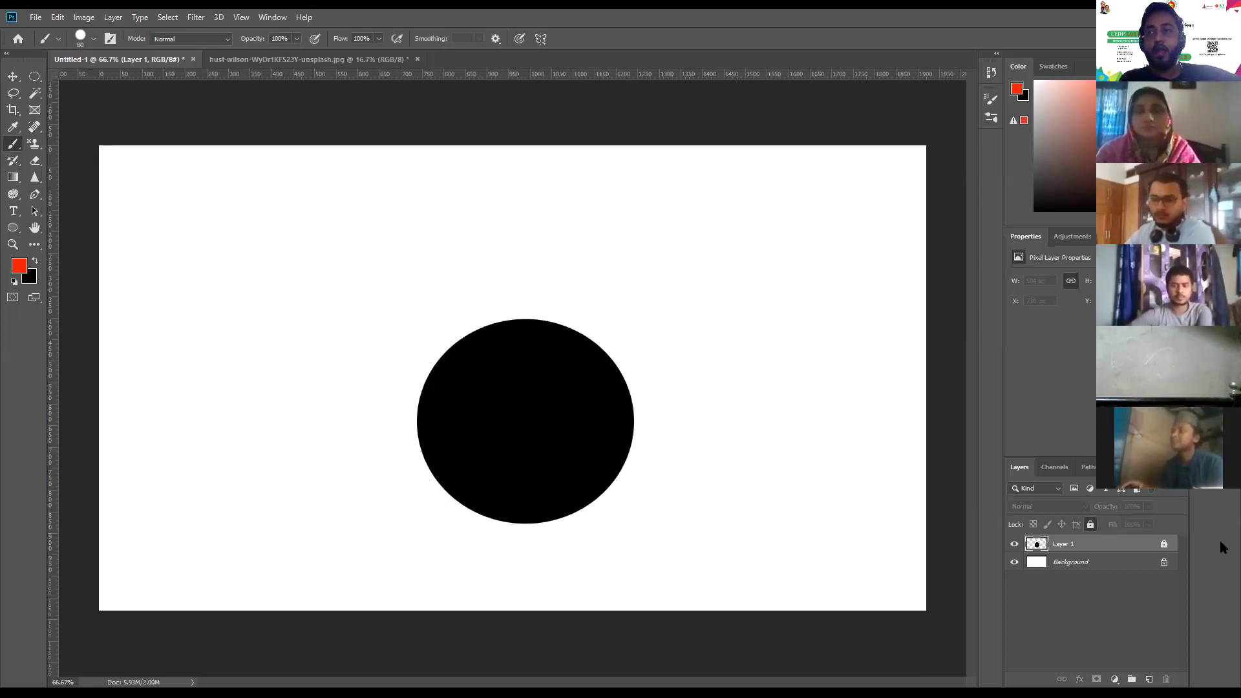
Replace the full lock on Layer 1 with a position lock and hide the Background layer
{"action": "left_click", "coordinate": [1163, 545]}
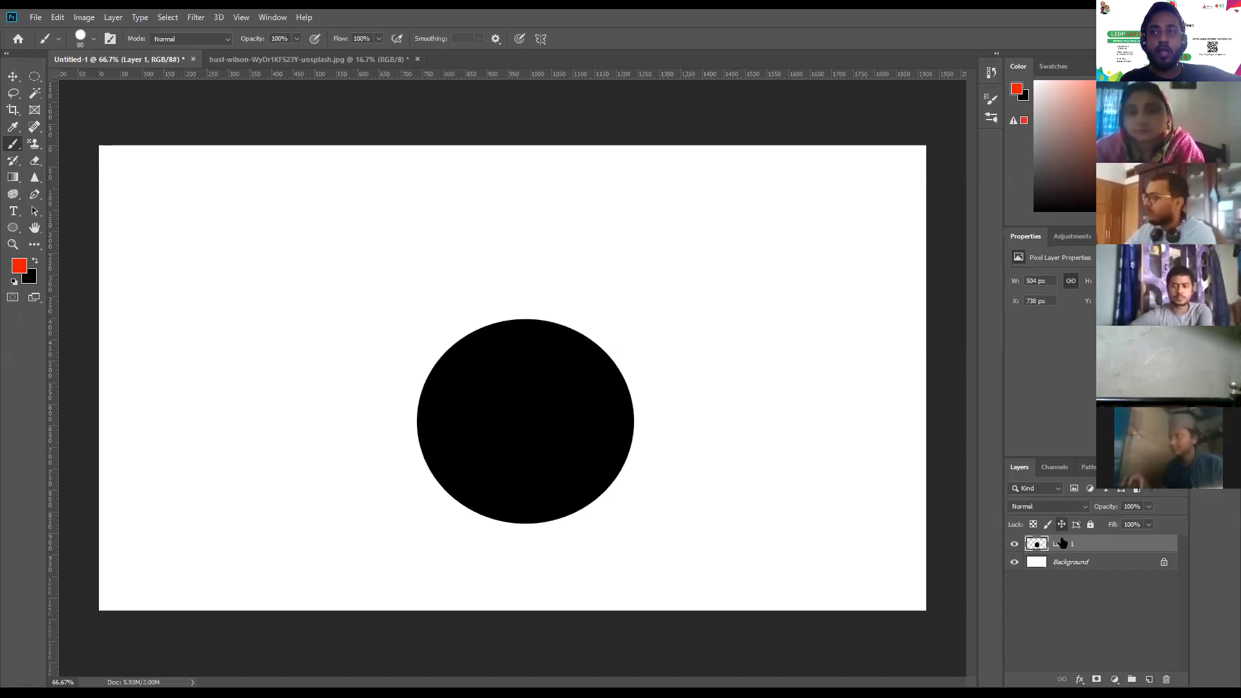
{"action": "key", "text": "ctrl+slash"}
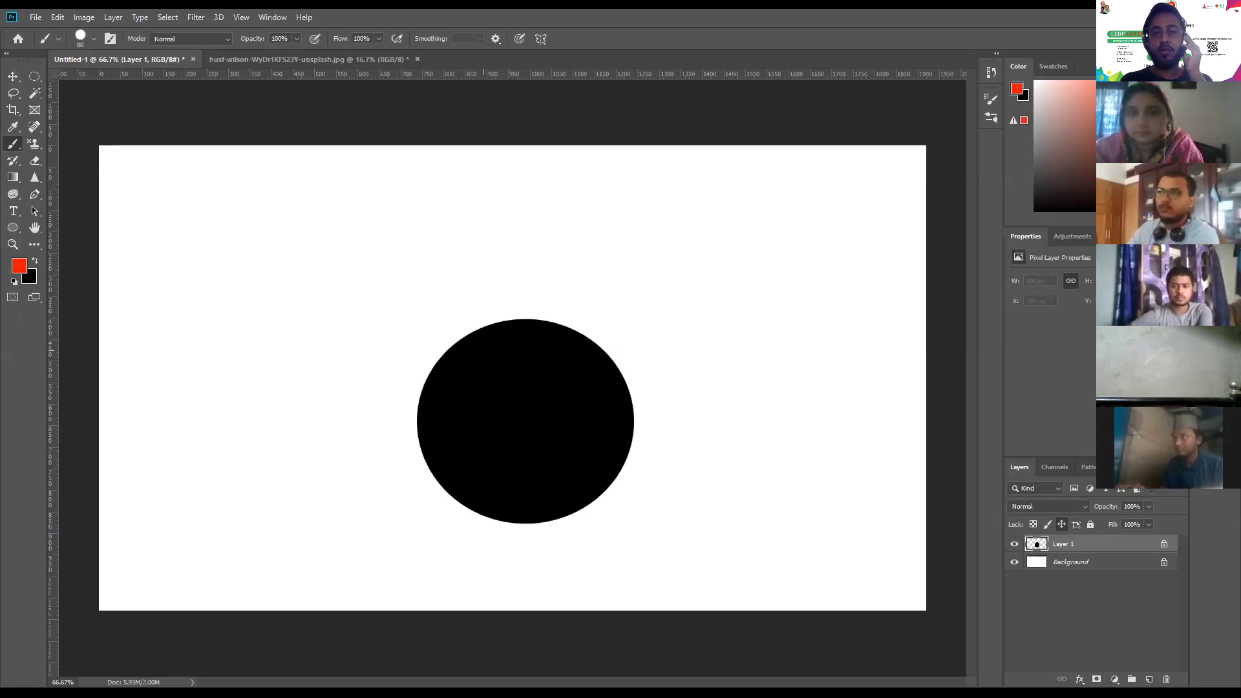
{"action": "left_click", "coordinate": [1013, 562]}
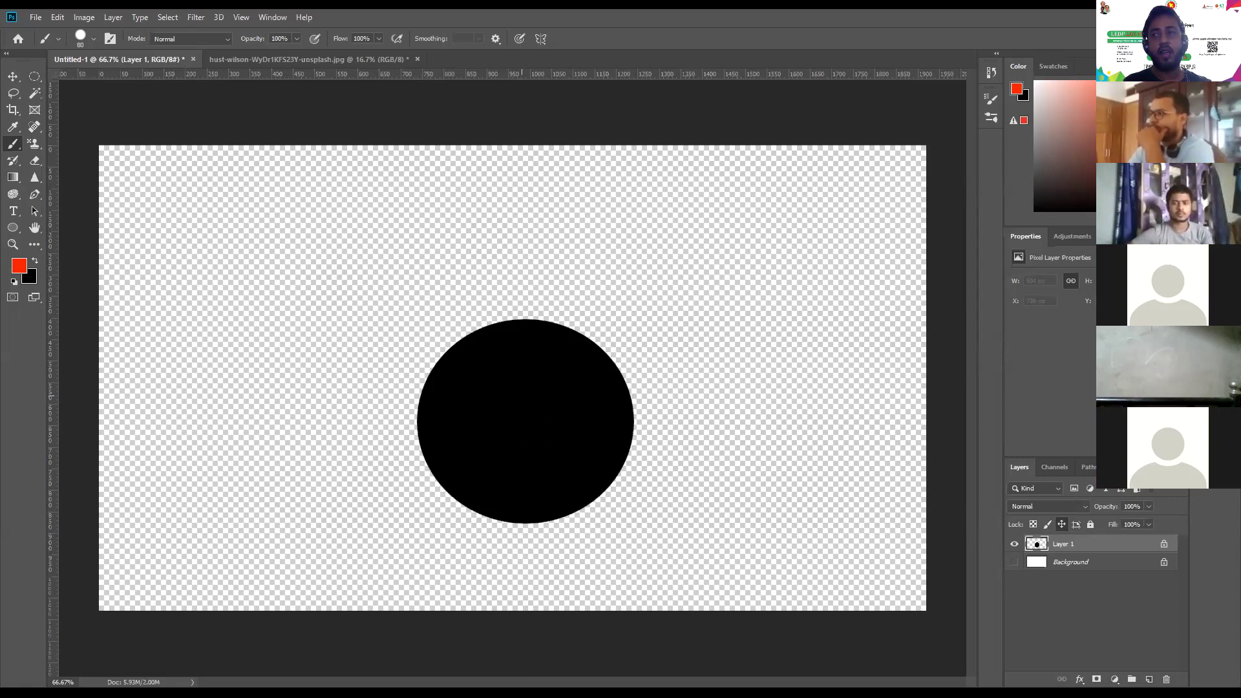
Unlock Layer 1 to move the black circle to about X 41 px near the canvas's lower-left corner, and lock the layer's position again
{"action": "left_click", "coordinate": [1163, 544]}
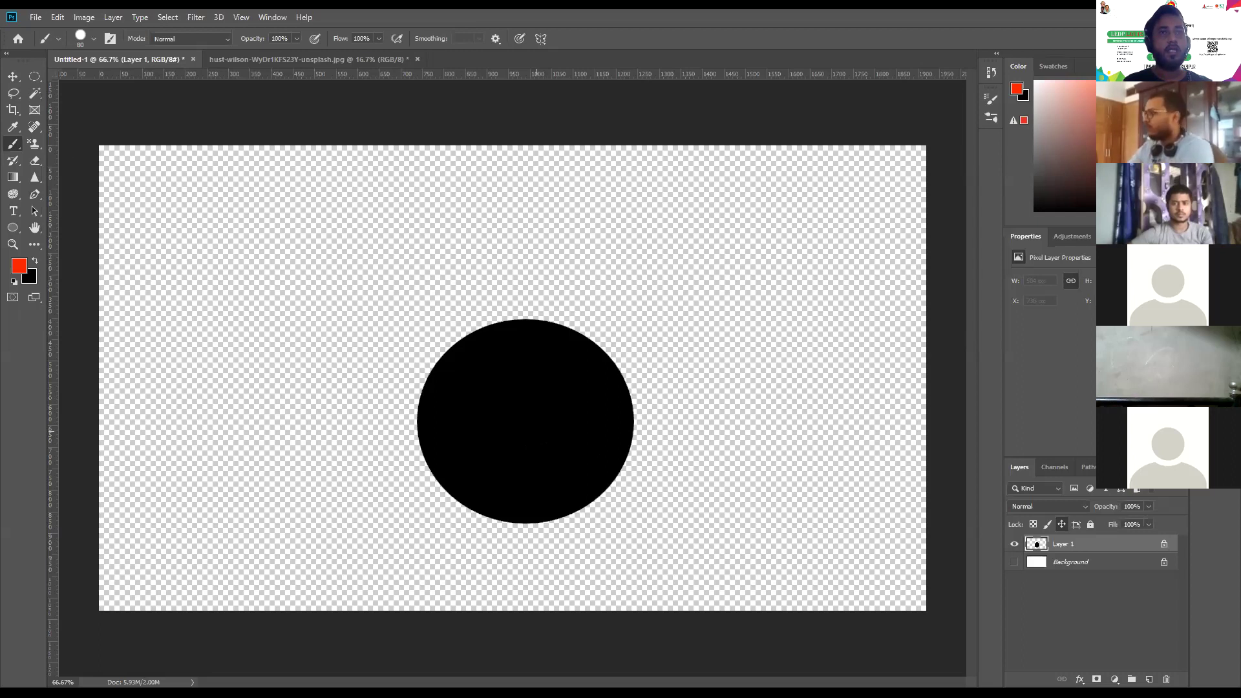
{"action": "left_click", "coordinate": [13, 76]}
{"action": "left_click_drag", "start_coordinate": [571, 401], "coordinate": [271, 460]}
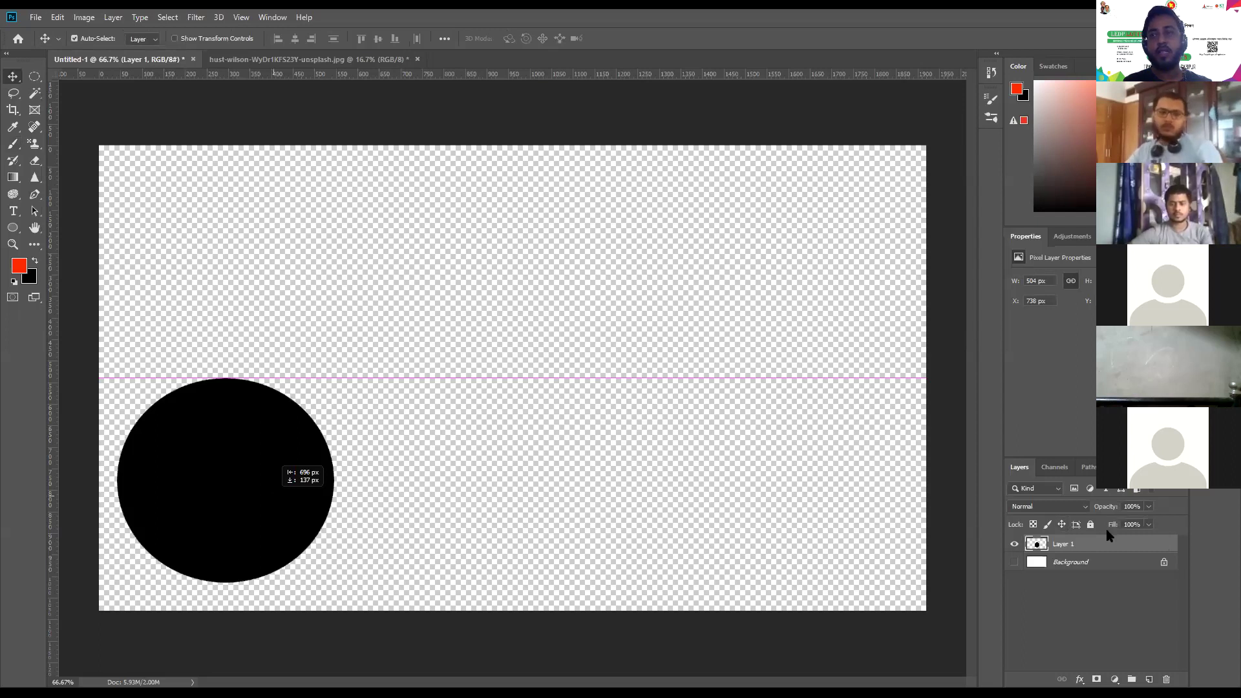
{"action": "left_click_drag", "start_coordinate": [1107, 534], "coordinate": [1088, 529]}
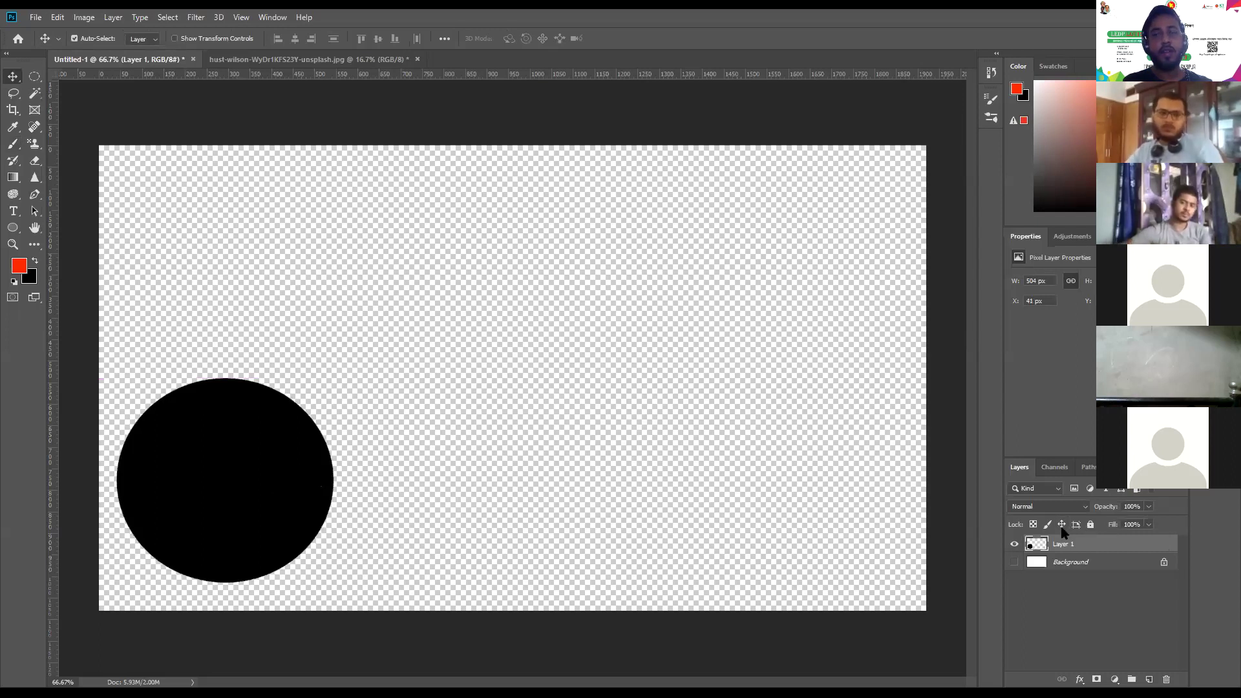
{"action": "key", "text": "ctrl+slash"}
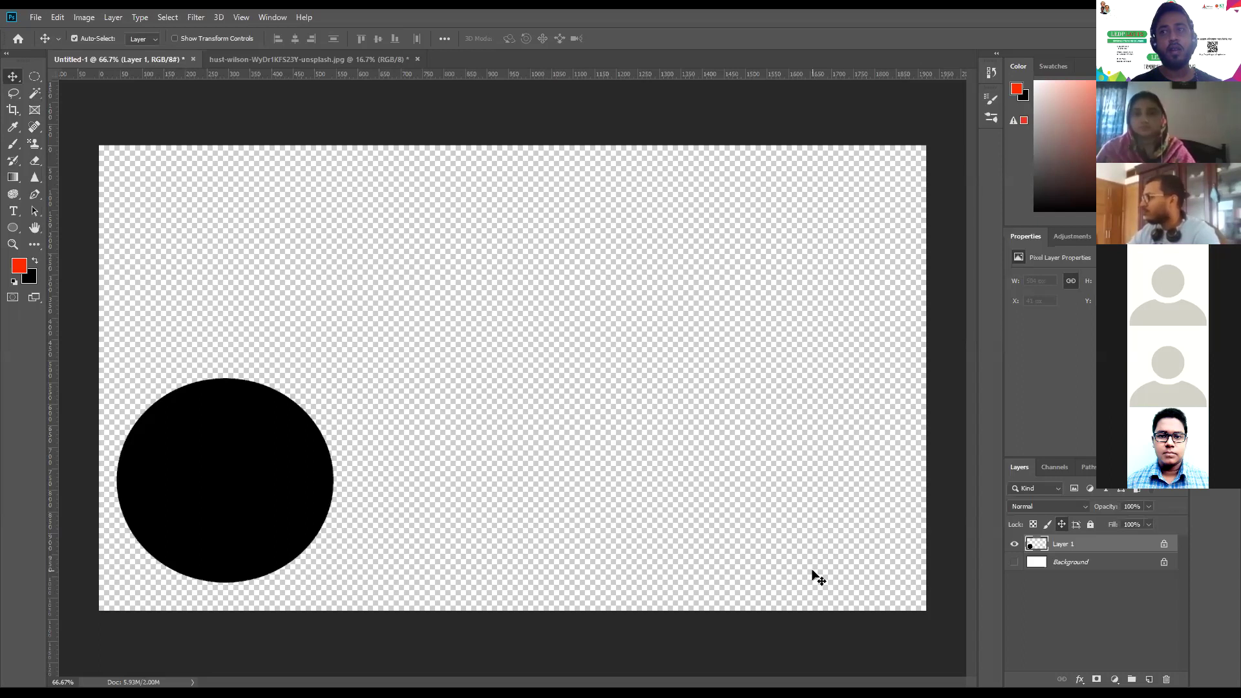
Make an elliptical selection near the canvas's upper middle on the position-locked Layer 1, fill it with red, and deselect
{"action": "left_click", "coordinate": [414, 371]}
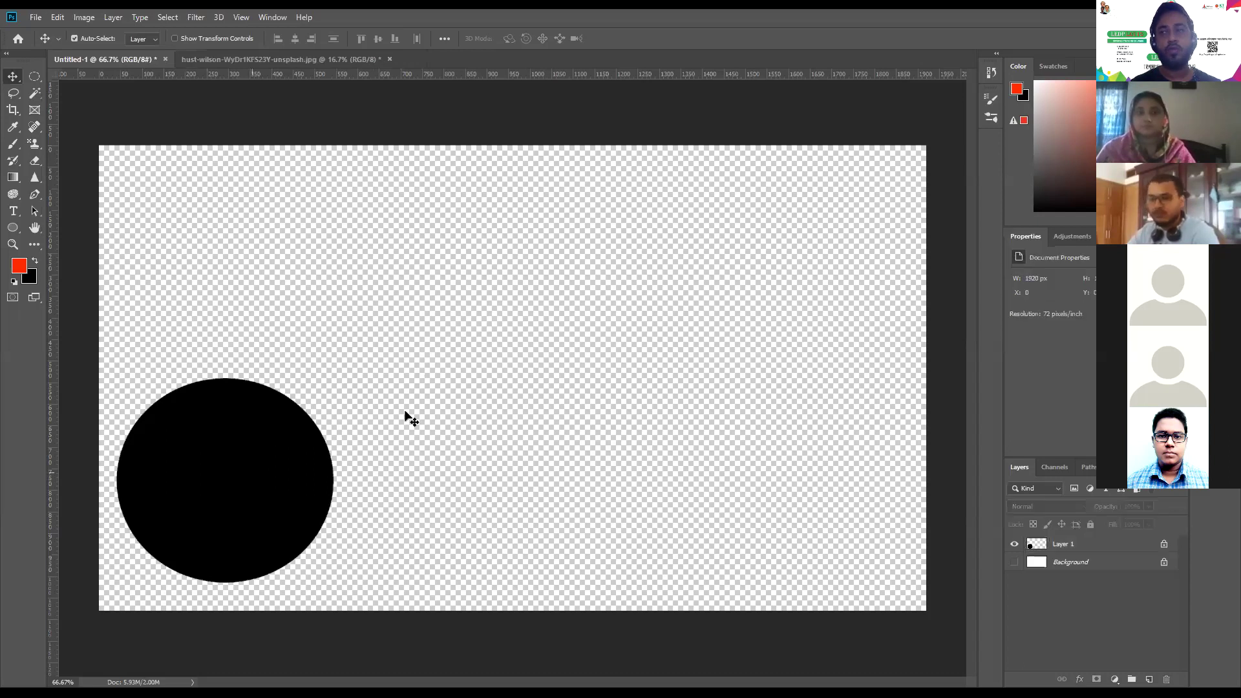
{"action": "left_click", "coordinate": [1130, 545]}
{"action": "left_click", "coordinate": [34, 78]}
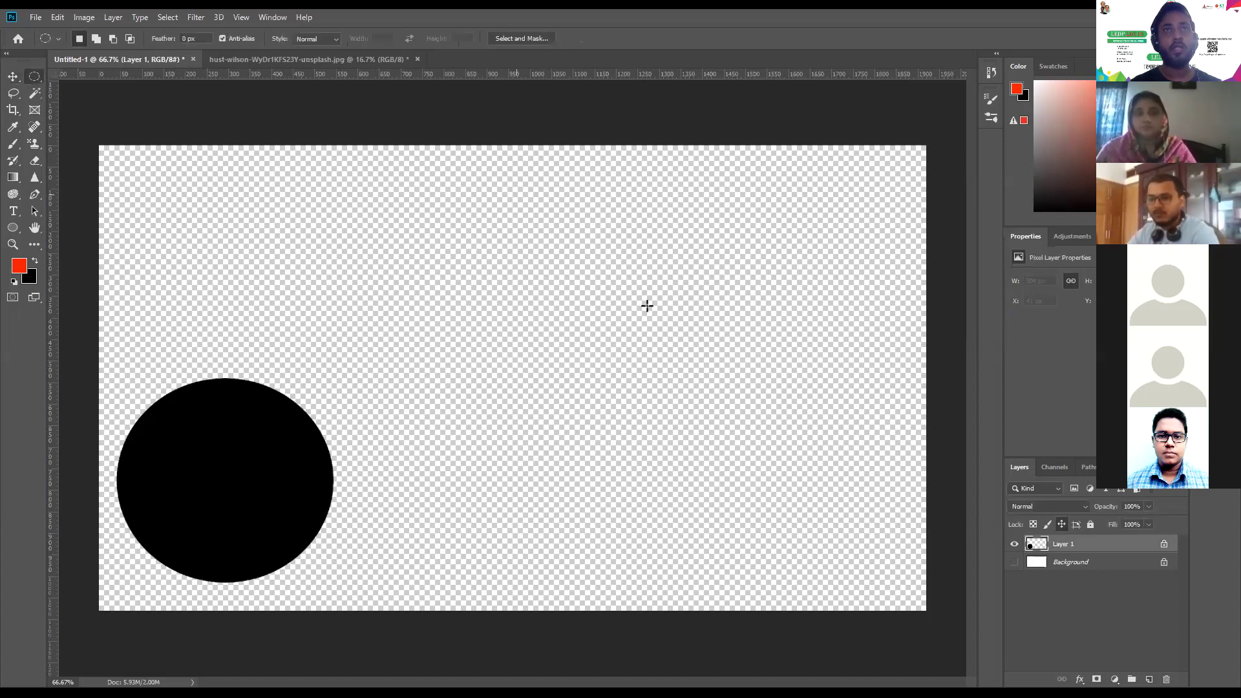
{"action": "left_click_drag", "start_coordinate": [517, 194], "coordinate": [695, 352]}
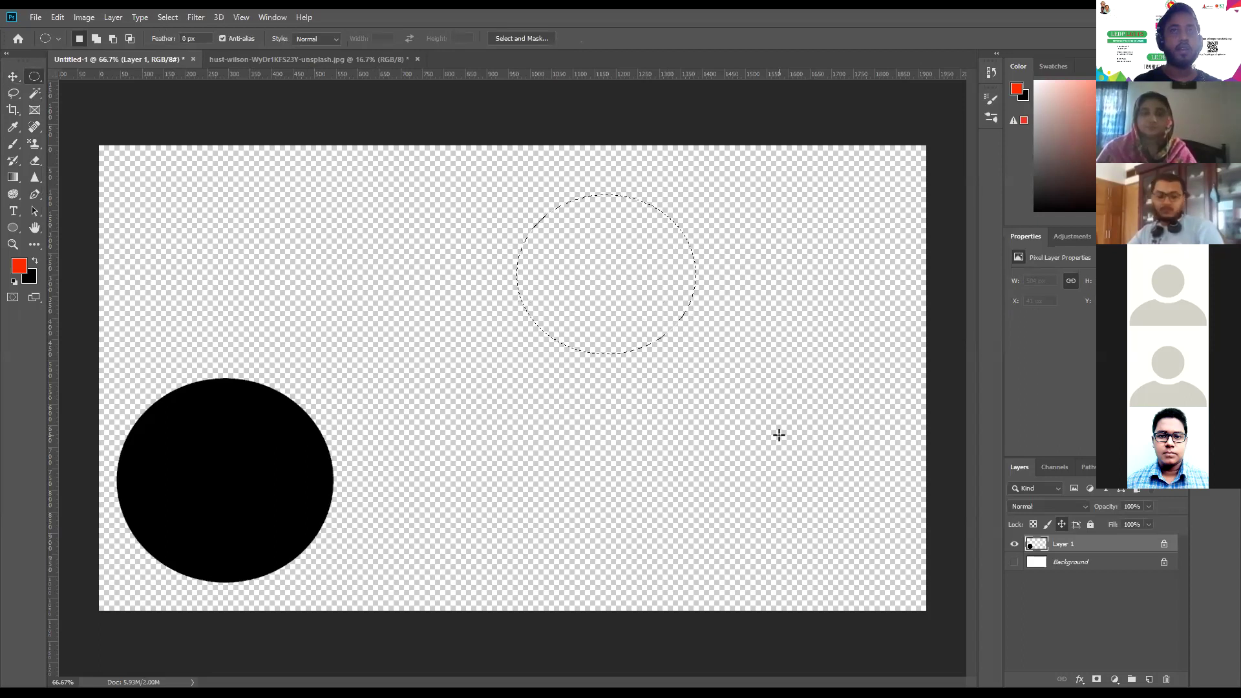
{"action": "key", "text": "alt+BackSpace"}
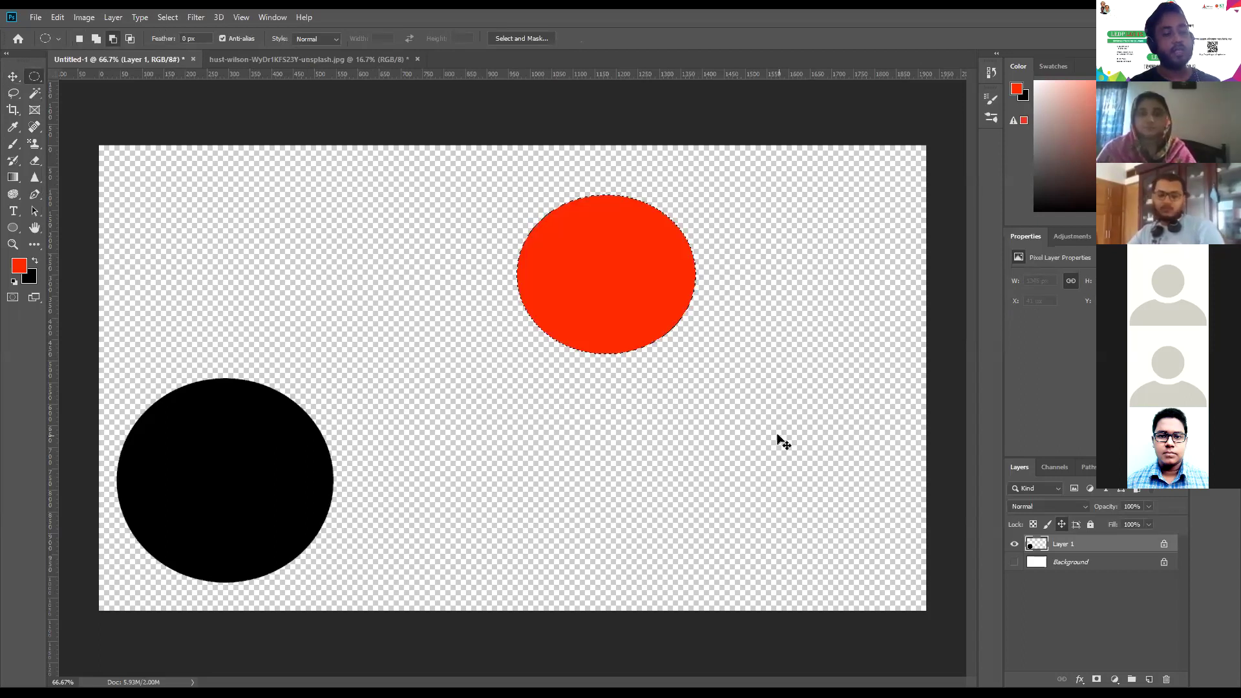
{"action": "left_click", "coordinate": [634, 277]}
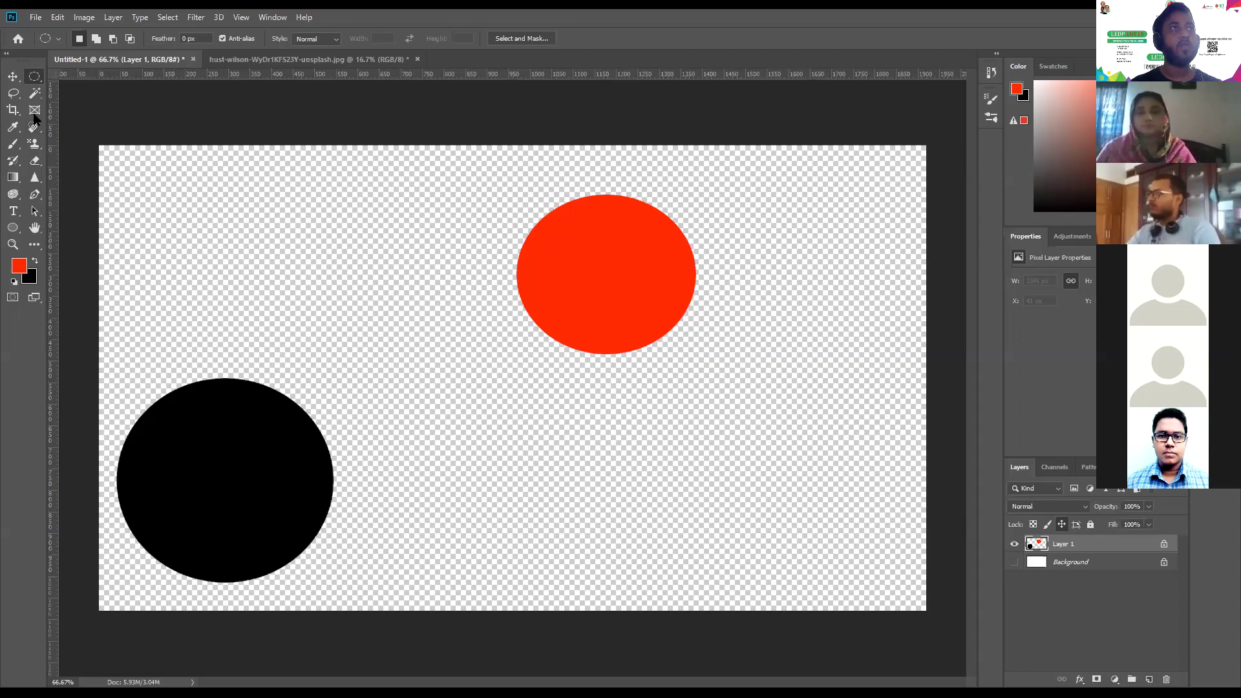
Paint several freehand red brush strokes on Layer 1, across the black circle and the empty area beside it
{"action": "left_click", "coordinate": [13, 147]}
{"action": "mouse_move", "coordinate": [342, 208]}
{"action": "left_mouse_down"}
{"action": "mouse_move", "coordinate": [451, 367]}
{"action": "mouse_move", "coordinate": [356, 355]}
{"action": "left_mouse_up"}
{"action": "left_click_drag", "start_coordinate": [265, 346], "coordinate": [323, 452]}
{"action": "left_click_drag", "start_coordinate": [413, 482], "coordinate": [455, 481]}
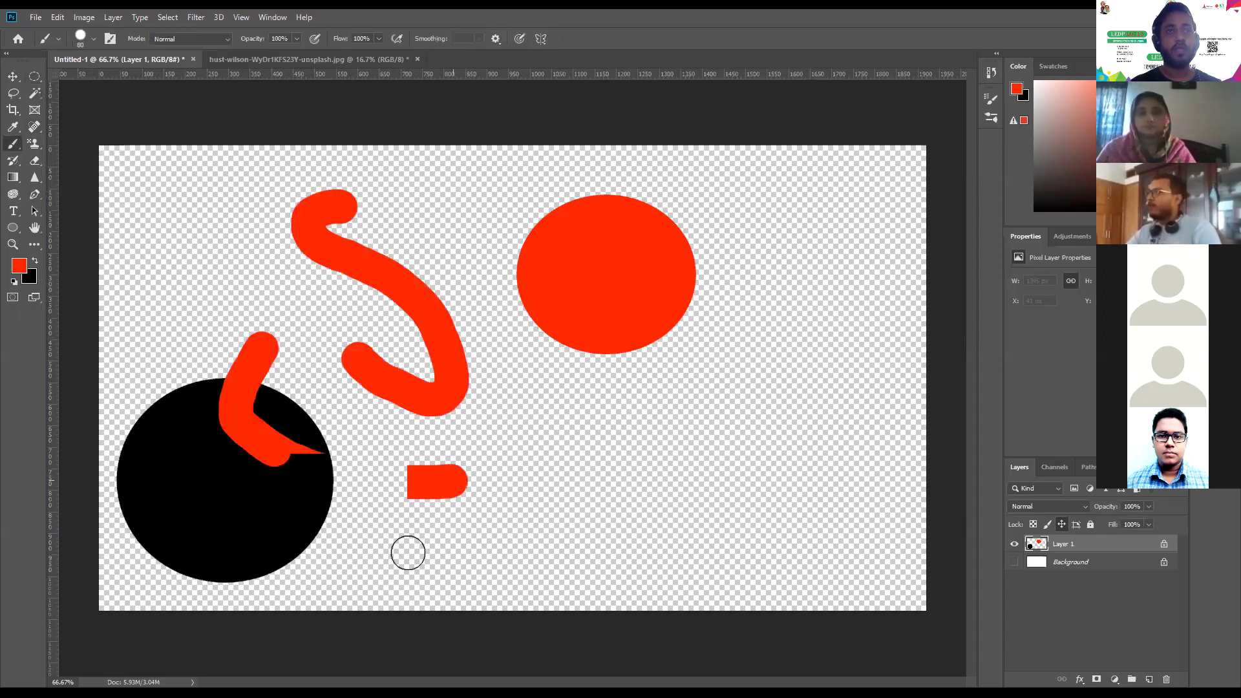
{"action": "left_click_drag", "start_coordinate": [271, 534], "coordinate": [511, 480]}
{"action": "left_click_drag", "start_coordinate": [433, 494], "coordinate": [388, 556]}
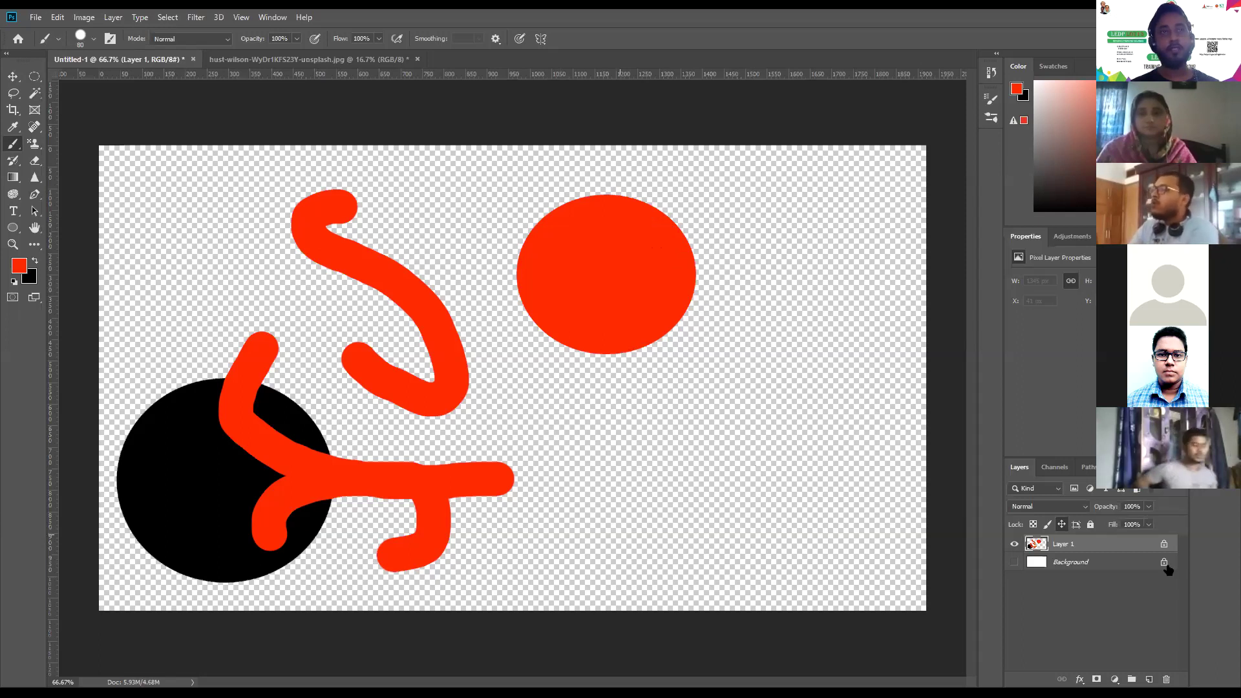
Undo the brush strokes, the red fill and the elliptical selection, leaving only the black circle on Layer 1
{"action": "key", "text": "ctrl+z"}
{"action": "key", "text": "ctrl+z"}
{"action": "key", "text": "ctrl+z"}
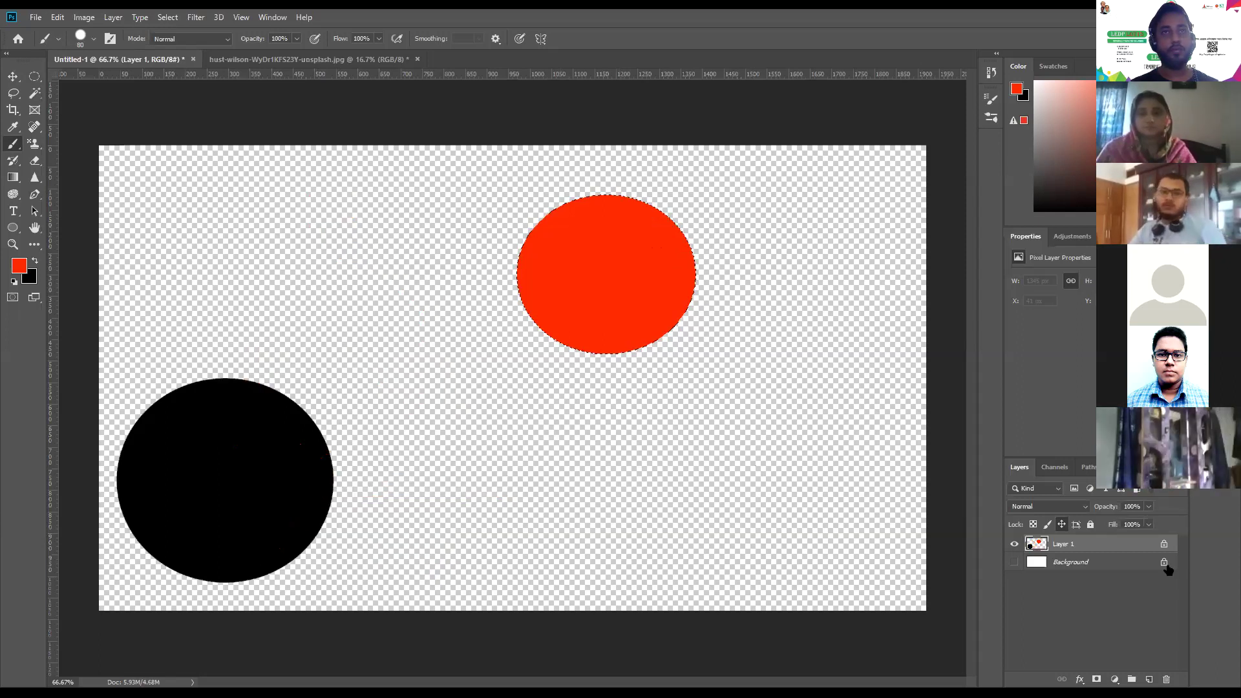
{"action": "key", "text": "ctrl+z"}
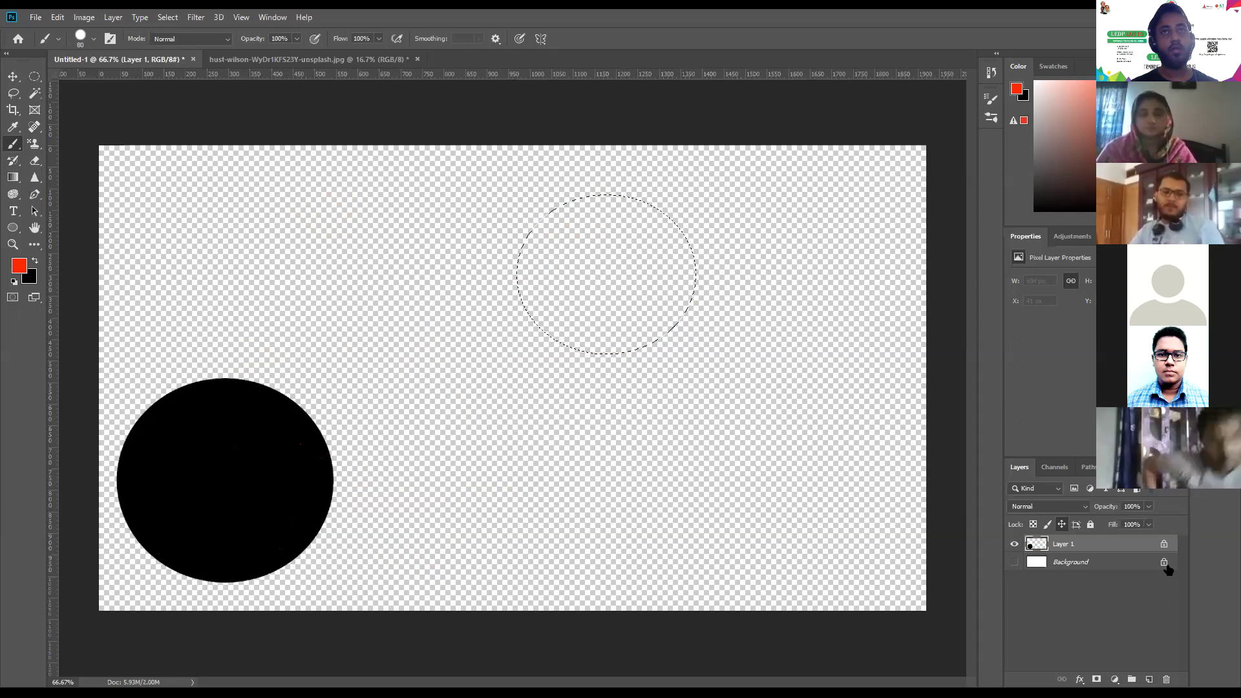
{"action": "key", "text": "ctrl+z"}
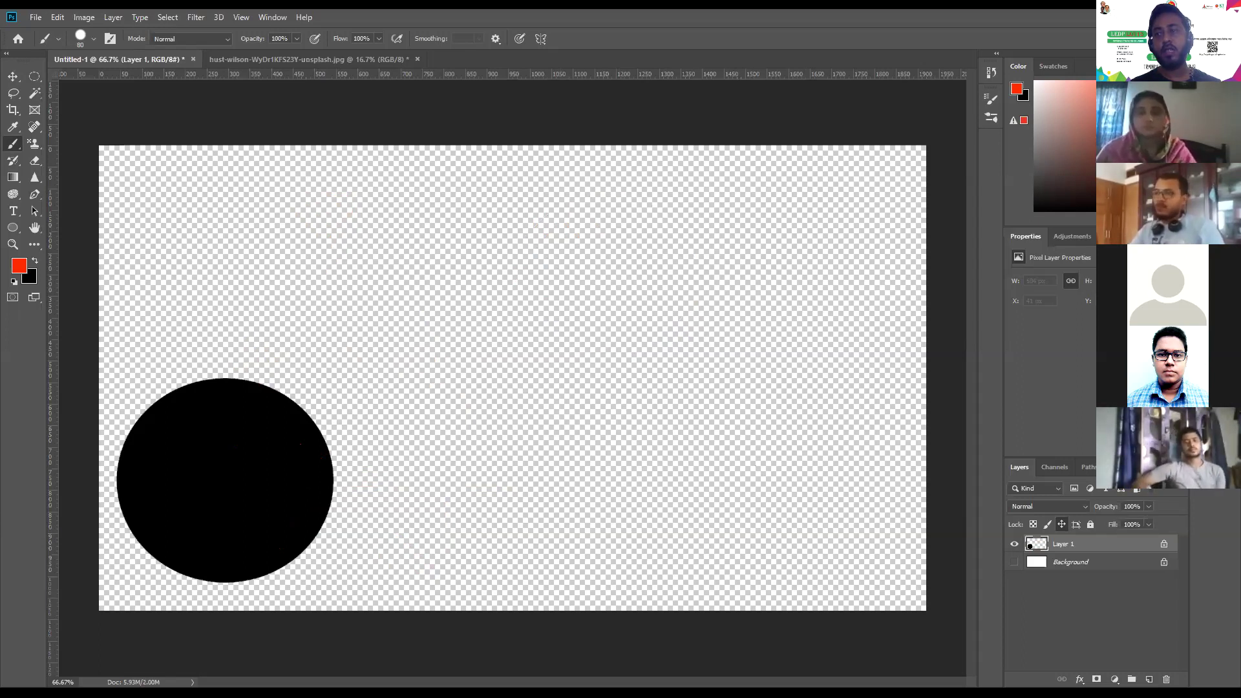
Replace Layer 1's position lock with an image pixels lock and move the black circle to about X 946 px
{"action": "left_click", "coordinate": [1049, 525]}
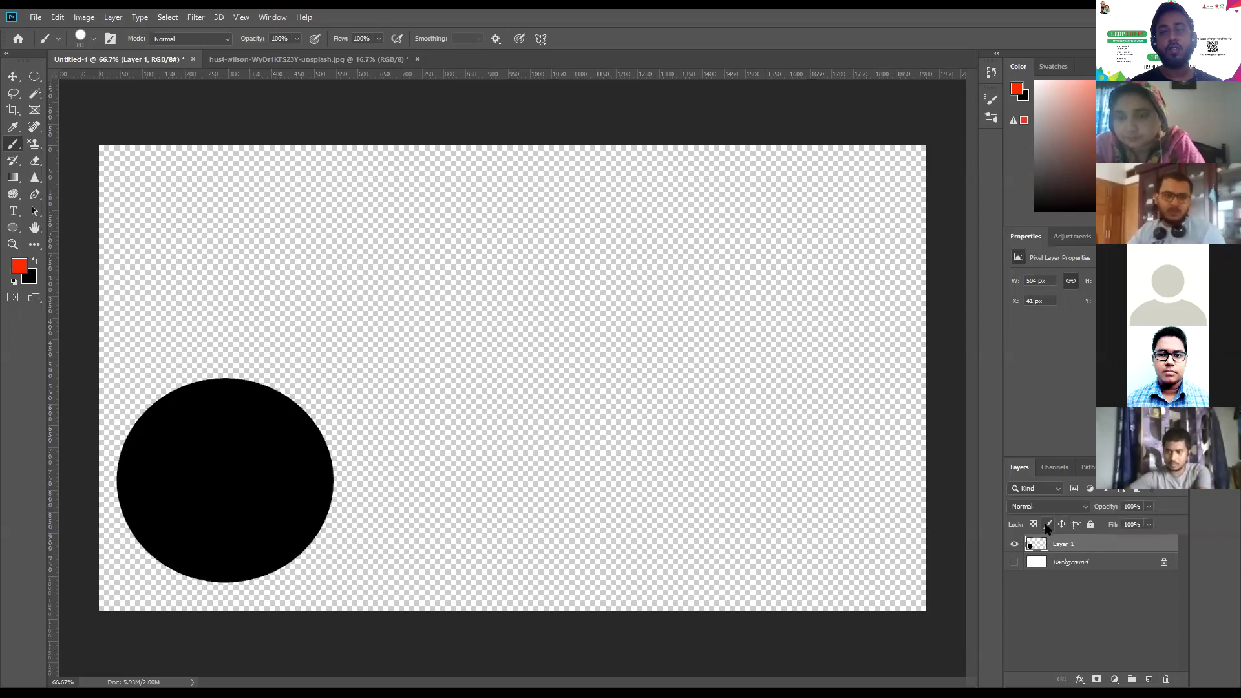
{"action": "left_click", "coordinate": [1047, 526]}
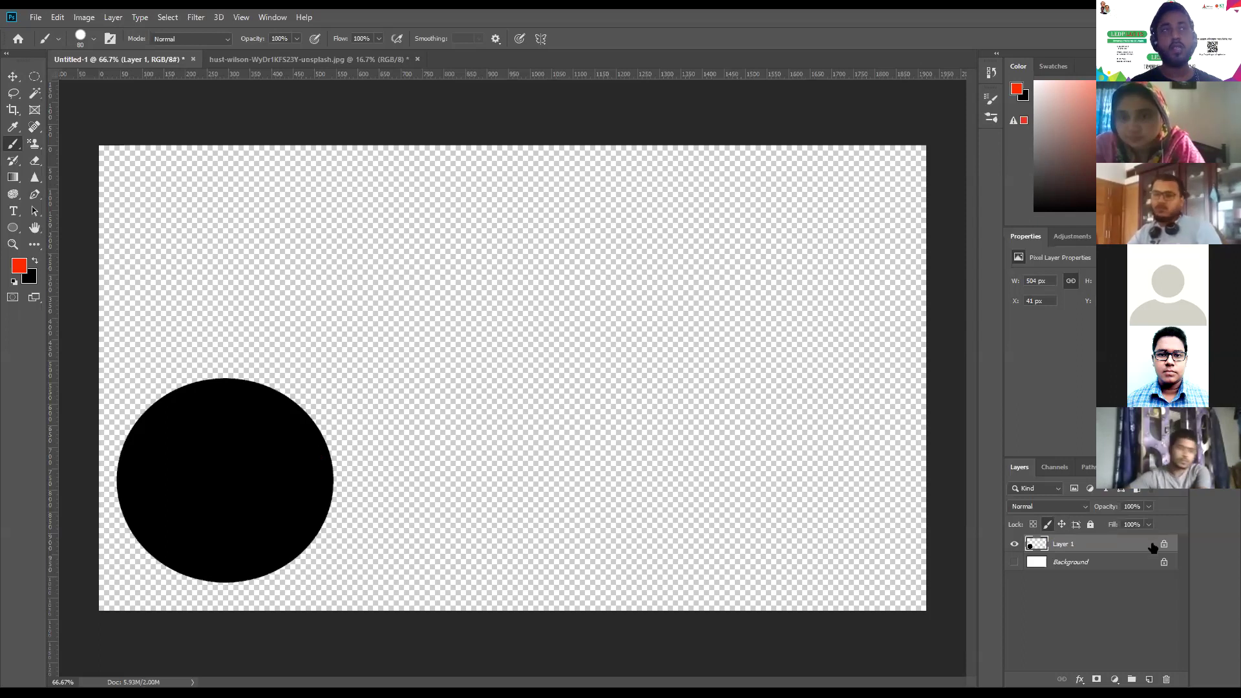
{"action": "left_click", "coordinate": [13, 76]}
{"action": "left_click", "coordinate": [251, 389]}
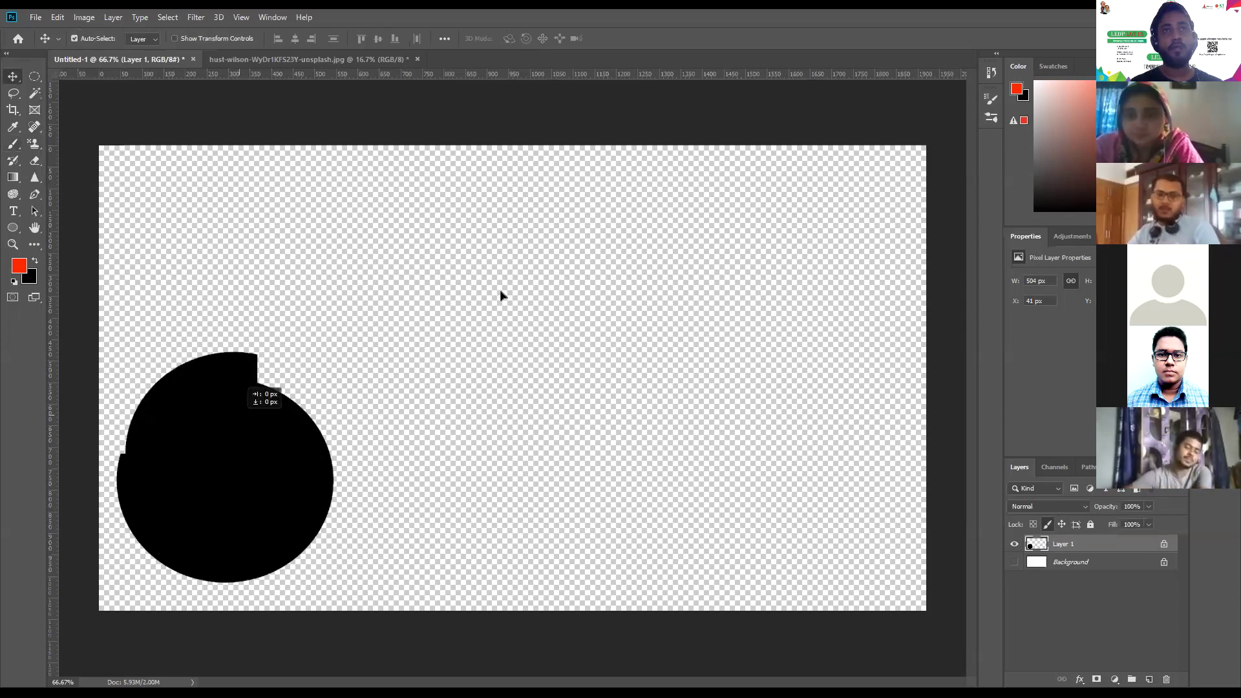
{"action": "left_click_drag", "start_coordinate": [251, 389], "coordinate": [633, 276]}
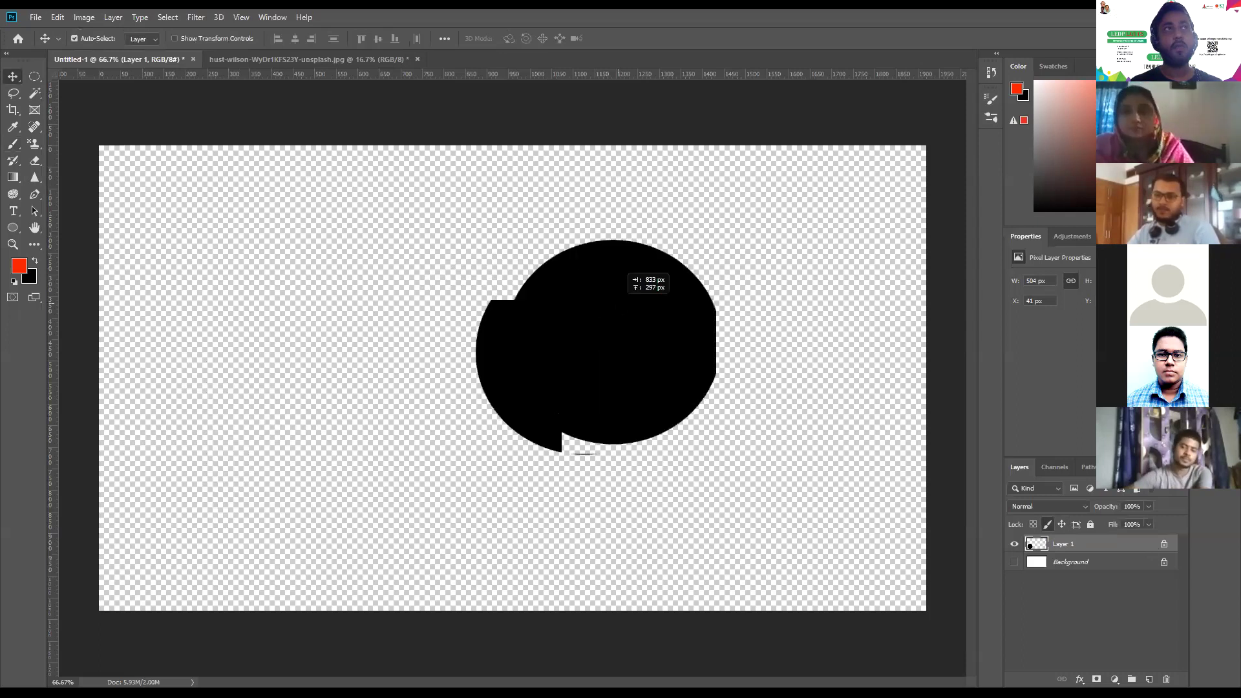
Make an elliptical selection in the empty area beside the black circle on the pixel-locked Layer 1, and deselect
{"action": "left_click", "coordinate": [36, 77]}
{"action": "left_click_drag", "start_coordinate": [243, 254], "coordinate": [331, 346]}
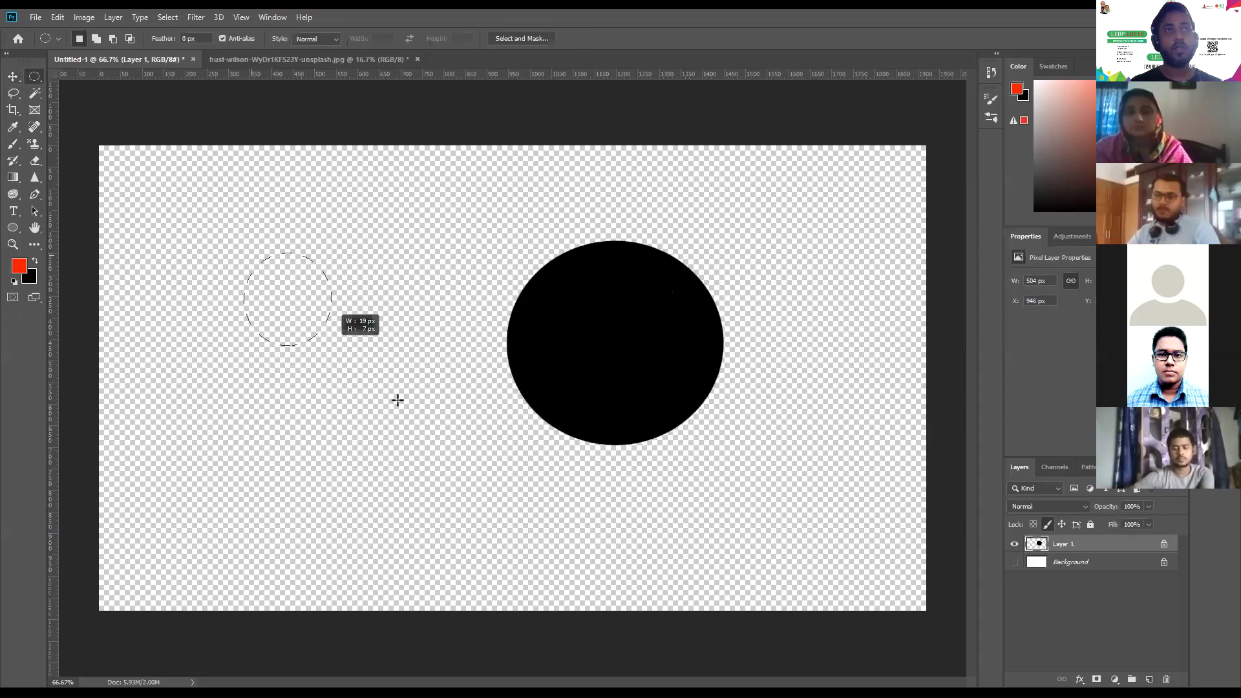
{"action": "left_click_drag", "start_coordinate": [413, 425], "coordinate": [414, 426]}
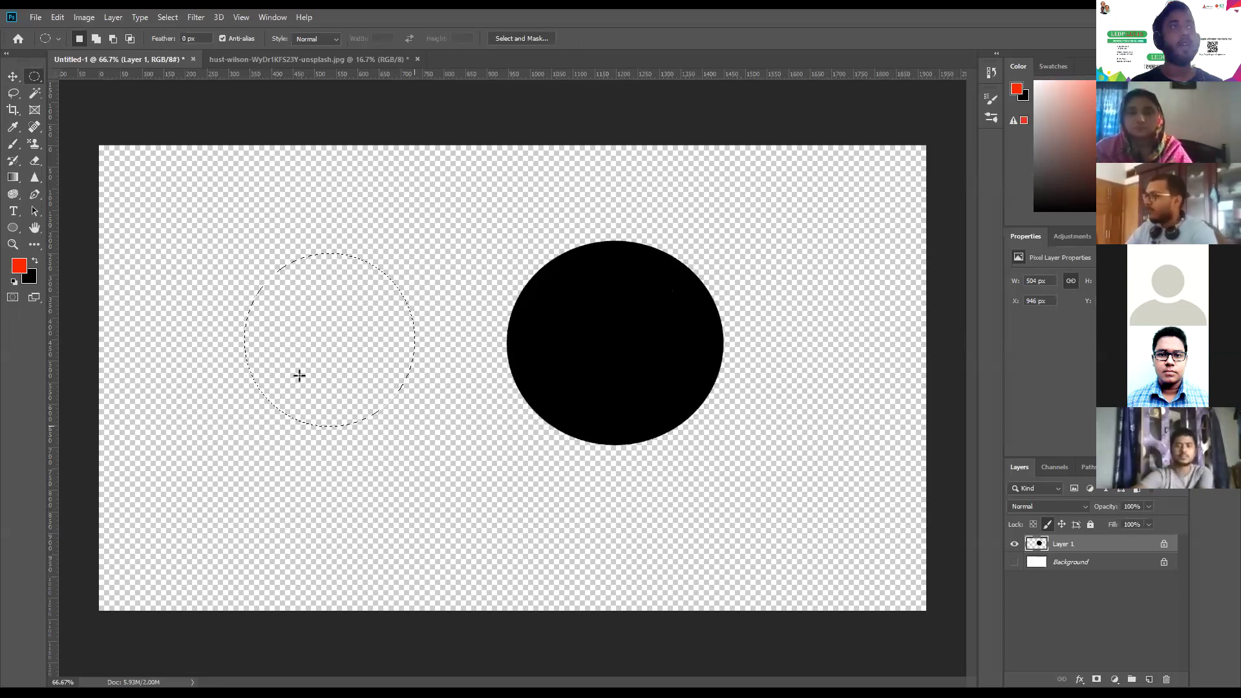
{"action": "key", "text": "ctrl+d"}
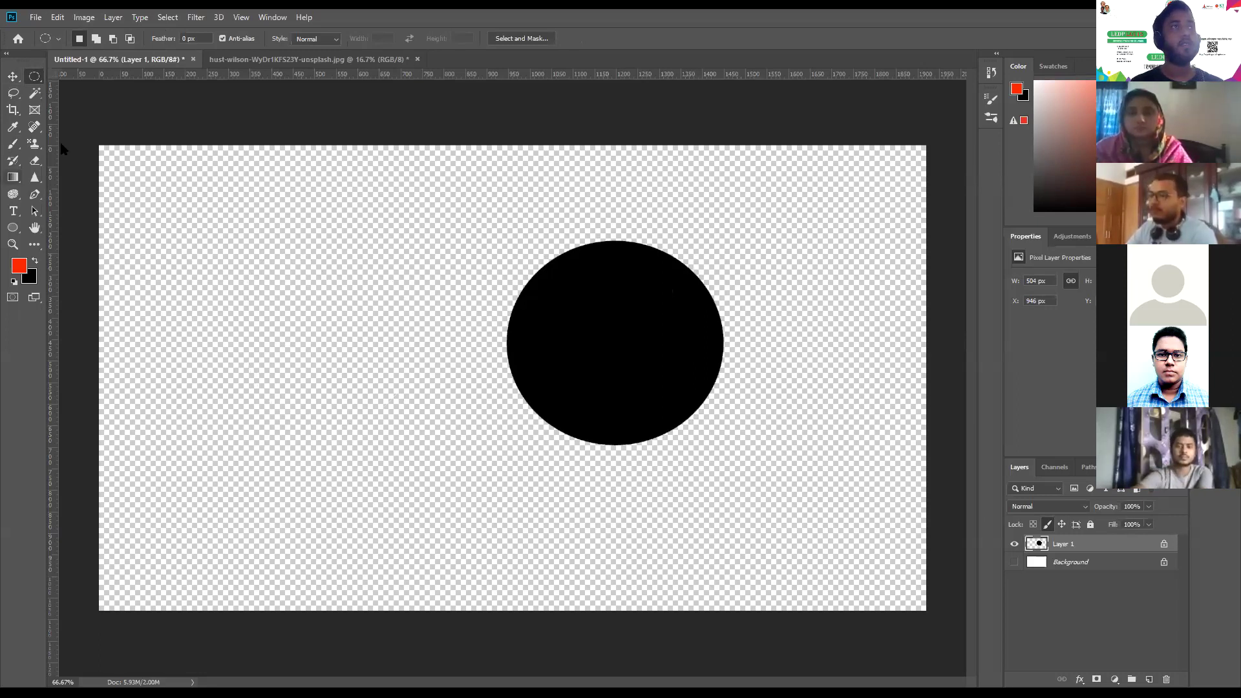
Try the Brush, Eraser, Clone Stamp and Gradient tools on the pixel-locked Layer 1, and remove the layer's lock
{"action": "key", "text": "b"}
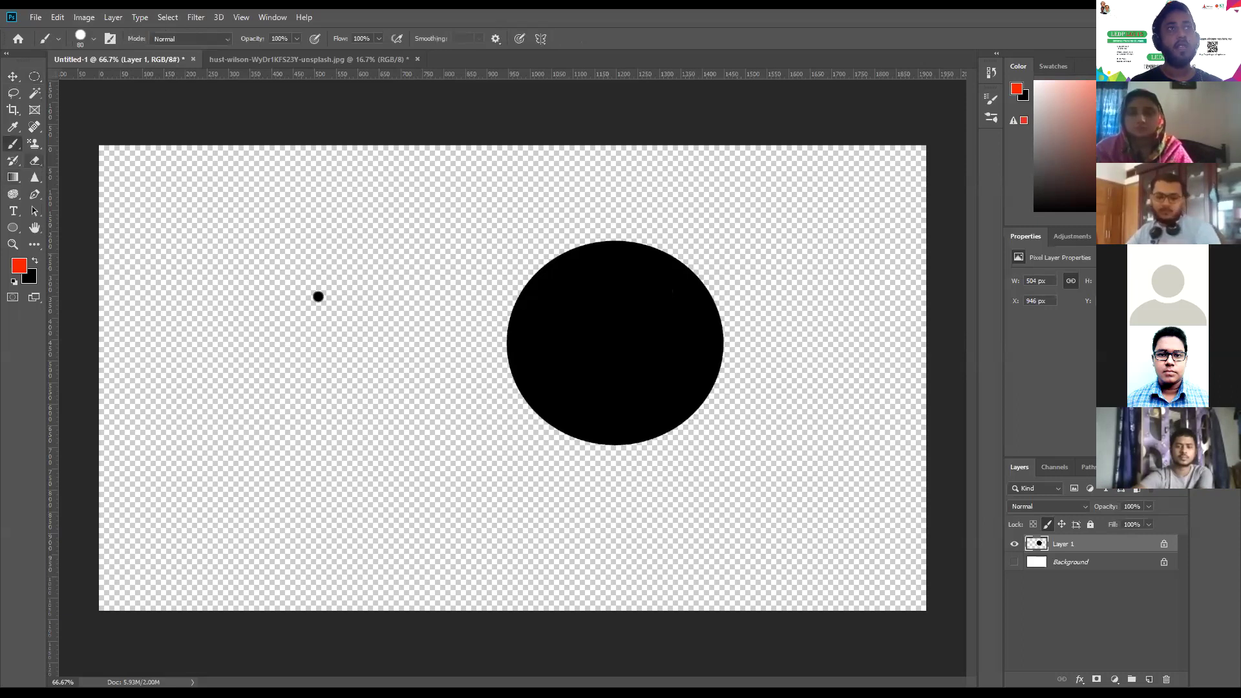
{"action": "key", "text": "e"}
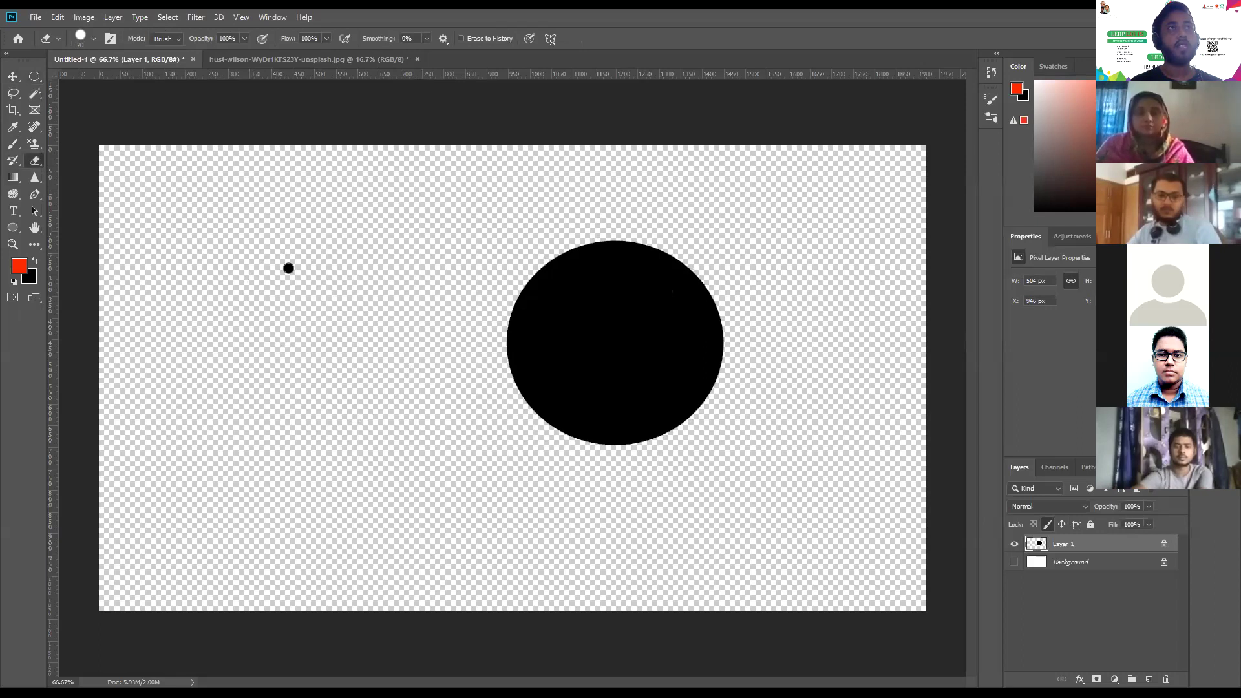
{"action": "key", "text": "s"}
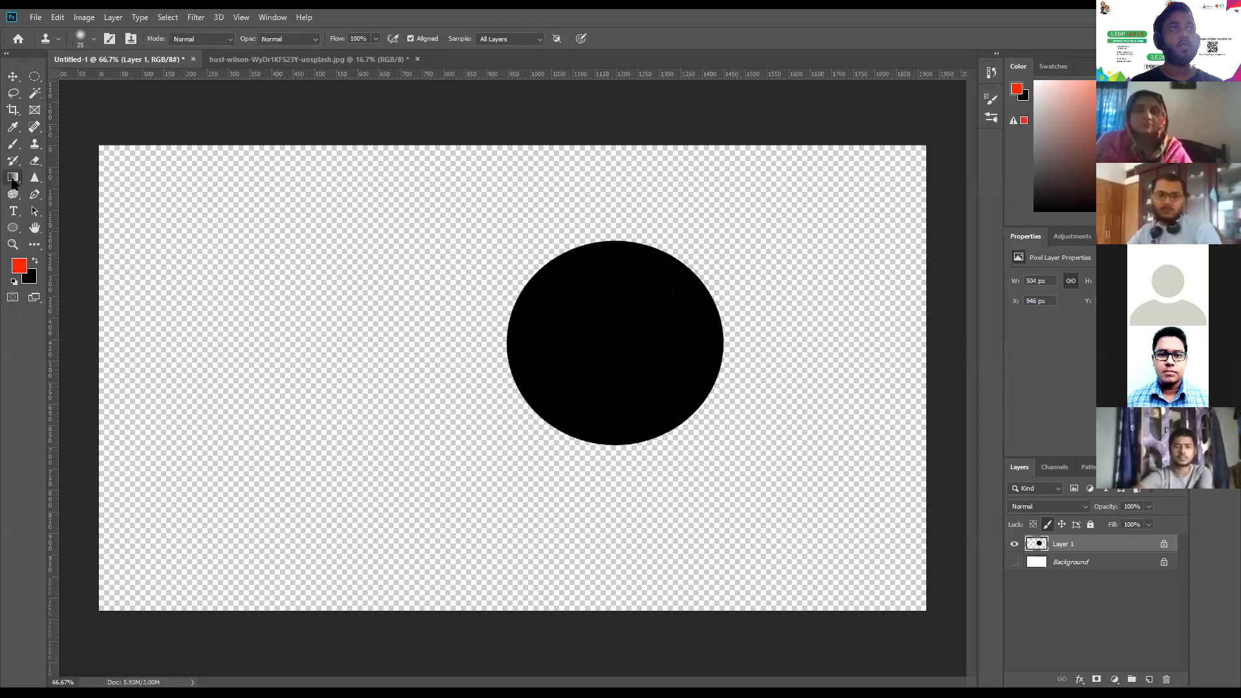
{"action": "key", "text": "g"}
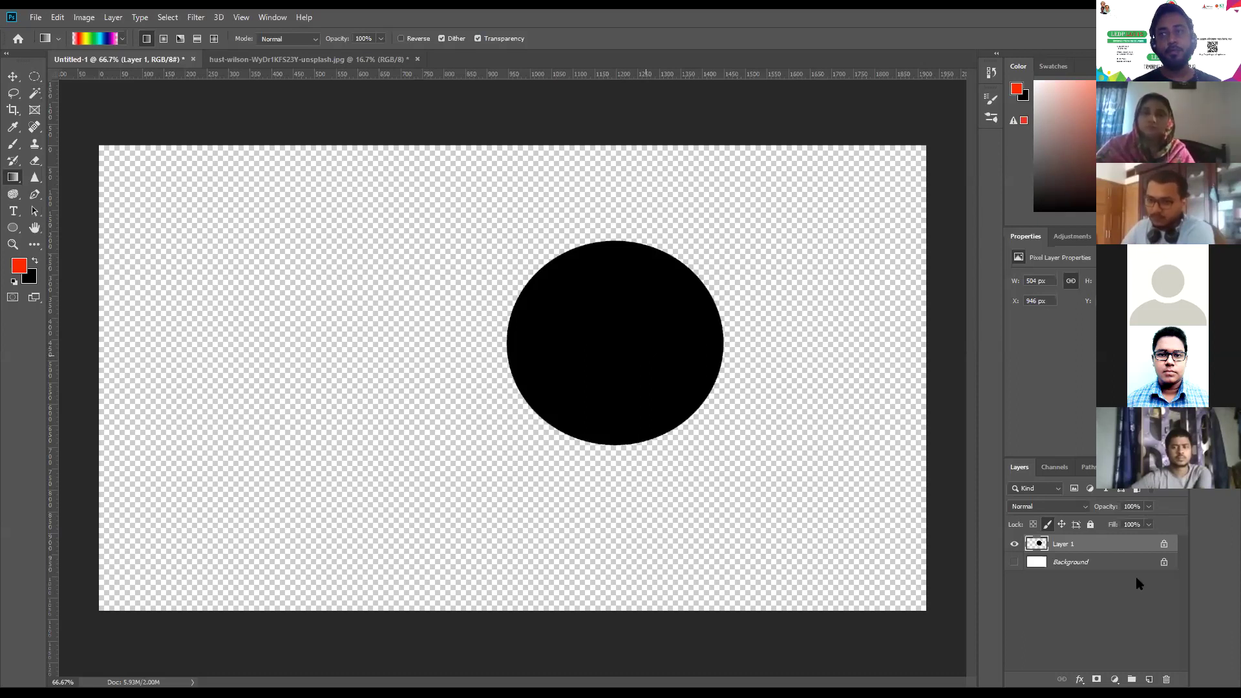
{"action": "left_click", "coordinate": [1164, 545]}
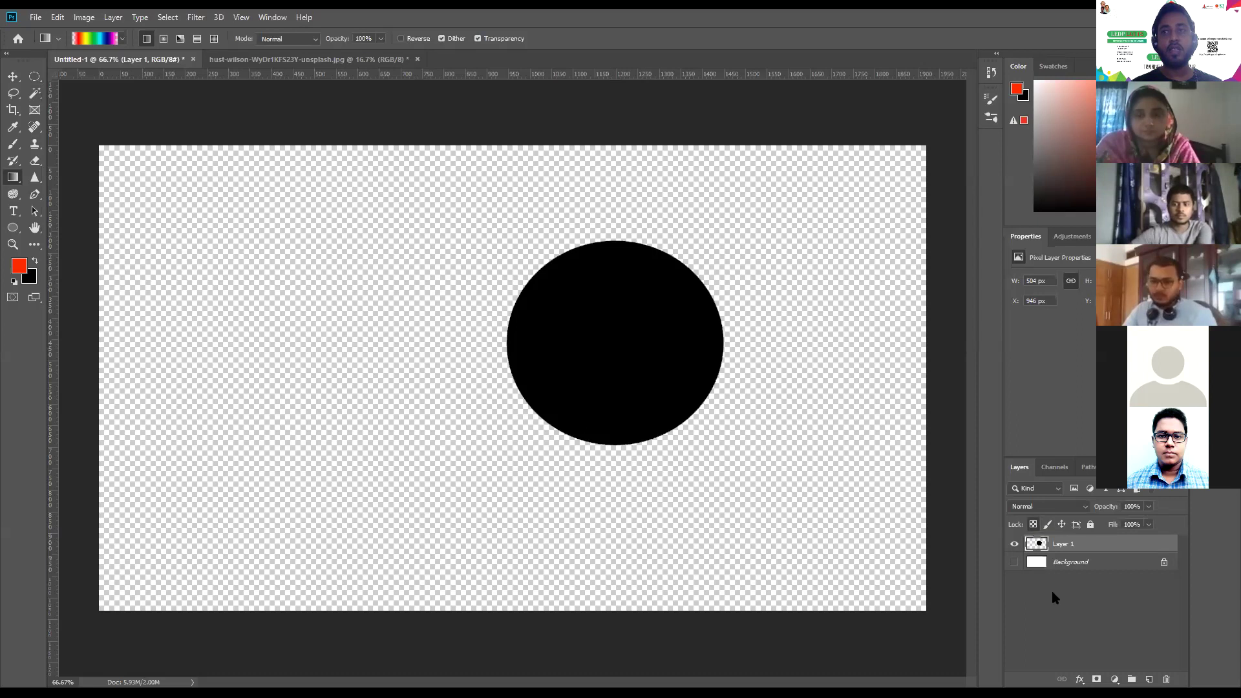
Lock Layer 1's transparent pixels and move the black circle to about X 750 px
{"action": "left_click", "coordinate": [1032, 524]}
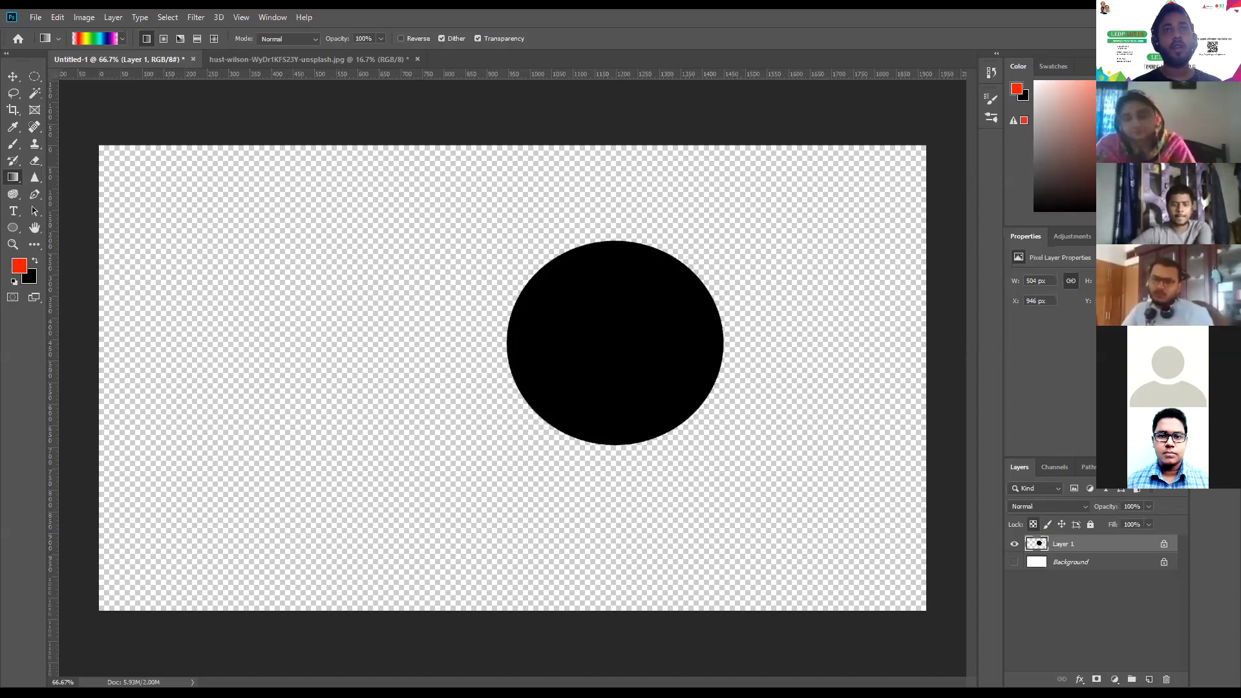
{"action": "left_click", "coordinate": [13, 76]}
{"action": "left_click_drag", "start_coordinate": [614, 313], "coordinate": [652, 425]}
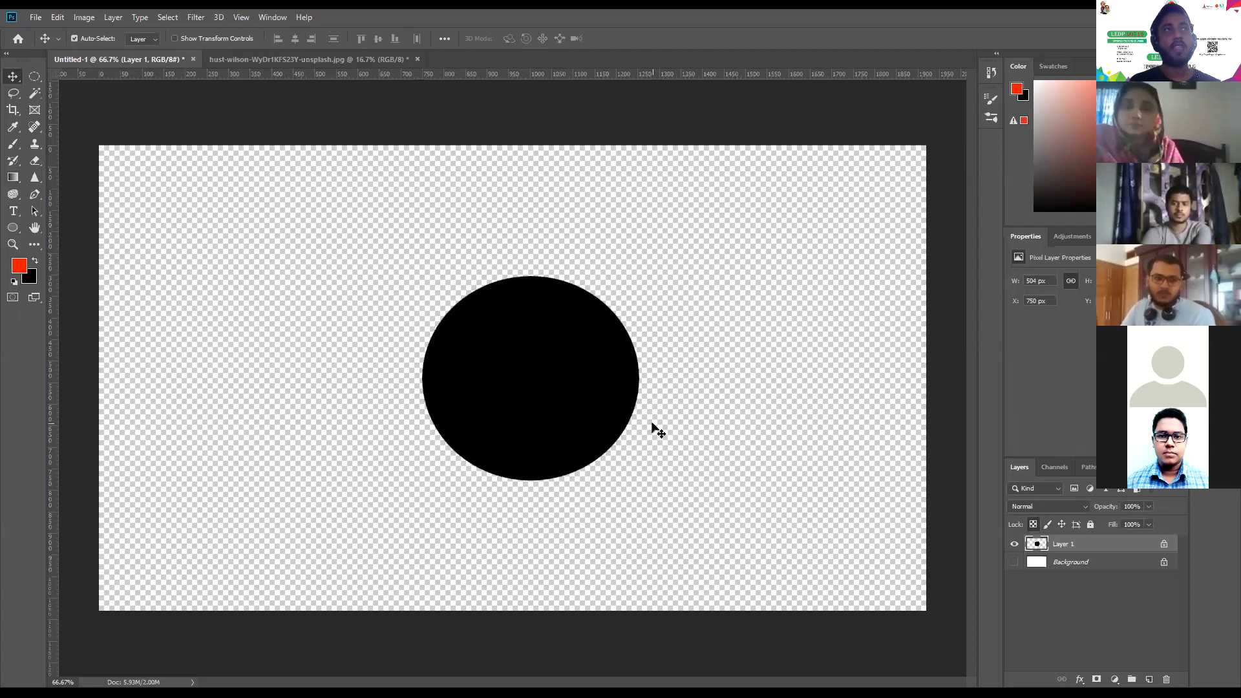
Make an elliptical selection in the empty area beside the circle, choose the Brush tool, and deselect
{"action": "left_click", "coordinate": [34, 80]}
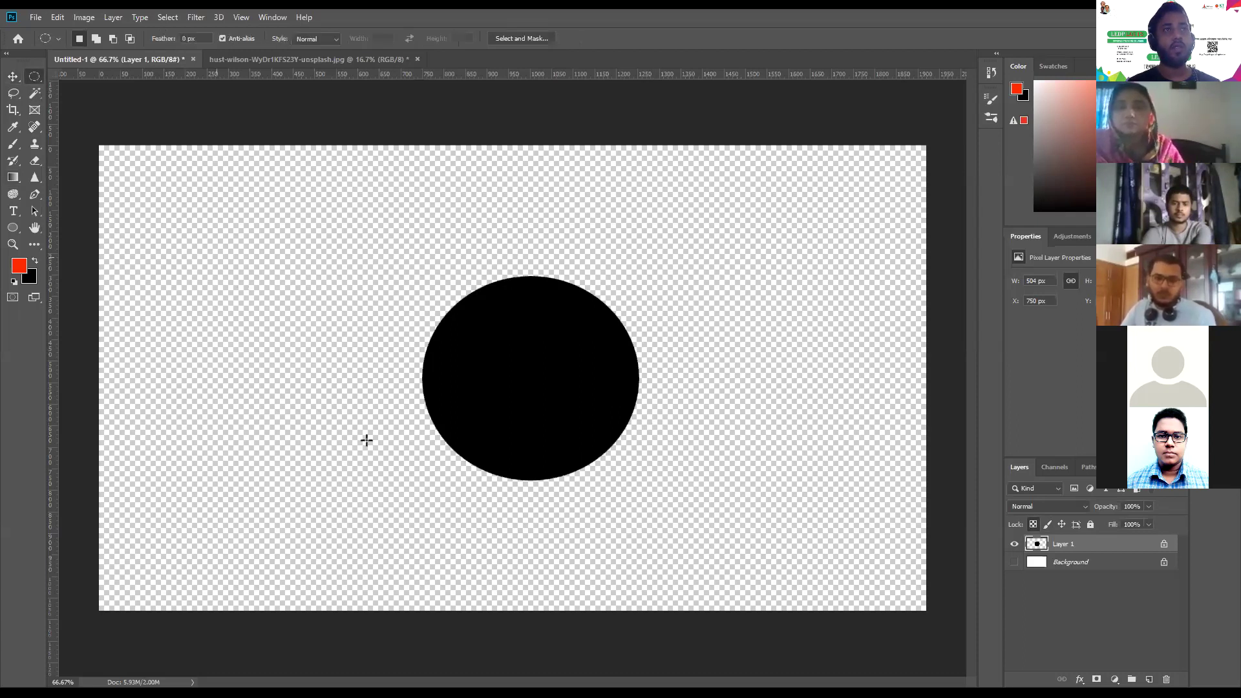
{"action": "left_click_drag", "start_coordinate": [384, 450], "coordinate": [316, 471]}
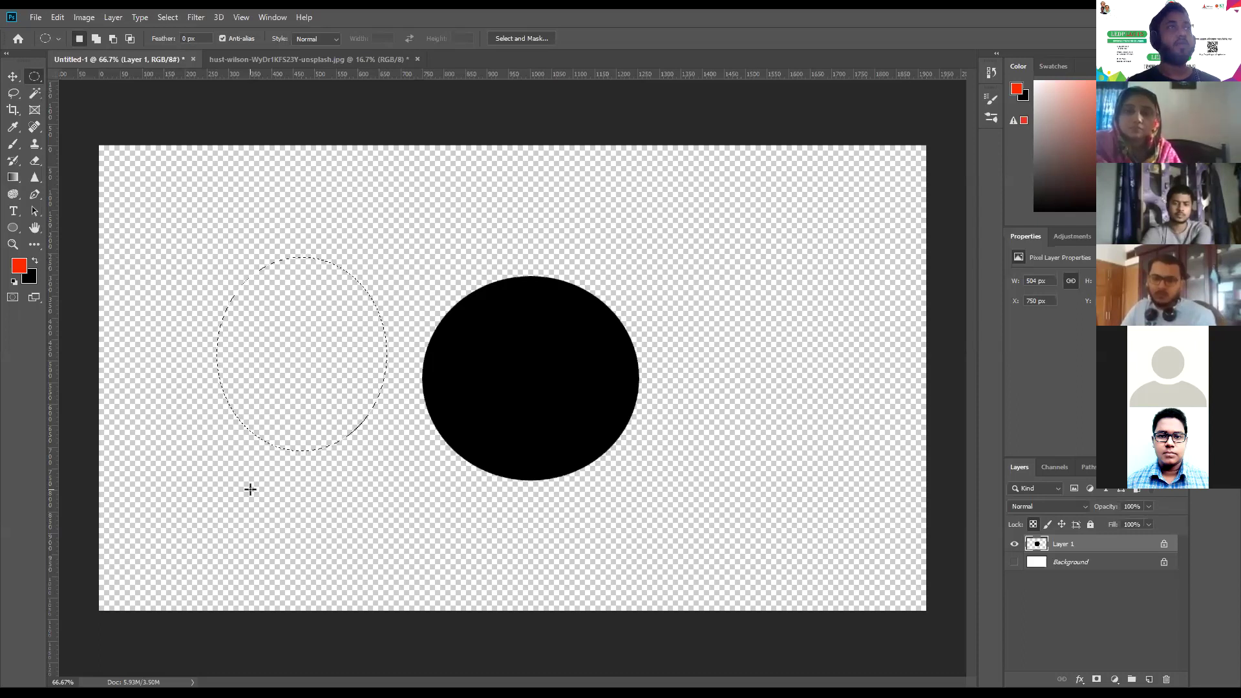
{"action": "left_click", "coordinate": [12, 143]}
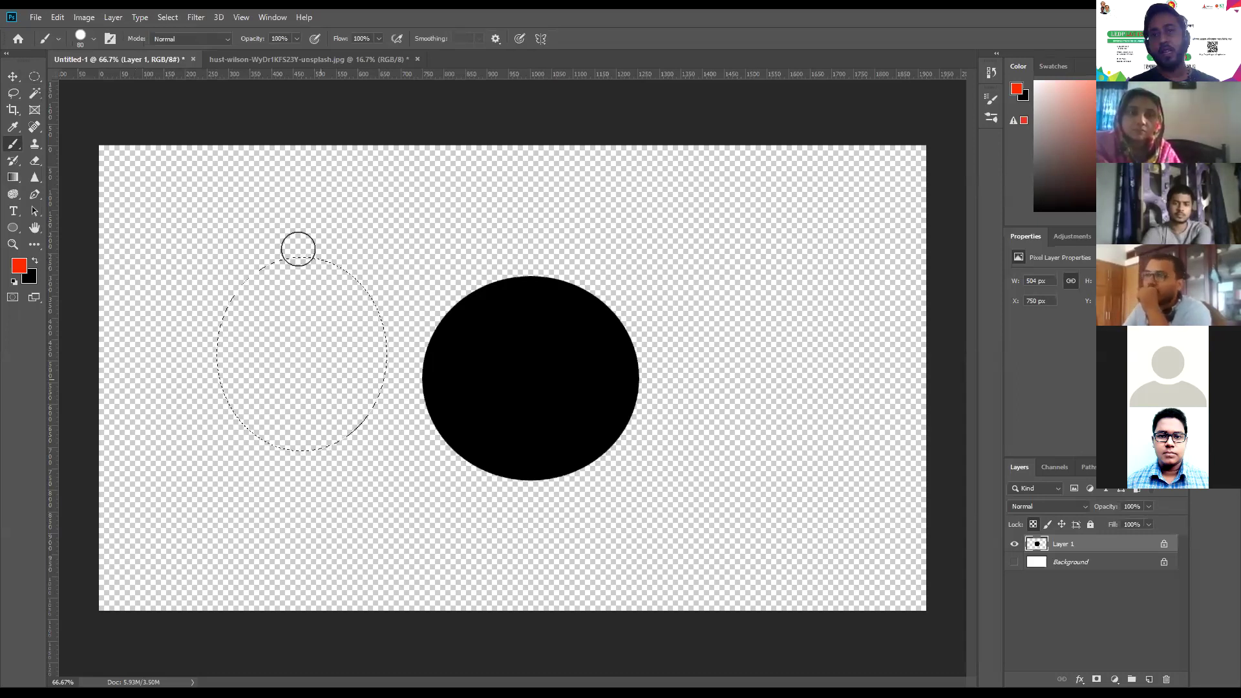
{"action": "key", "text": "ctrl+d"}
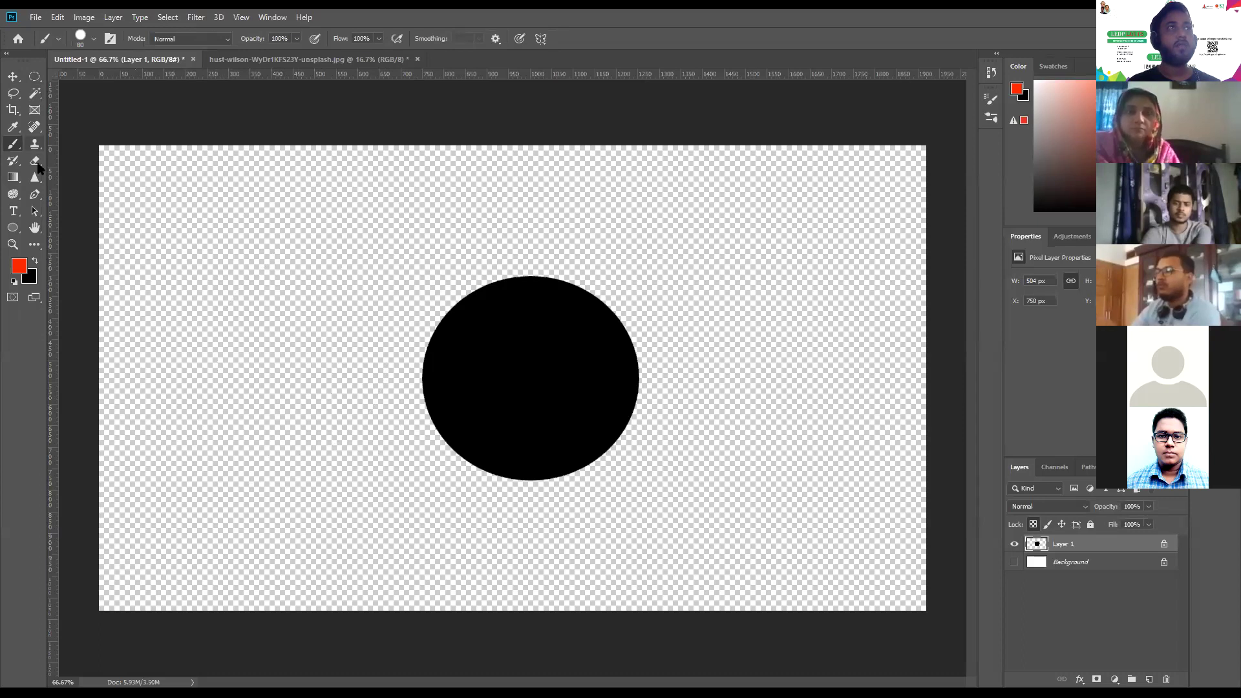
Remove Layer 1's transparency lock, paint a hard-edged red stroke over the circle's upper edge with a 175 px brush, and undo it
{"action": "key", "text": "e"}
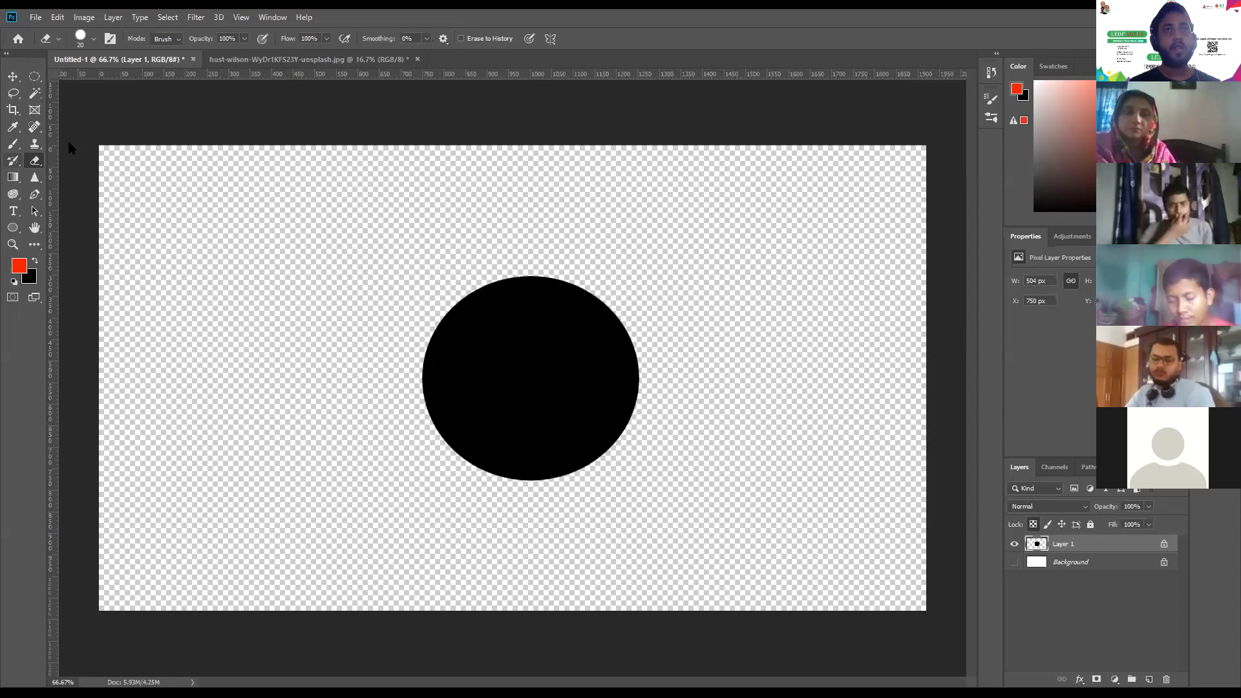
{"action": "key", "text": "b"}
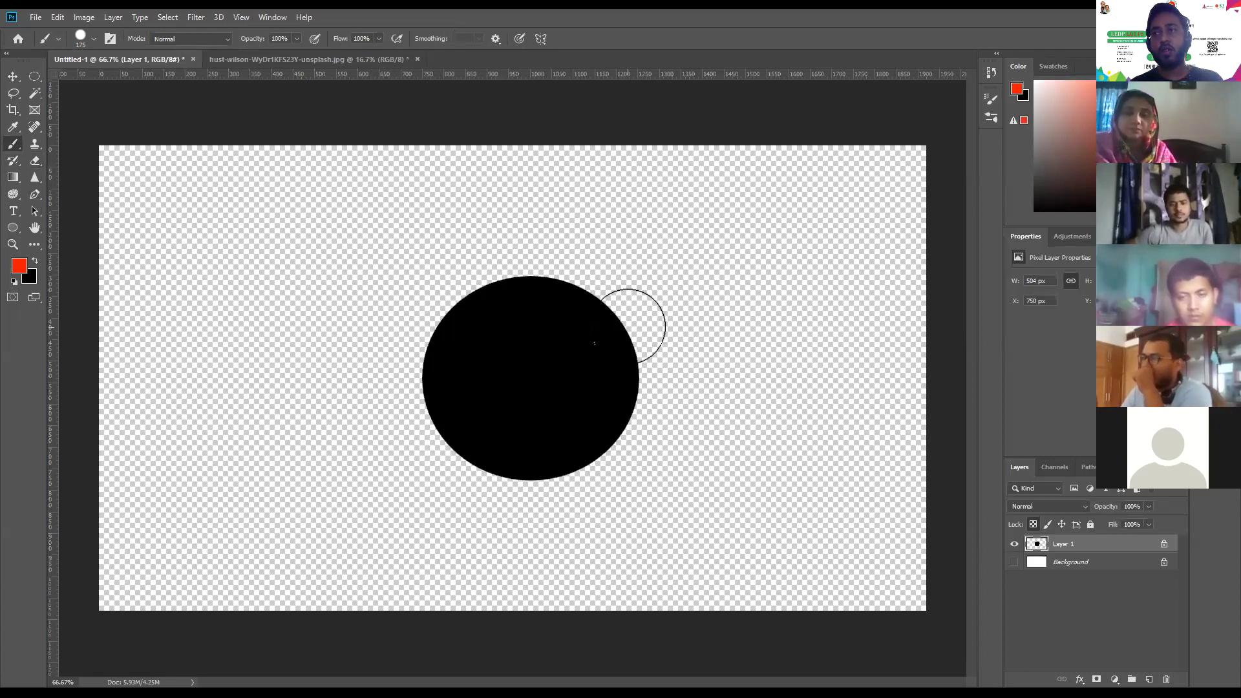
{"action": "left_click", "coordinate": [1164, 544]}
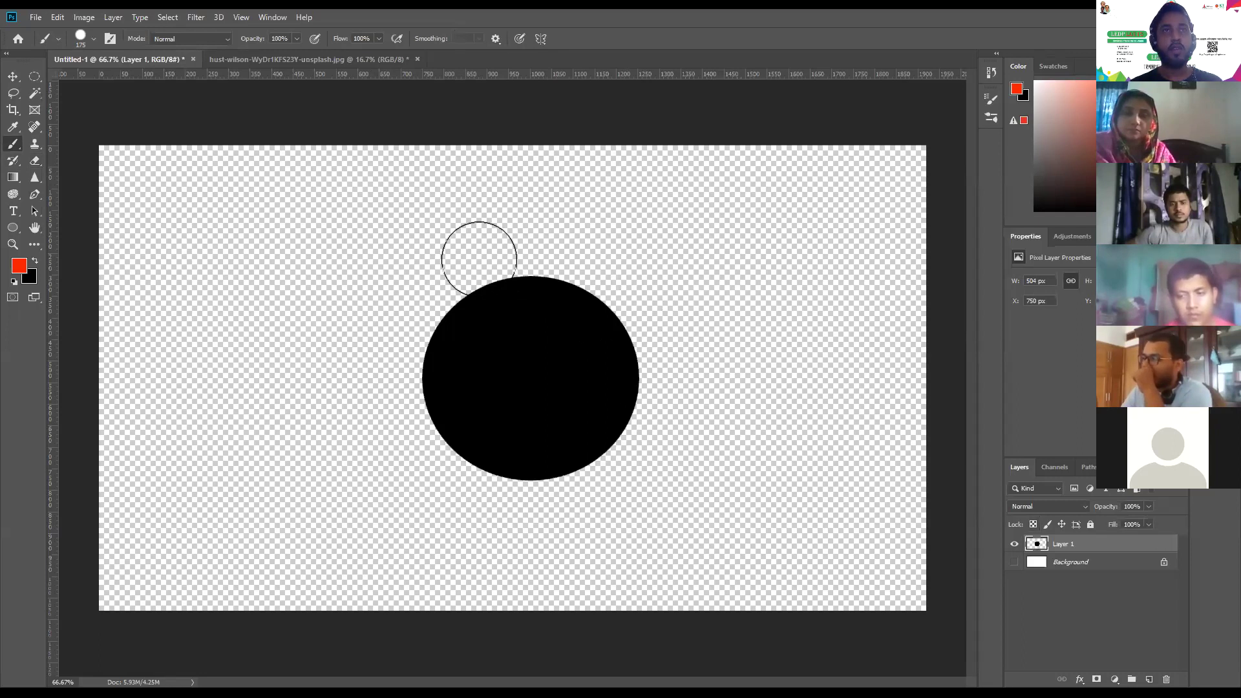
{"action": "left_click_drag", "start_coordinate": [515, 260], "coordinate": [517, 263]}
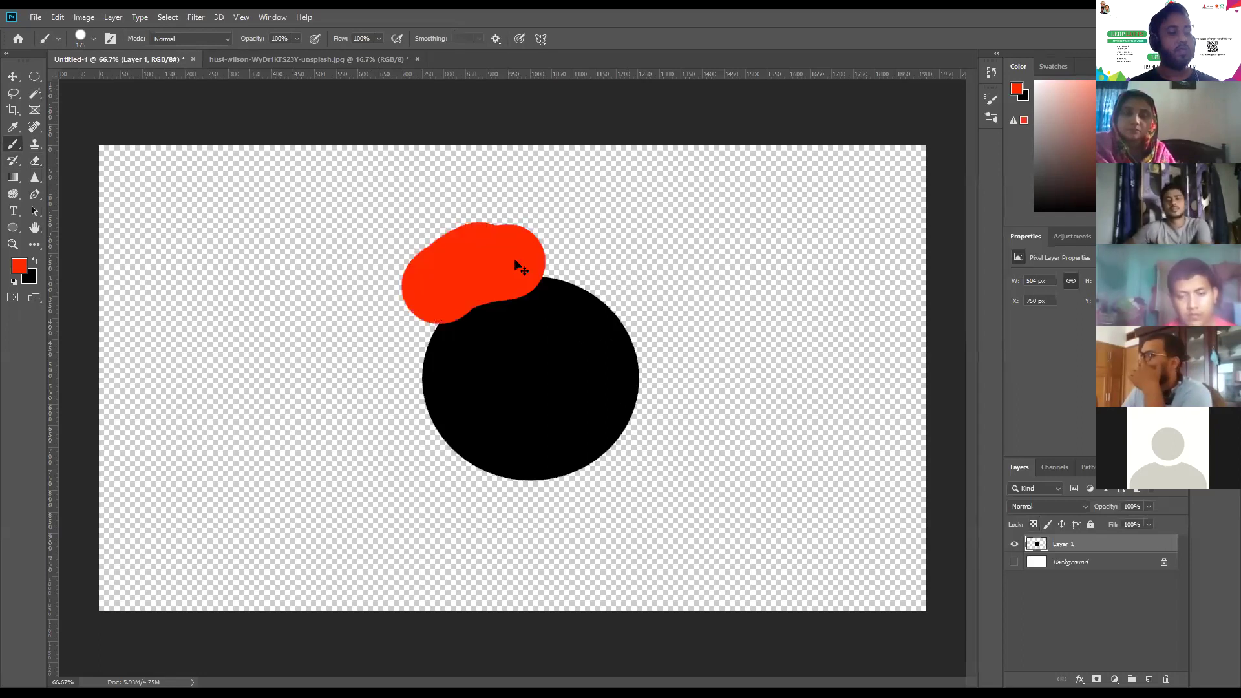
{"action": "key", "text": "ctrl+z"}
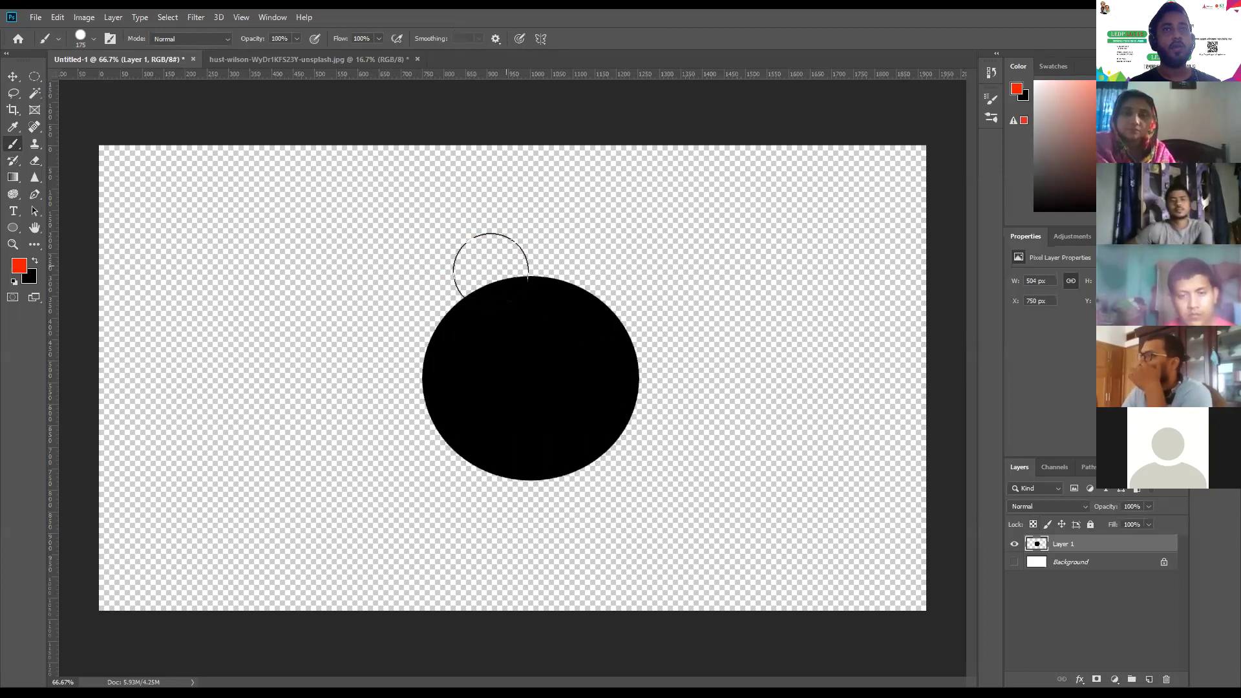
Set the 175 px brush's hardness to 0%, try soft red strokes over the circle's upper part, and undo them
{"action": "right_click", "coordinate": [639, 331]}
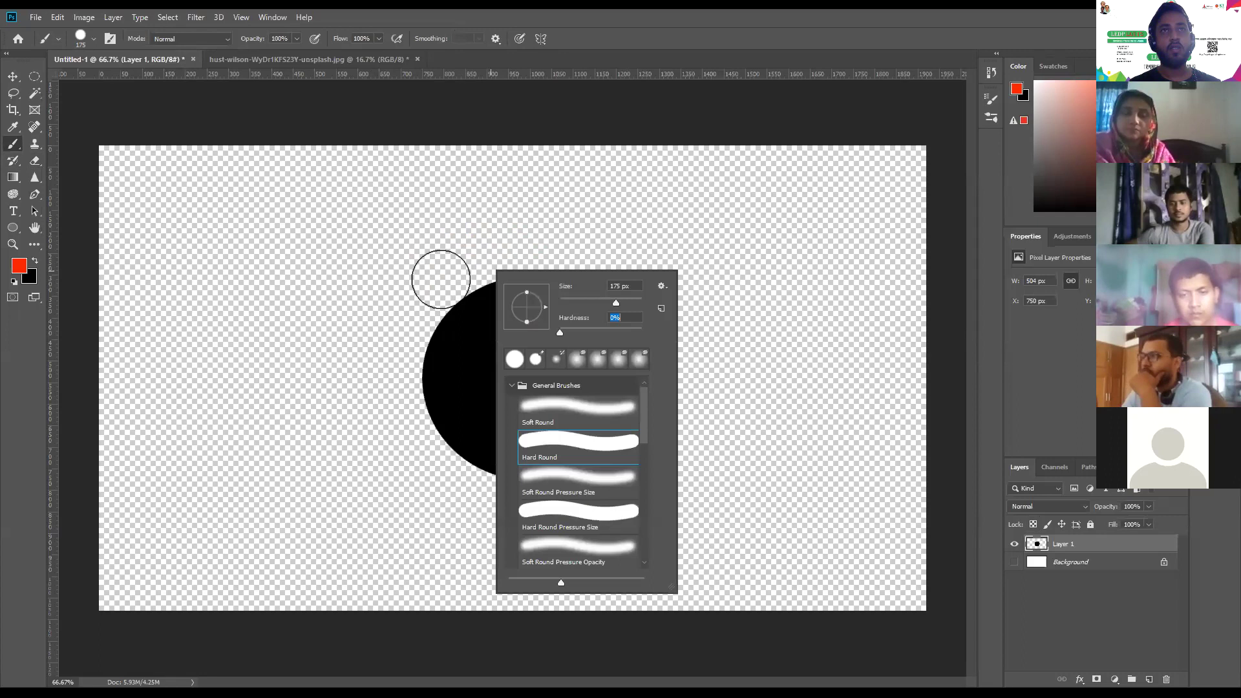
{"action": "left_click_drag", "start_coordinate": [402, 300], "coordinate": [653, 341]}
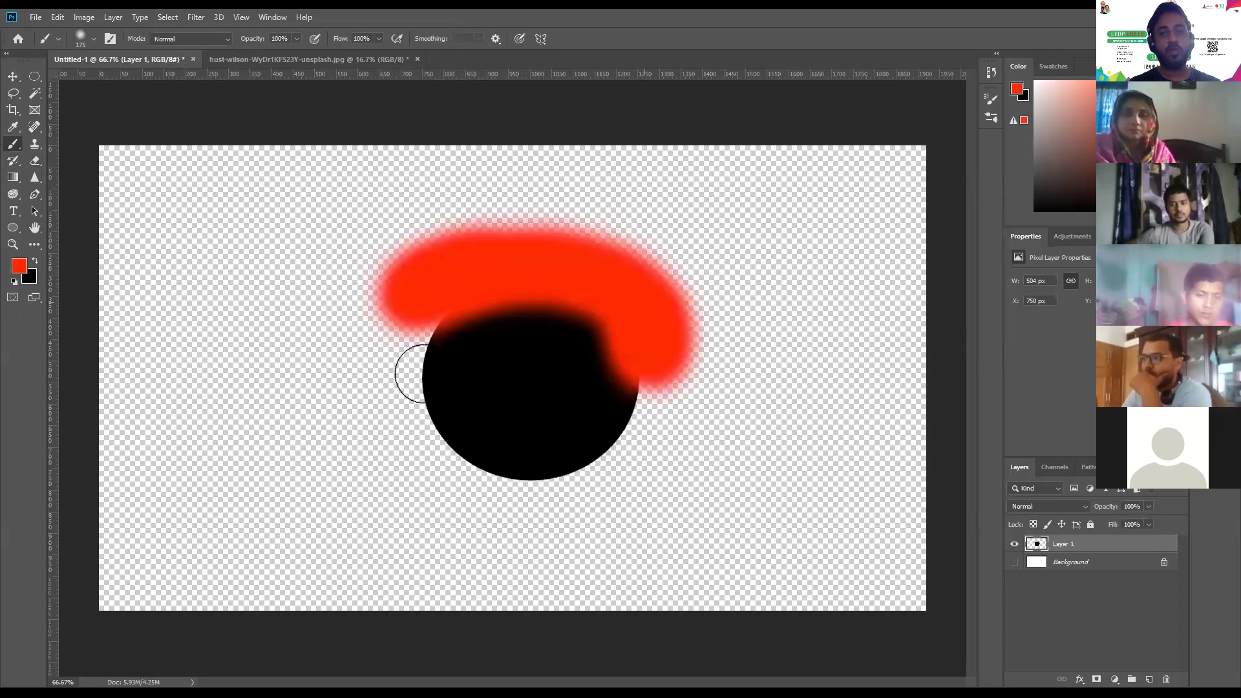
{"action": "left_click_drag", "start_coordinate": [410, 368], "coordinate": [421, 368]}
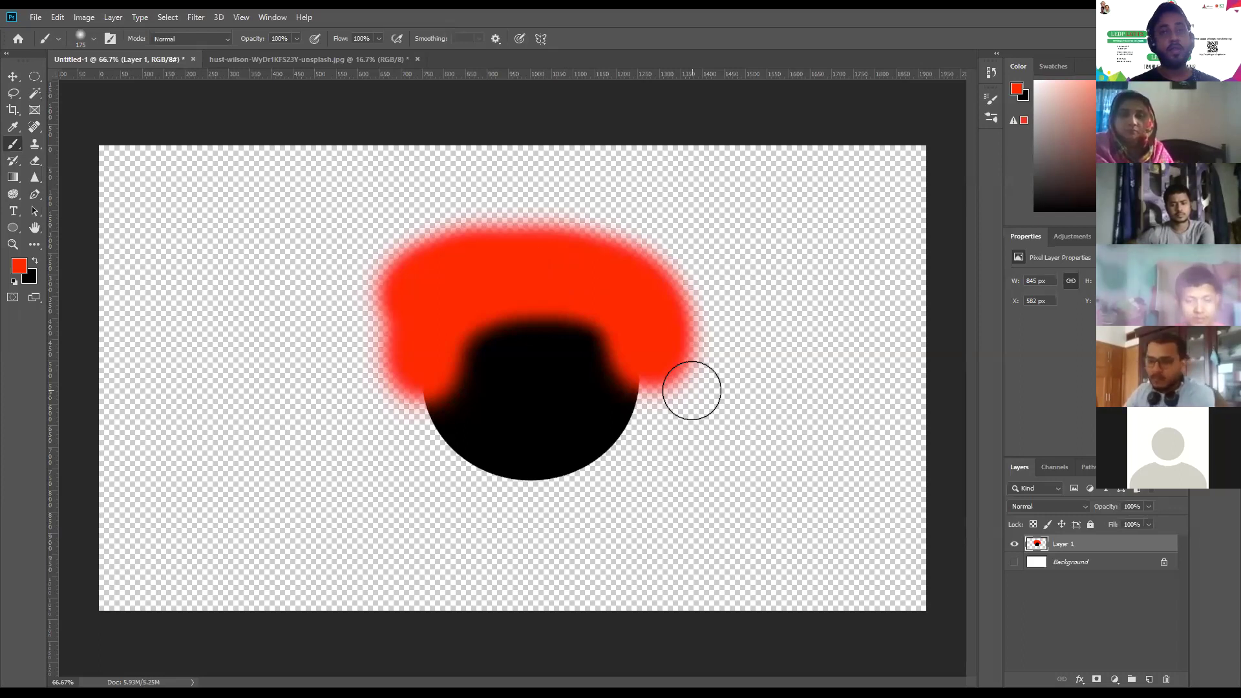
{"action": "key", "text": "ctrl+z"}
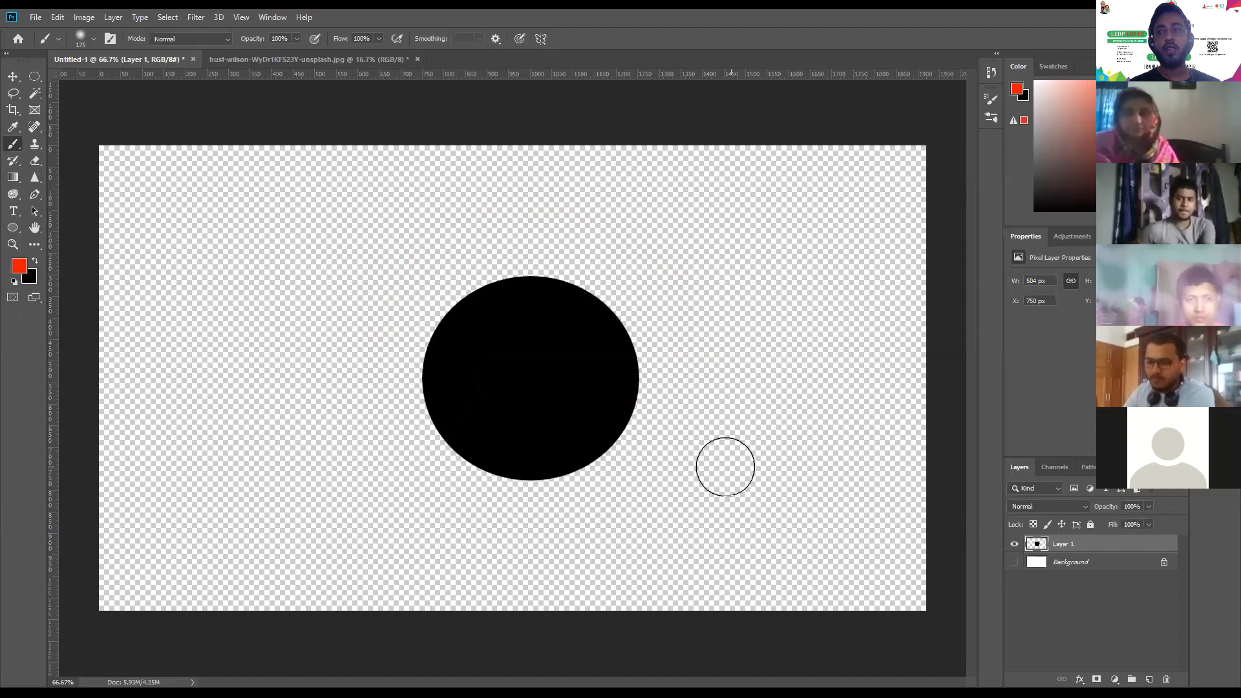
Lock Layer 1's transparent pixels and paint soft red along the circle's upper and upper-right edge
{"action": "left_click", "coordinate": [1031, 525]}
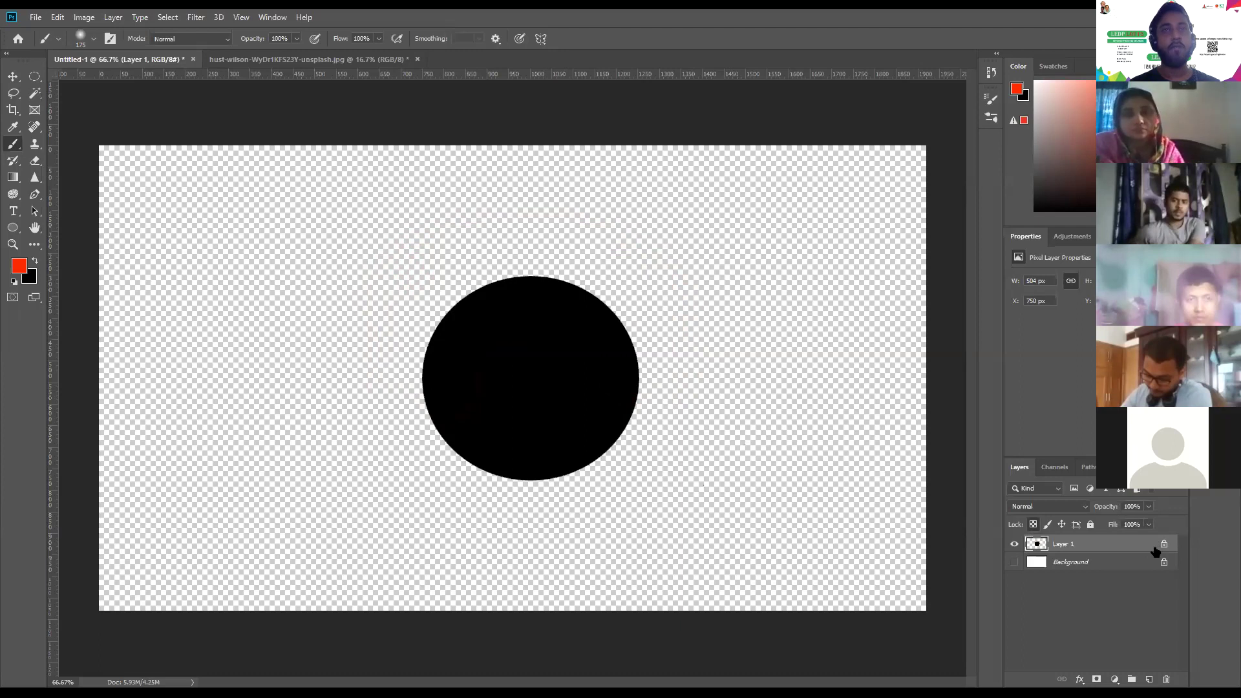
{"action": "mouse_move", "coordinate": [443, 282]}
{"action": "left_mouse_down"}
{"action": "mouse_move", "coordinate": [561, 281]}
{"action": "mouse_move", "coordinate": [647, 320]}
{"action": "mouse_move", "coordinate": [679, 423]}
{"action": "mouse_move", "coordinate": [667, 496]}
{"action": "left_mouse_up"}
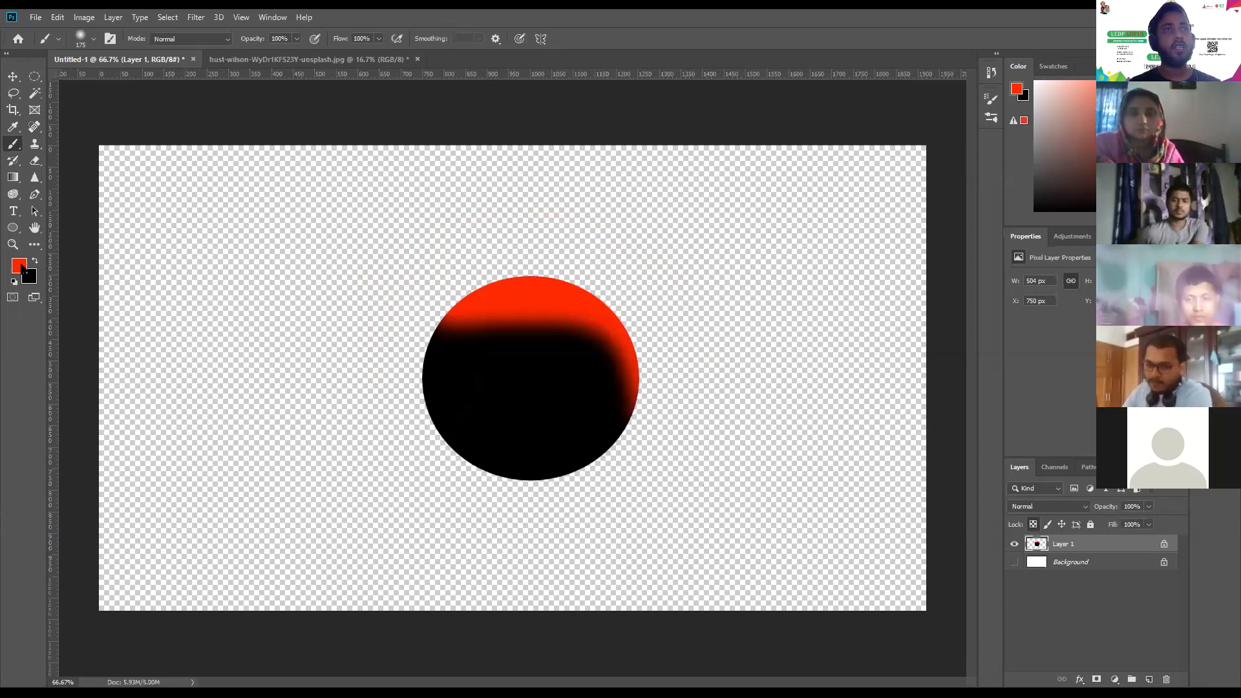
Set the foreground color to blue 001eff and paint along the circle's left, lower and lower-right edge
{"action": "left_click", "coordinate": [18, 265]}
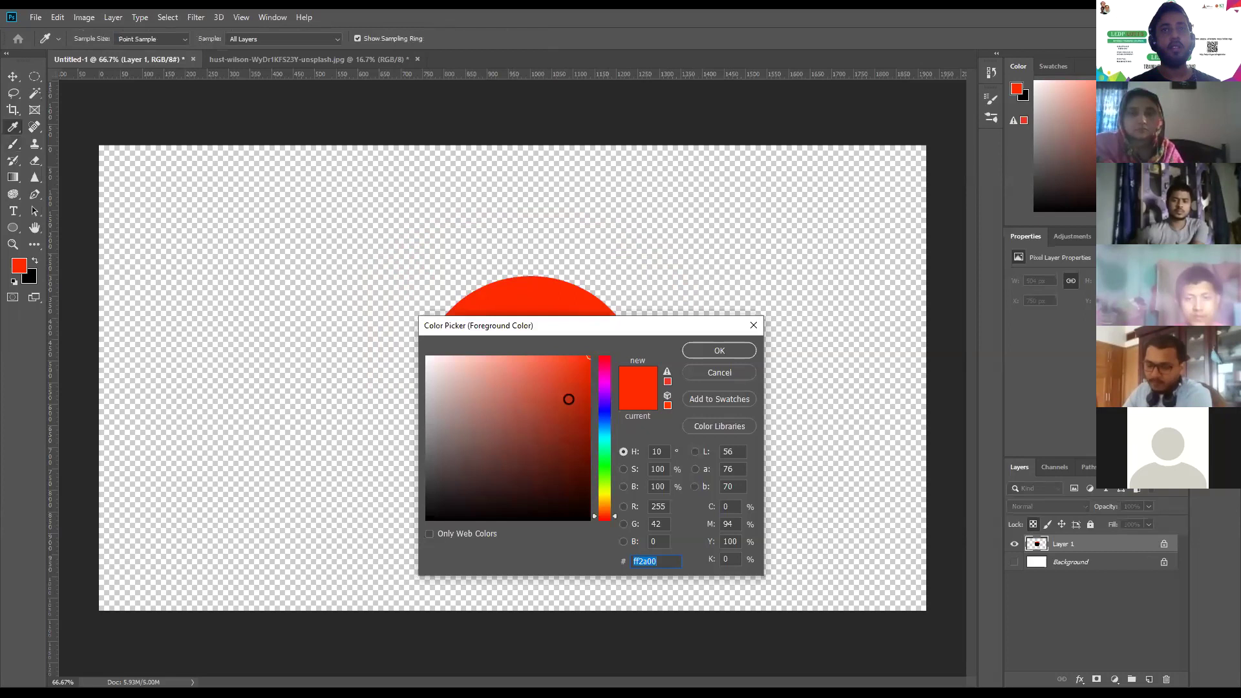
{"action": "left_click", "coordinate": [603, 414]}
{"action": "left_click", "coordinate": [588, 356]}
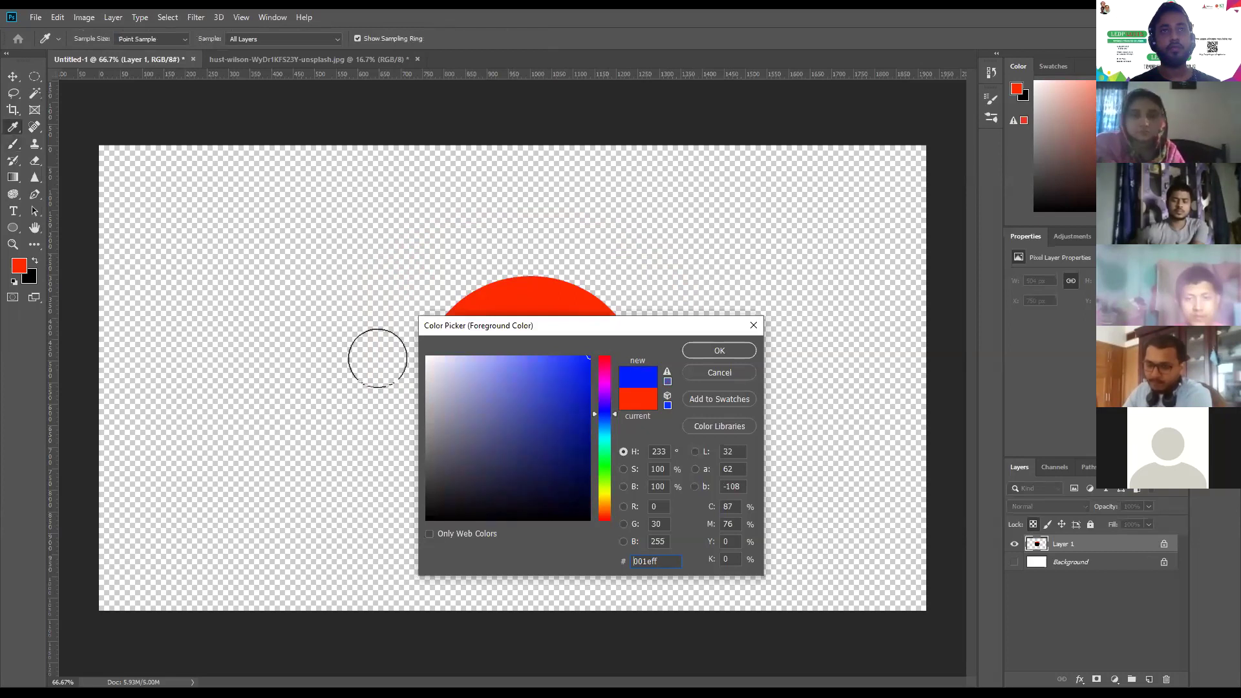
{"action": "key", "text": "Return"}
{"action": "left_click_drag", "start_coordinate": [433, 388], "coordinate": [653, 493]}
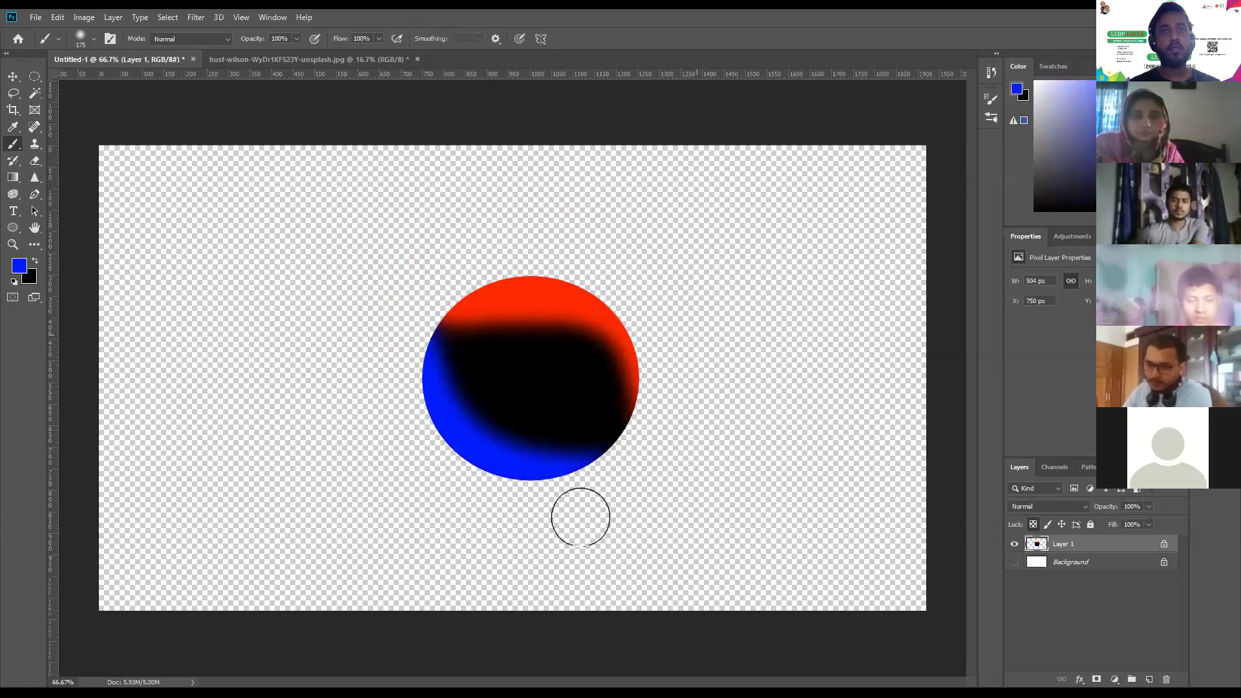
{"action": "left_click_drag", "start_coordinate": [653, 388], "coordinate": [679, 366]}
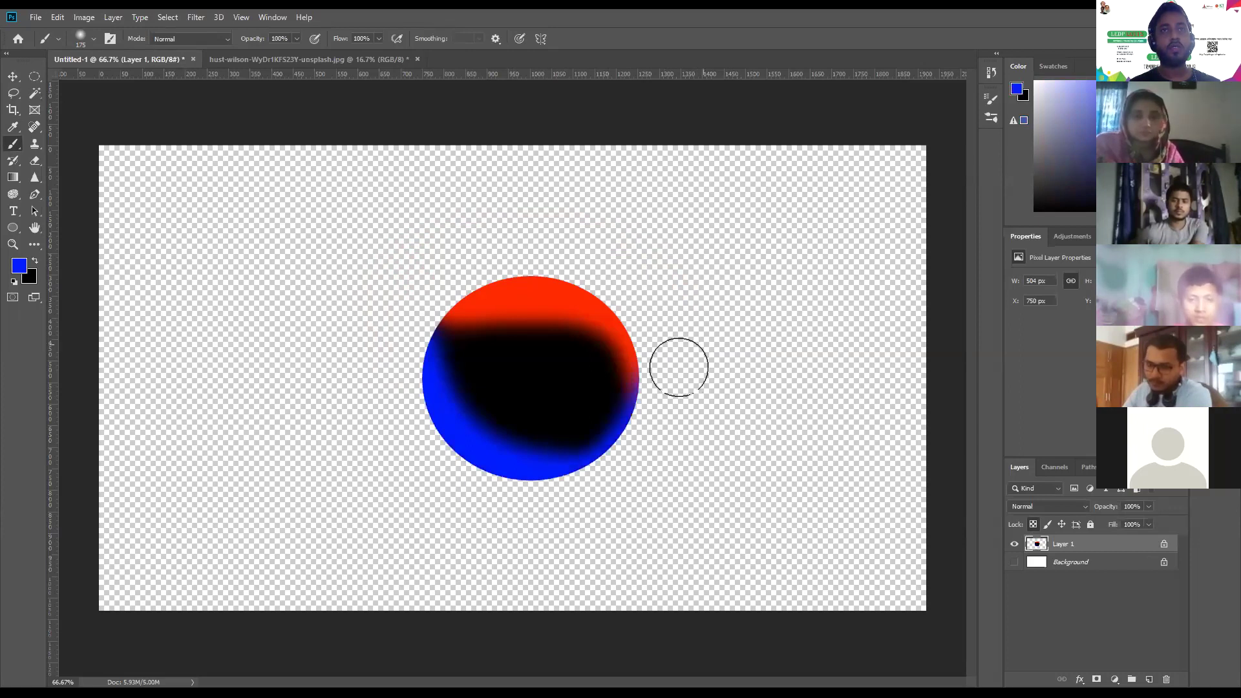
Set the foreground color to green 52f800 and paint over the black center of the circle
{"action": "left_click", "coordinate": [19, 266]}
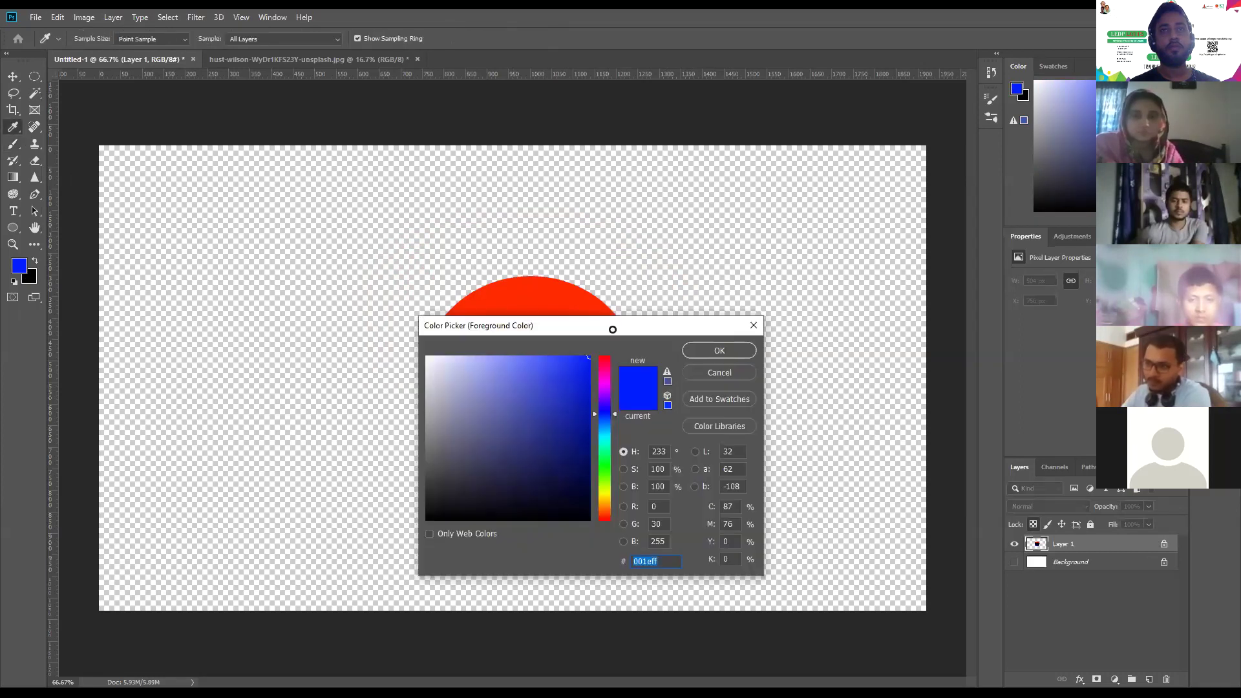
{"action": "type", "text": "52f800"}
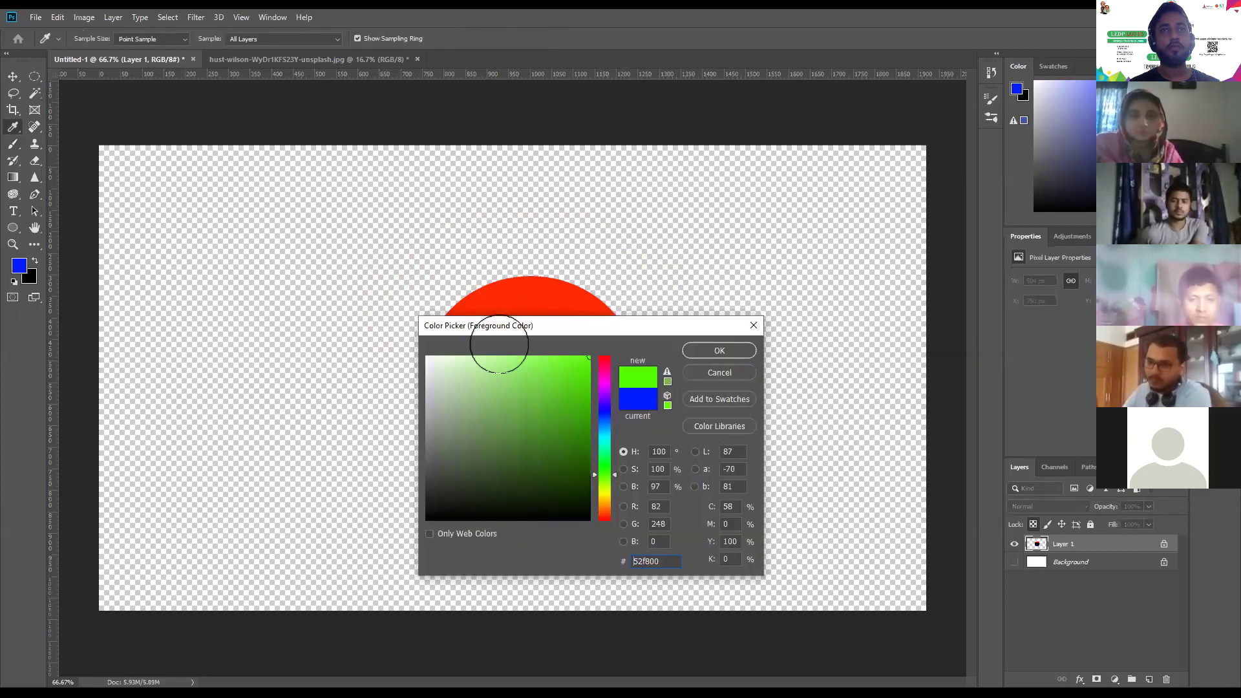
{"action": "key", "text": "Return"}
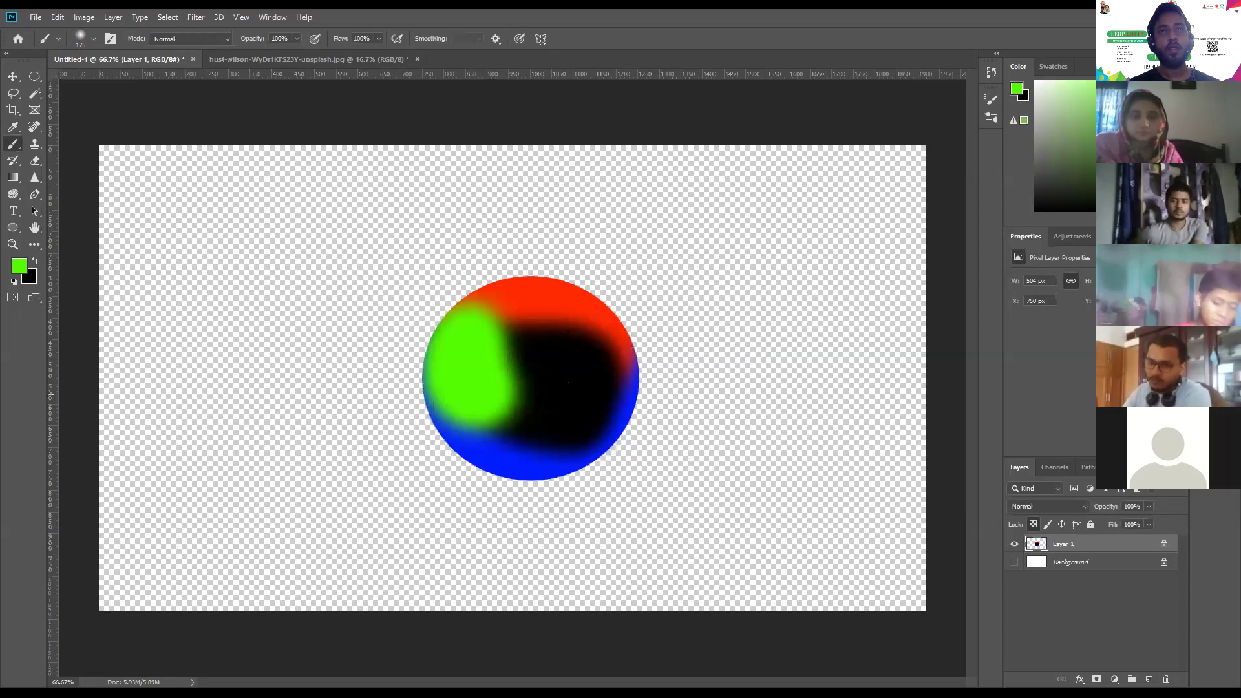
{"action": "mouse_move", "coordinate": [526, 410]}
{"action": "left_mouse_down"}
{"action": "mouse_move", "coordinate": [535, 365]}
{"action": "mouse_move", "coordinate": [554, 346]}
{"action": "mouse_move", "coordinate": [568, 360]}
{"action": "mouse_move", "coordinate": [540, 420]}
{"action": "mouse_move", "coordinate": [588, 362]}
{"action": "left_mouse_up"}
{"action": "key", "text": "ctrl+z"}
{"action": "key", "text": "ctrl+z"}
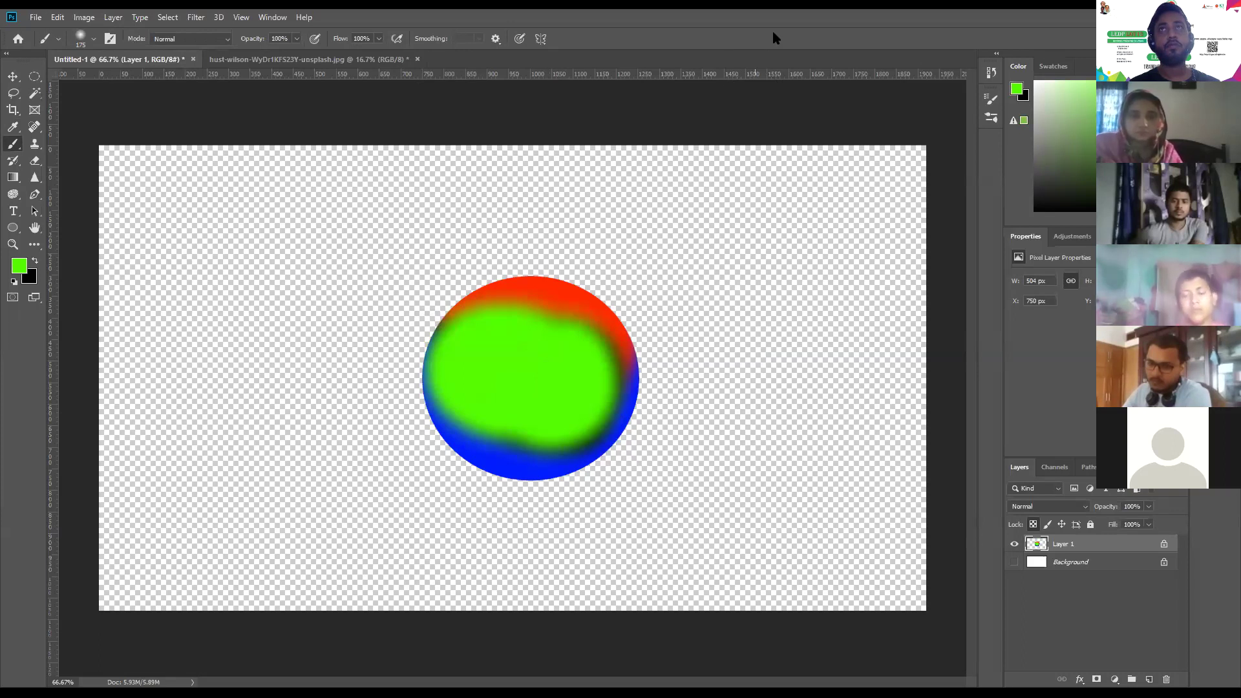
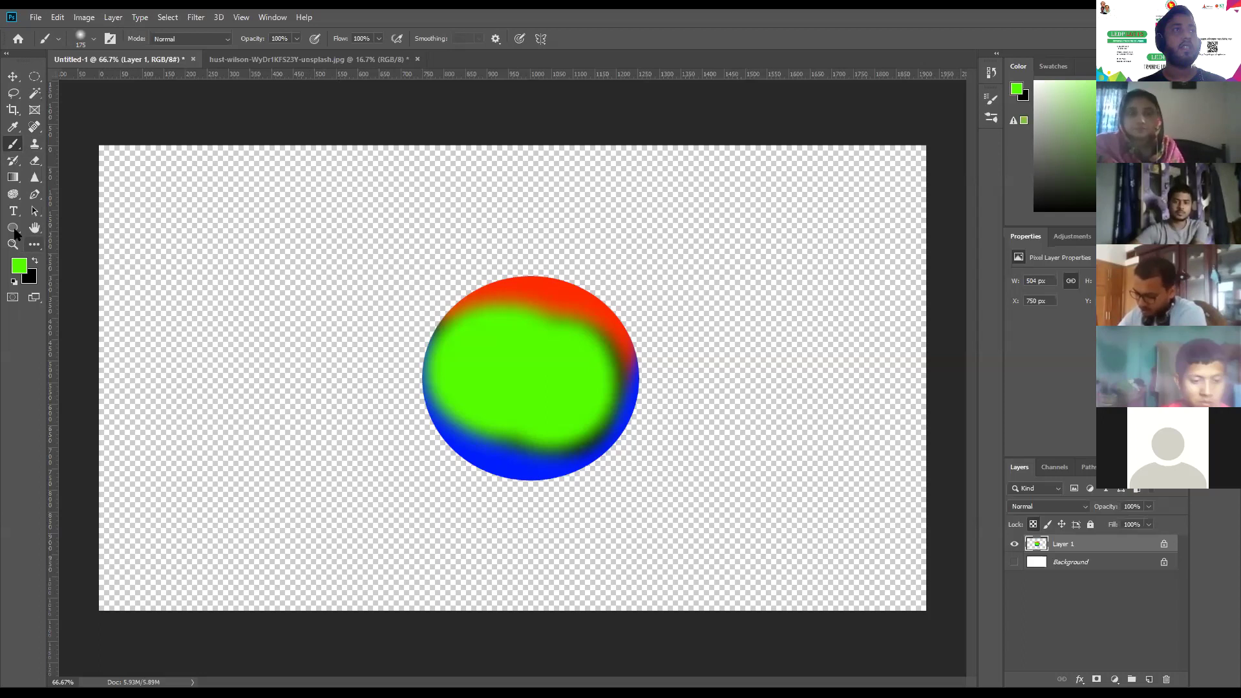
Try a green arrow with the Custom Shape tool, and draw a green blob shape about 619 by 536 px beside the circle instead
{"action": "left_click", "coordinate": [14, 230]}
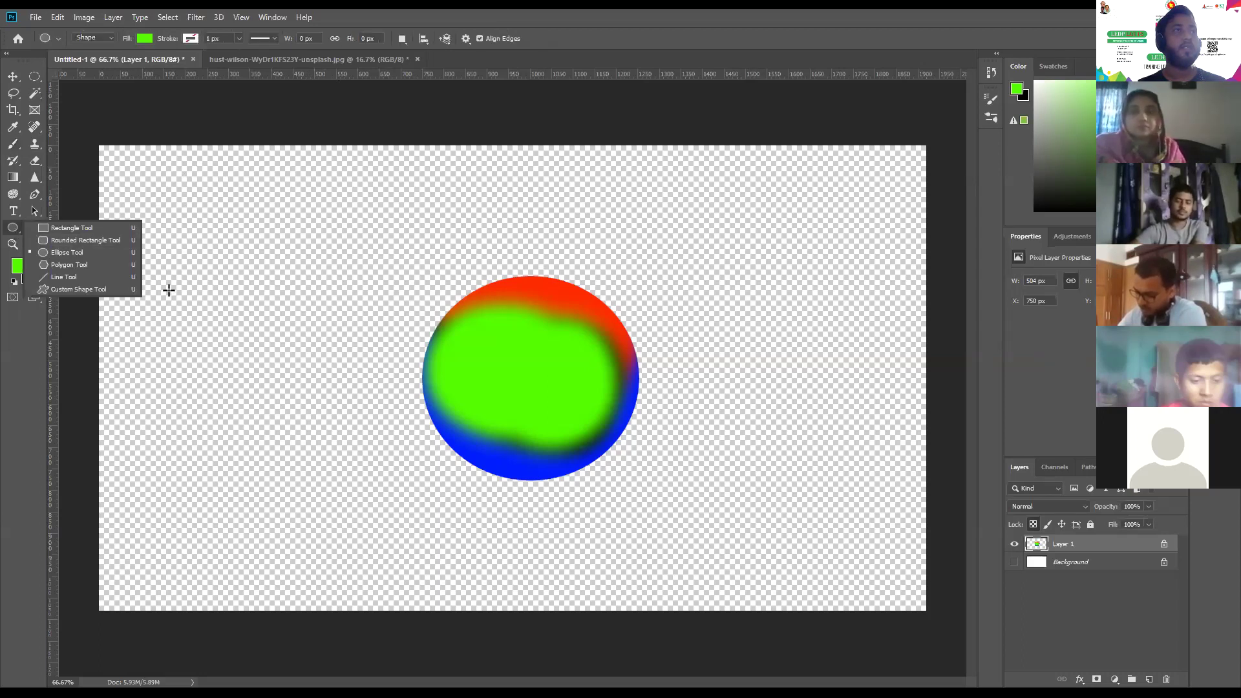
{"action": "left_click", "coordinate": [48, 291]}
{"action": "left_click_drag", "start_coordinate": [243, 252], "coordinate": [301, 318]}
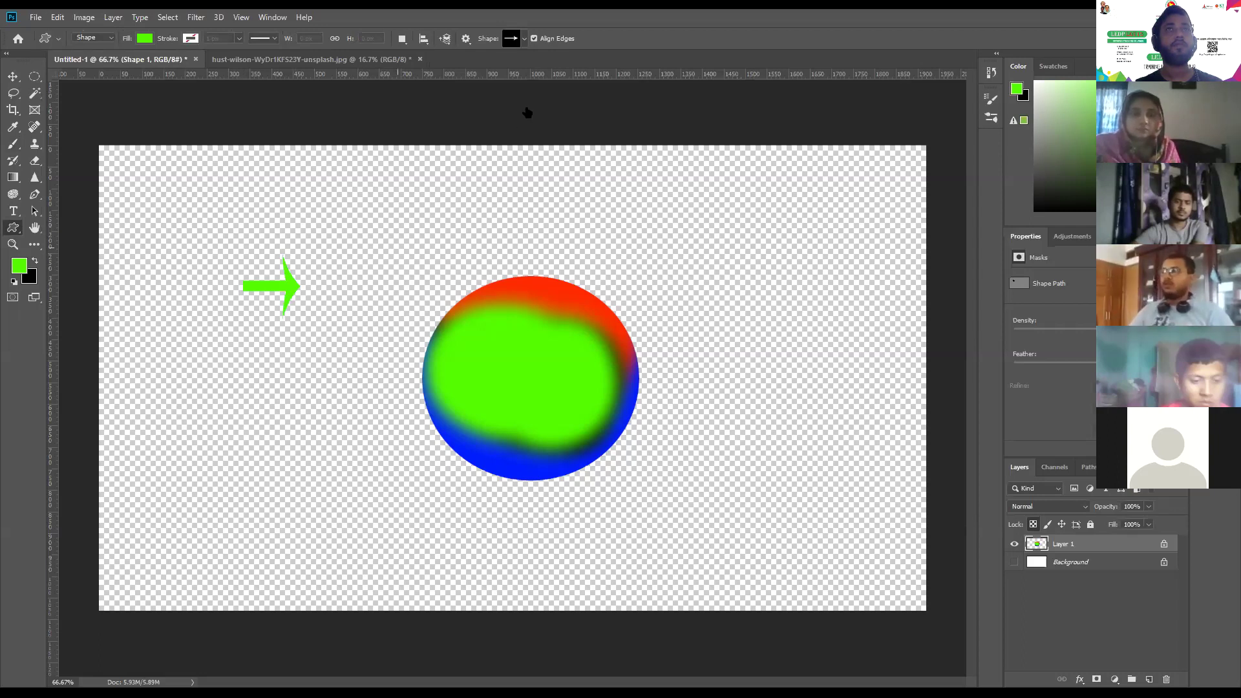
{"action": "left_click", "coordinate": [524, 39]}
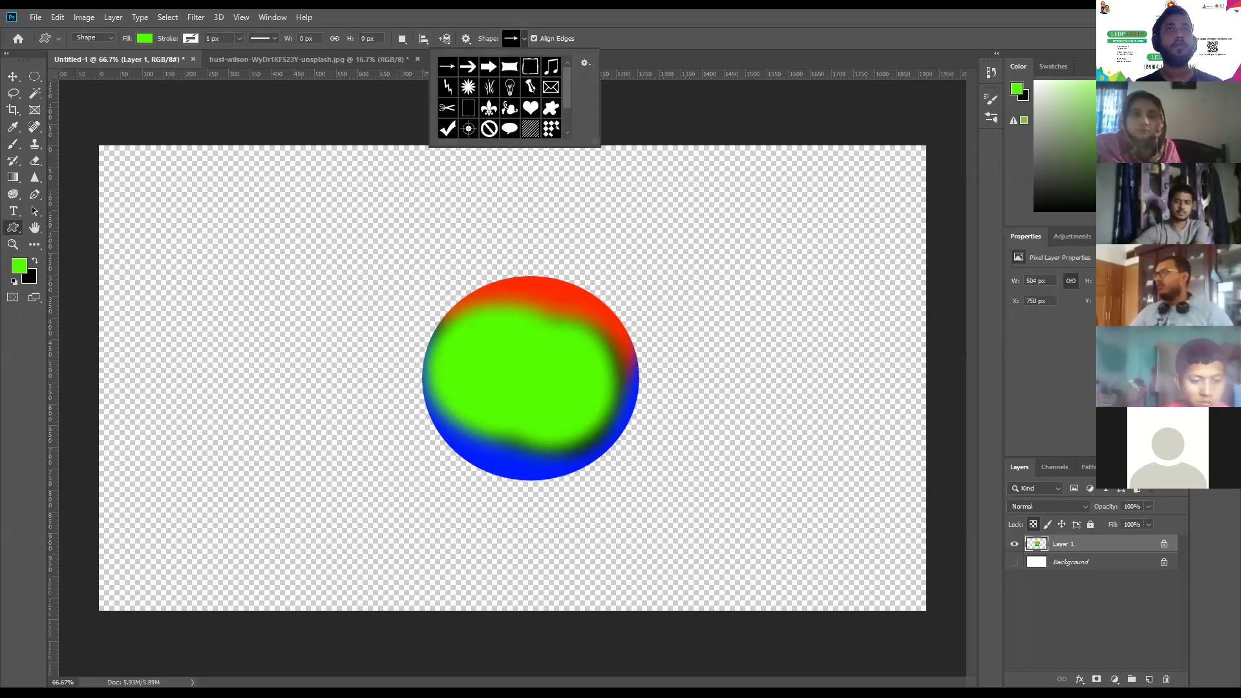
{"action": "left_click_drag", "start_coordinate": [591, 144], "coordinate": [651, 217]}
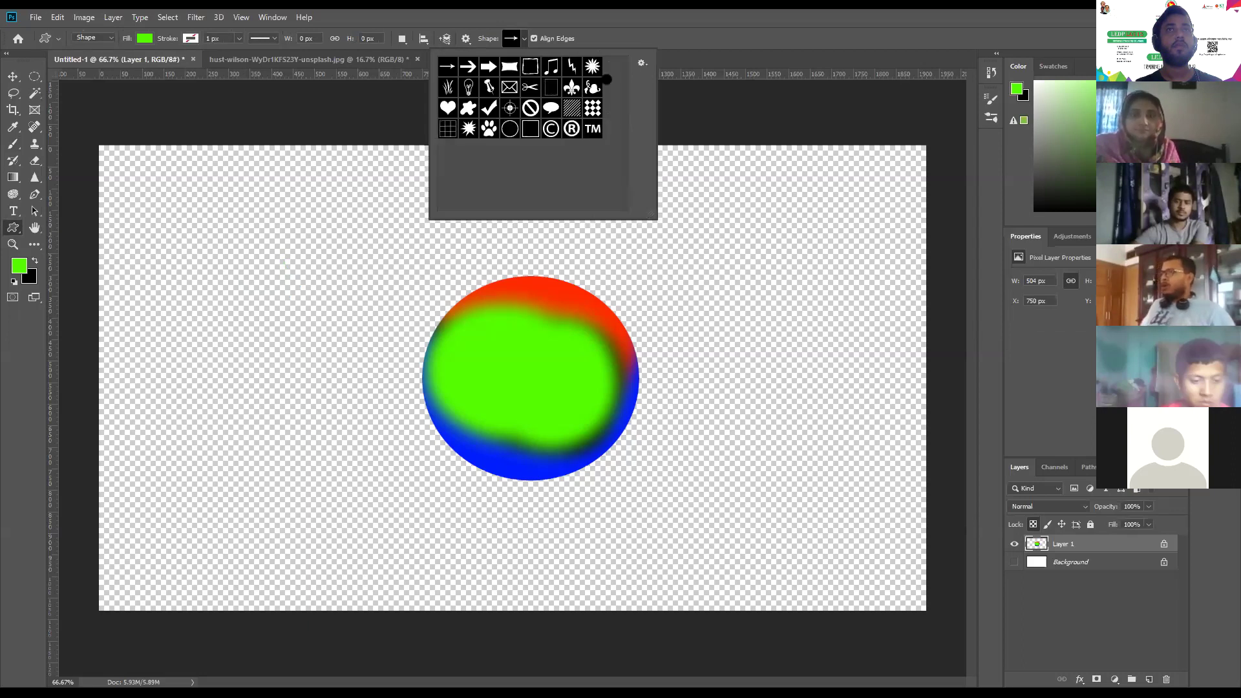
{"action": "left_click", "coordinate": [468, 107]}
{"action": "left_click_drag", "start_coordinate": [268, 309], "coordinate": [407, 432]}
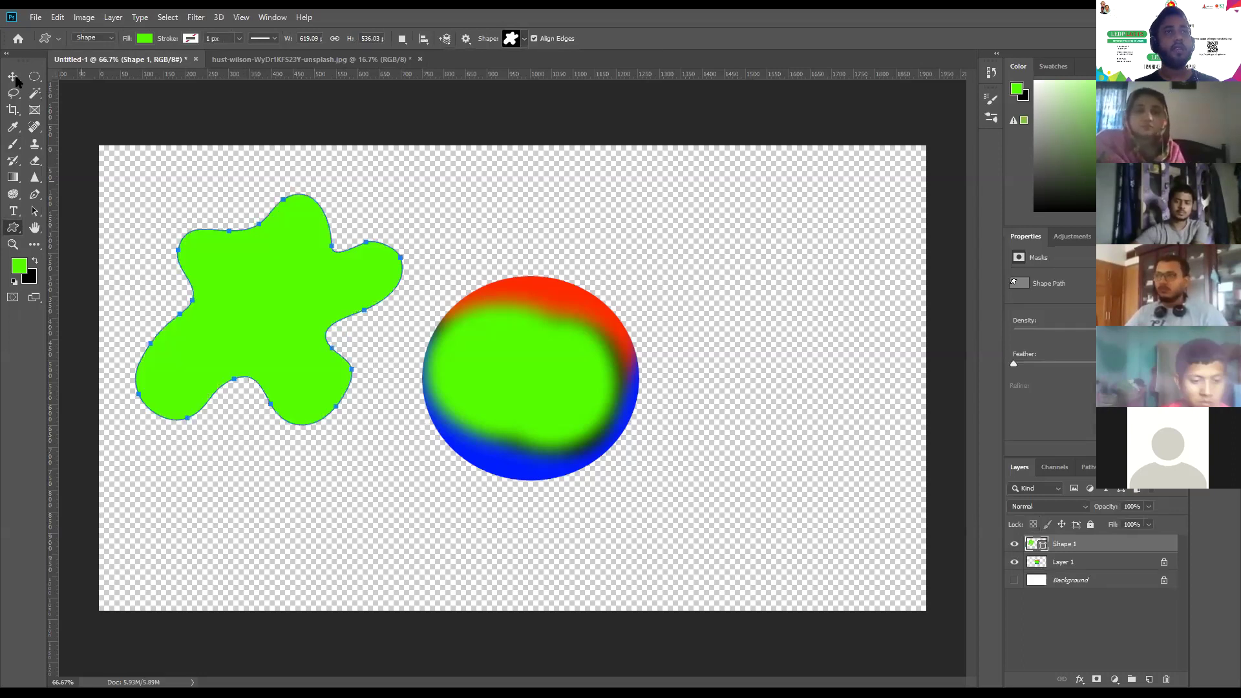
Reposition the green blob slightly and the painted circle to about X 1143 px, and select the Shape 1 layer
{"action": "left_click", "coordinate": [16, 77]}
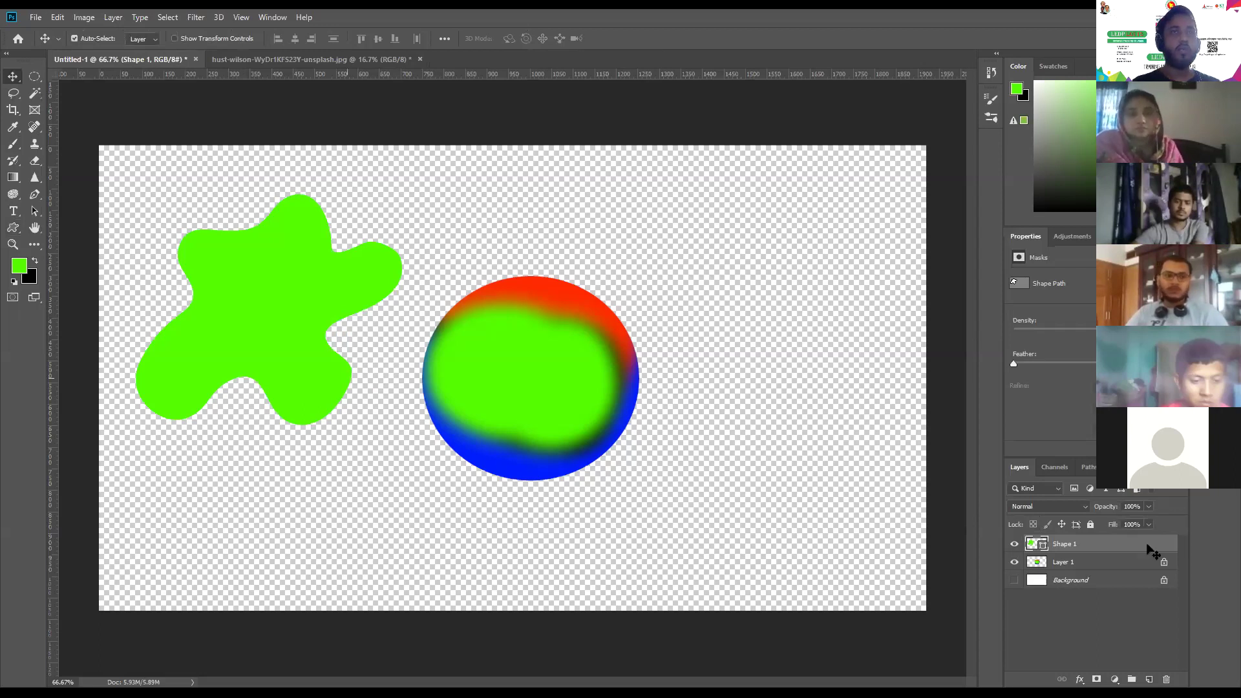
{"action": "key", "text": "ctrl+z"}
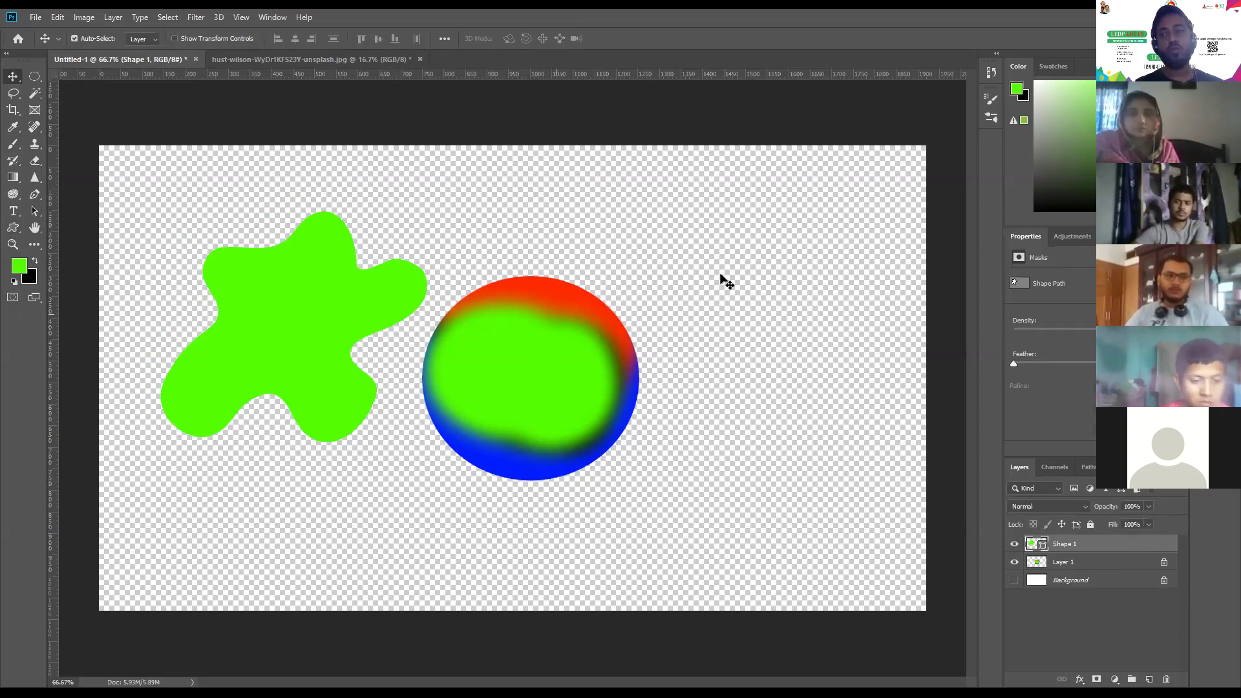
{"action": "left_click_drag", "start_coordinate": [551, 294], "coordinate": [720, 278]}
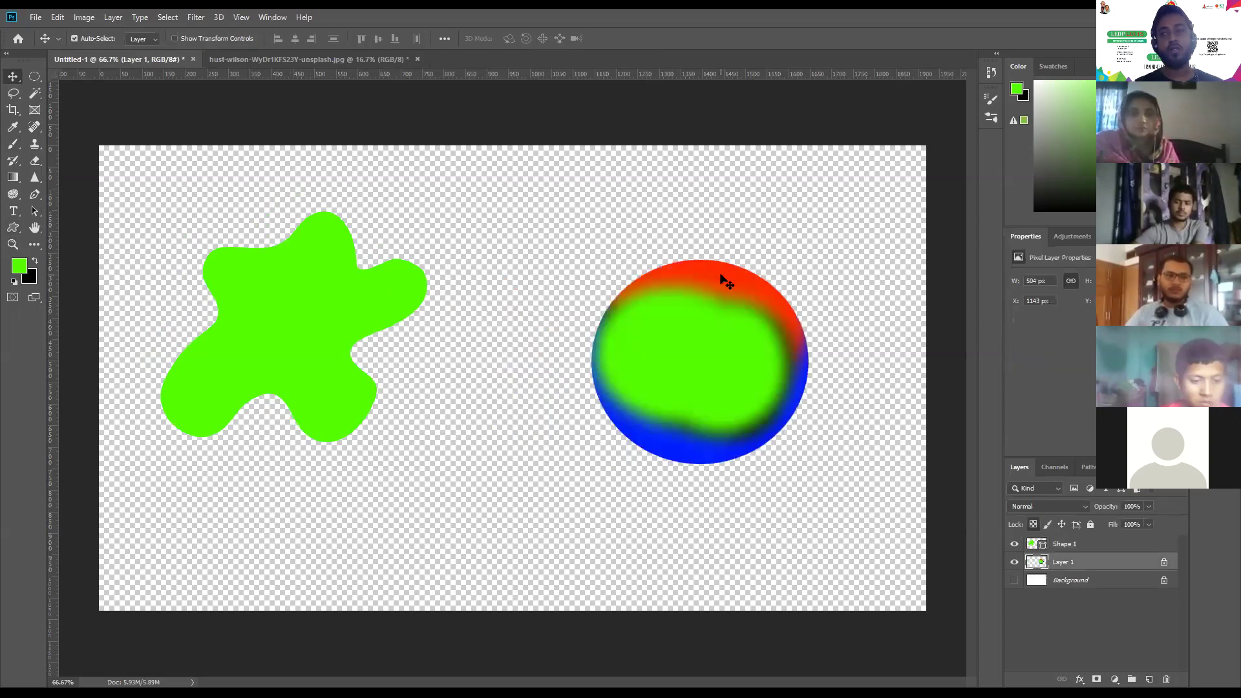
{"action": "left_click", "coordinate": [1131, 545]}
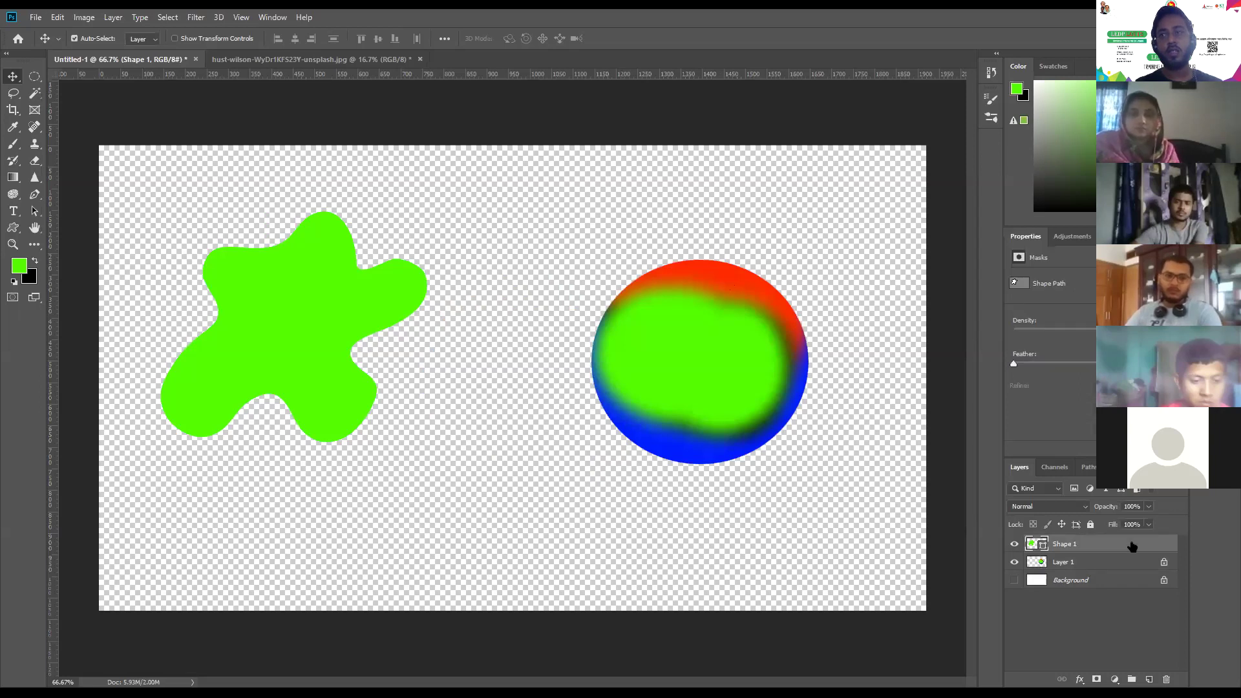
Rasterize the Shape 1 layer and move the green blob closer to the circle, to about X 359 px
{"action": "right_click", "coordinate": [1131, 542]}
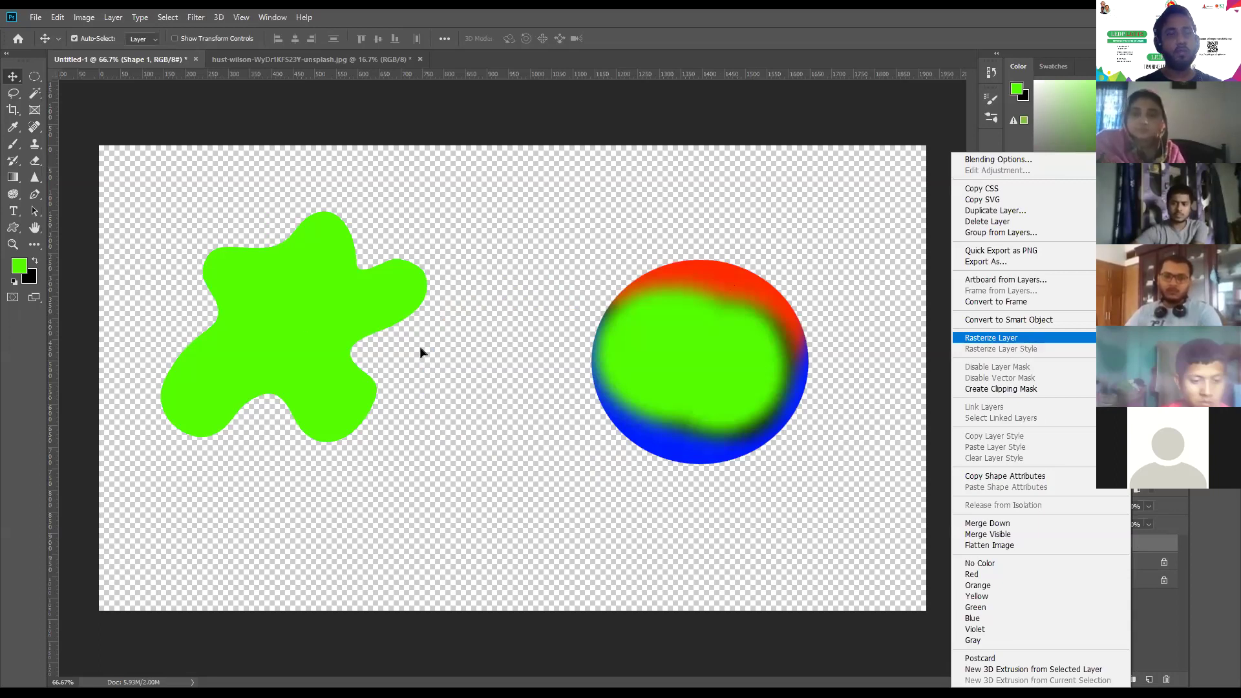
{"action": "key", "text": "Return"}
{"action": "left_click_drag", "start_coordinate": [349, 304], "coordinate": [398, 369]}
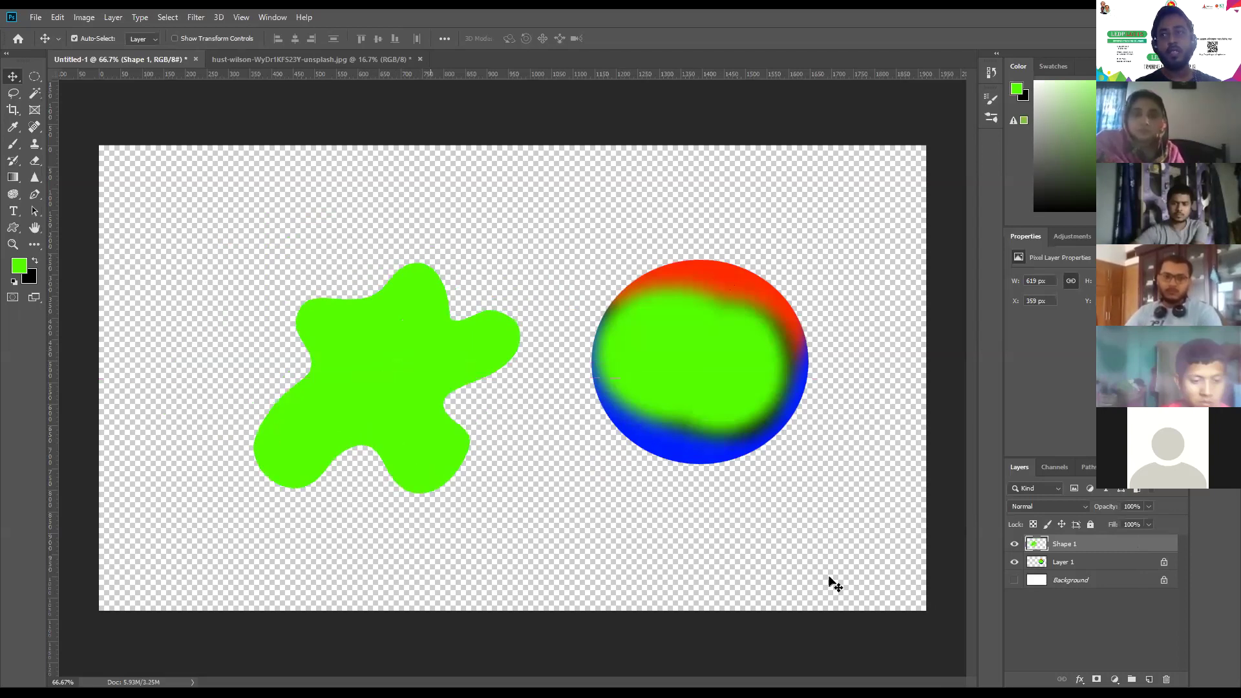
Lock the transparent pixels of Shape 1 and choose a splatter brush from the Water Splash brushes, enlarged to 500 px
{"action": "left_click", "coordinate": [1033, 524]}
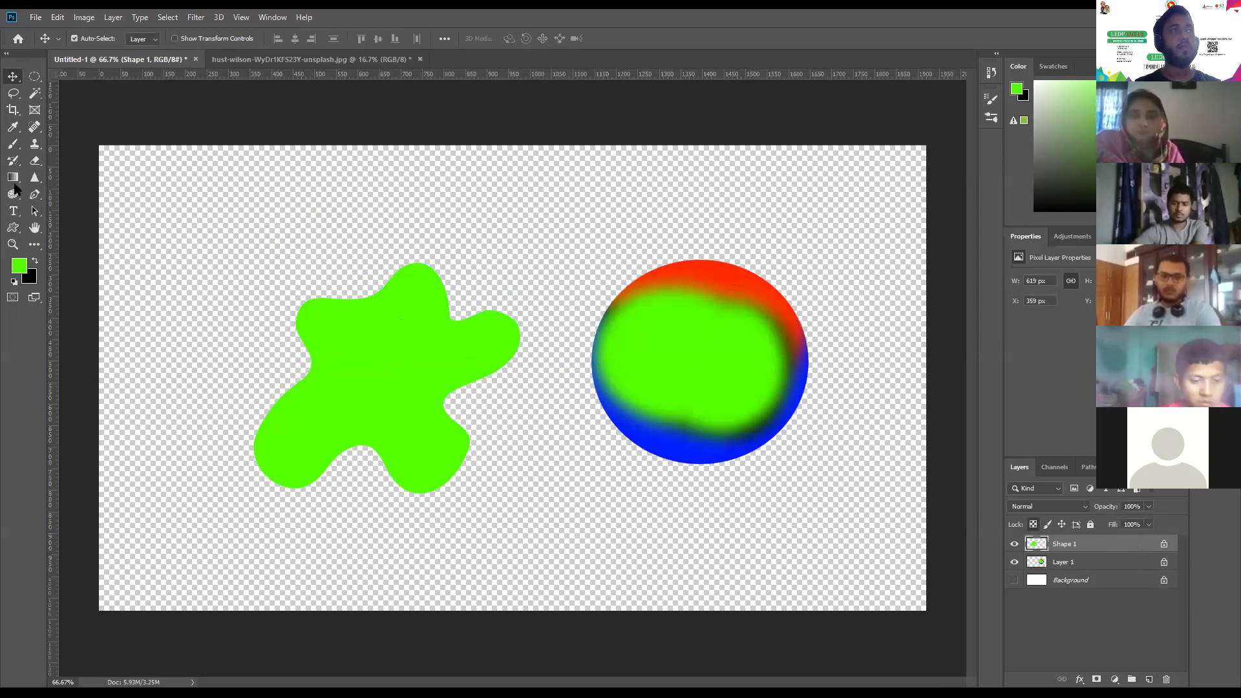
{"action": "left_click", "coordinate": [13, 147]}
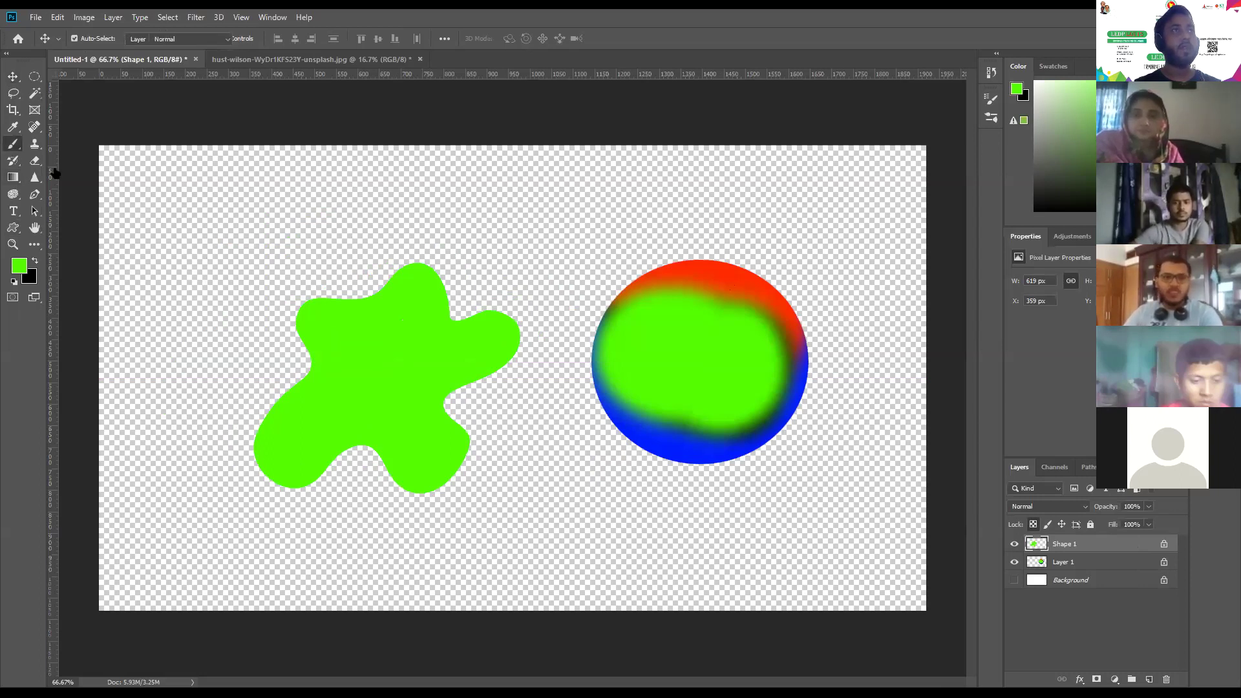
{"action": "right_click", "coordinate": [27, 173]}
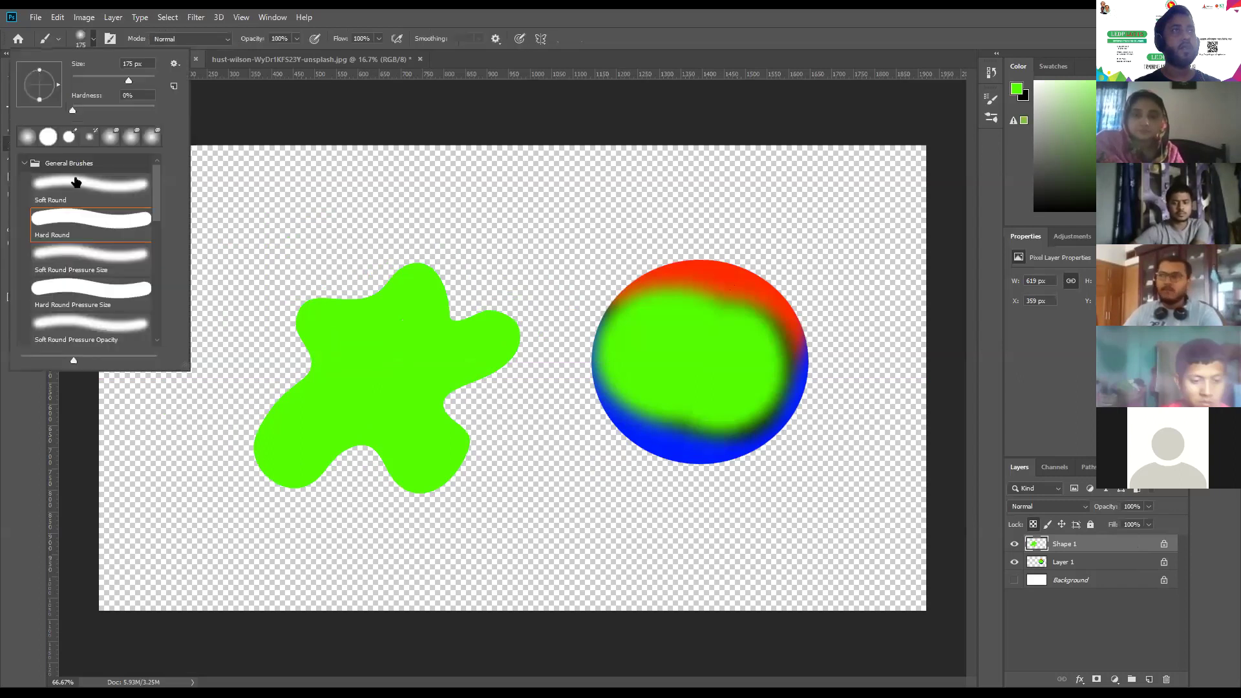
{"action": "left_click", "coordinate": [157, 317]}
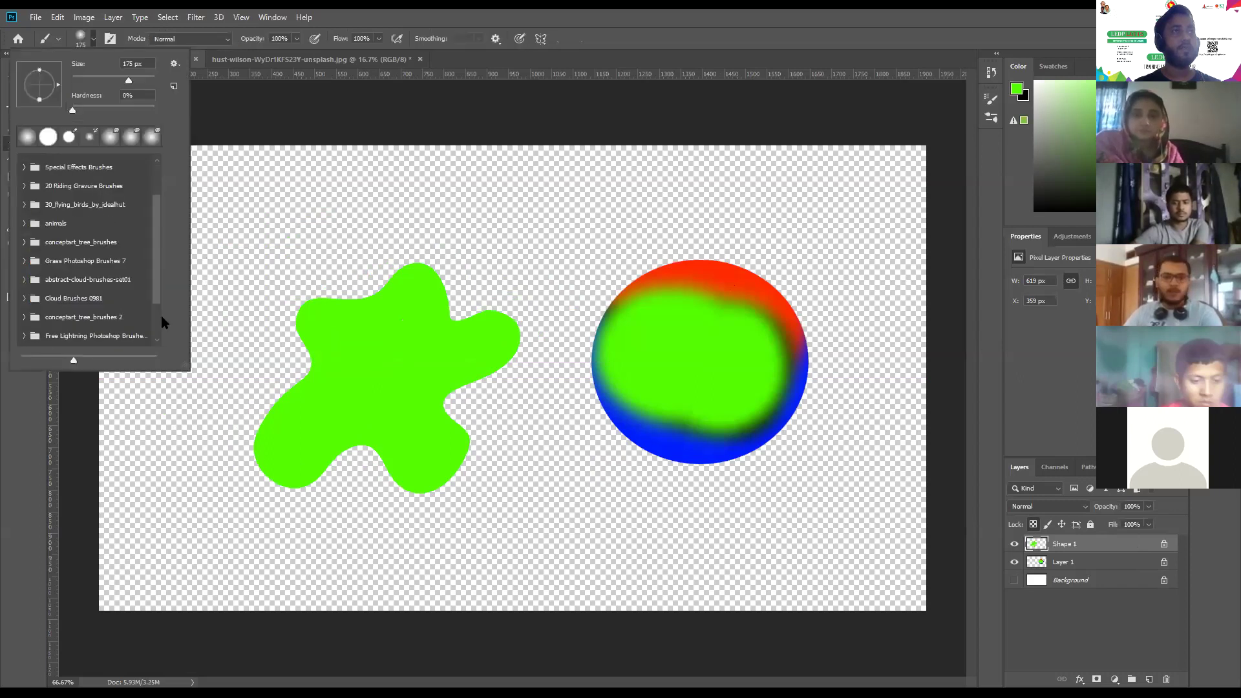
{"action": "left_click", "coordinate": [39, 339]}
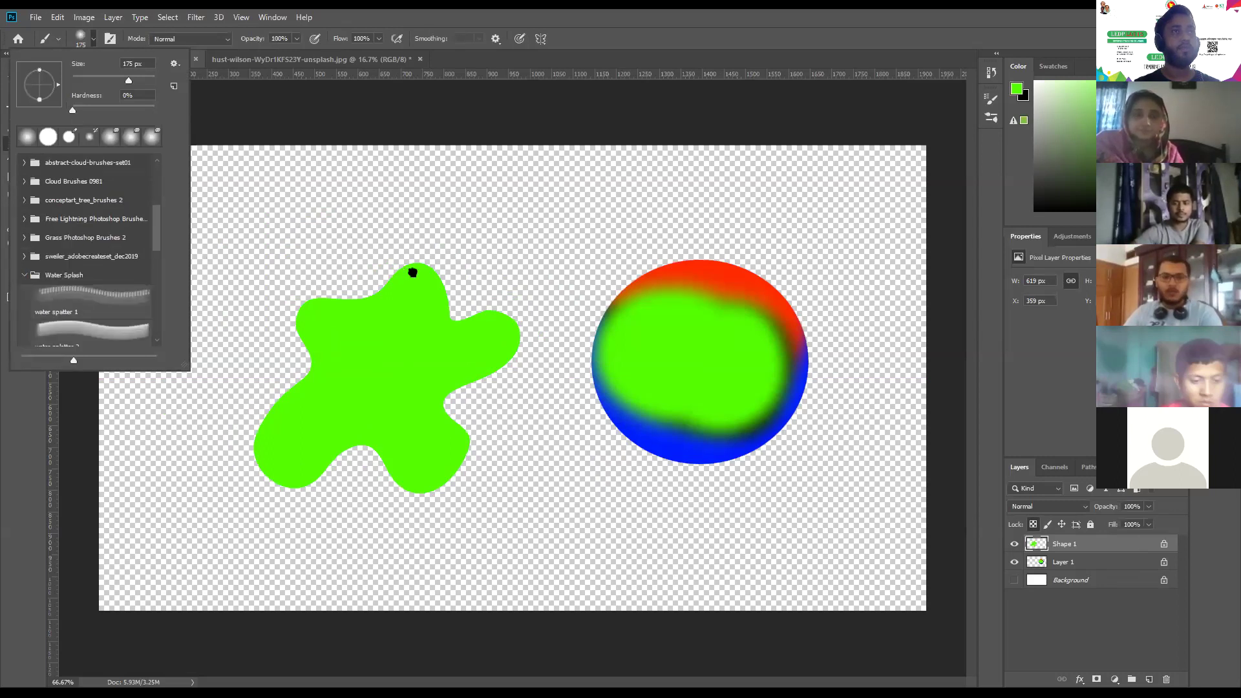
{"action": "left_click", "coordinate": [385, 291]}
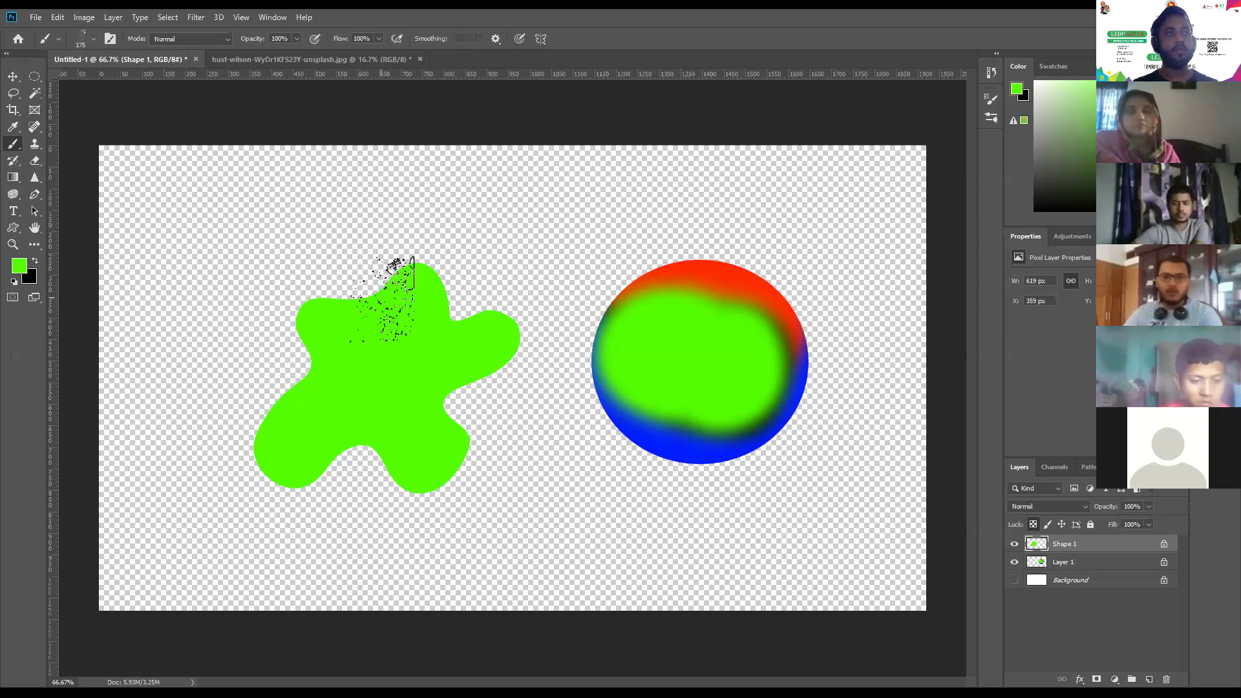
{"action": "key", "text": "bracketright"}
{"action": "key", "text": "bracketright"}
{"action": "key", "text": "bracketright"}
{"action": "key", "text": "bracketright"}
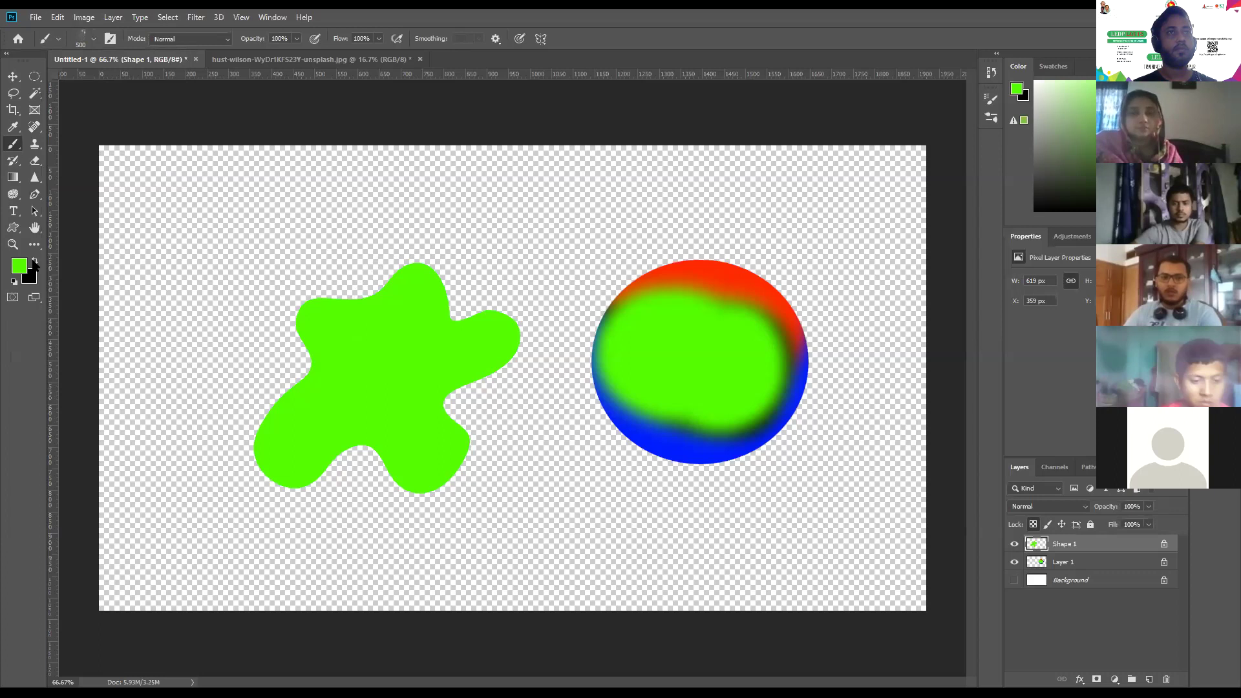
Set the foreground color to light blue and paint splatter over the blob's left side, reducing the brush to 250 px
{"action": "left_click", "coordinate": [21, 266]}
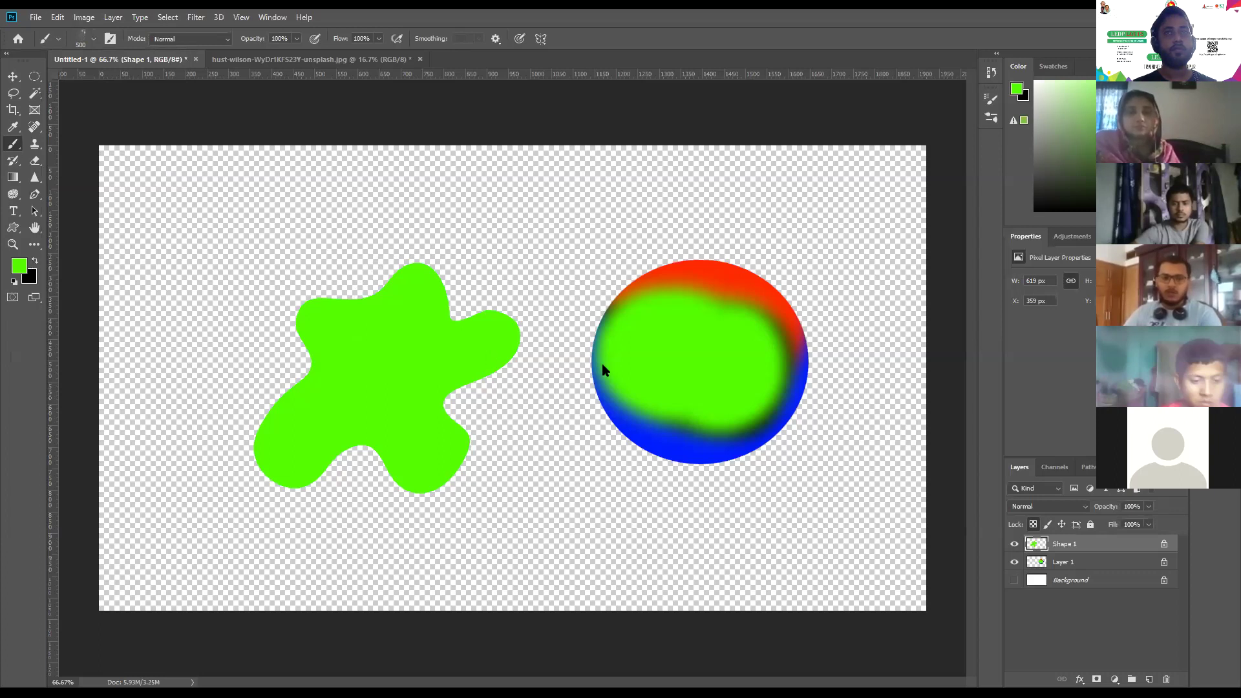
{"action": "left_click", "coordinate": [607, 431]}
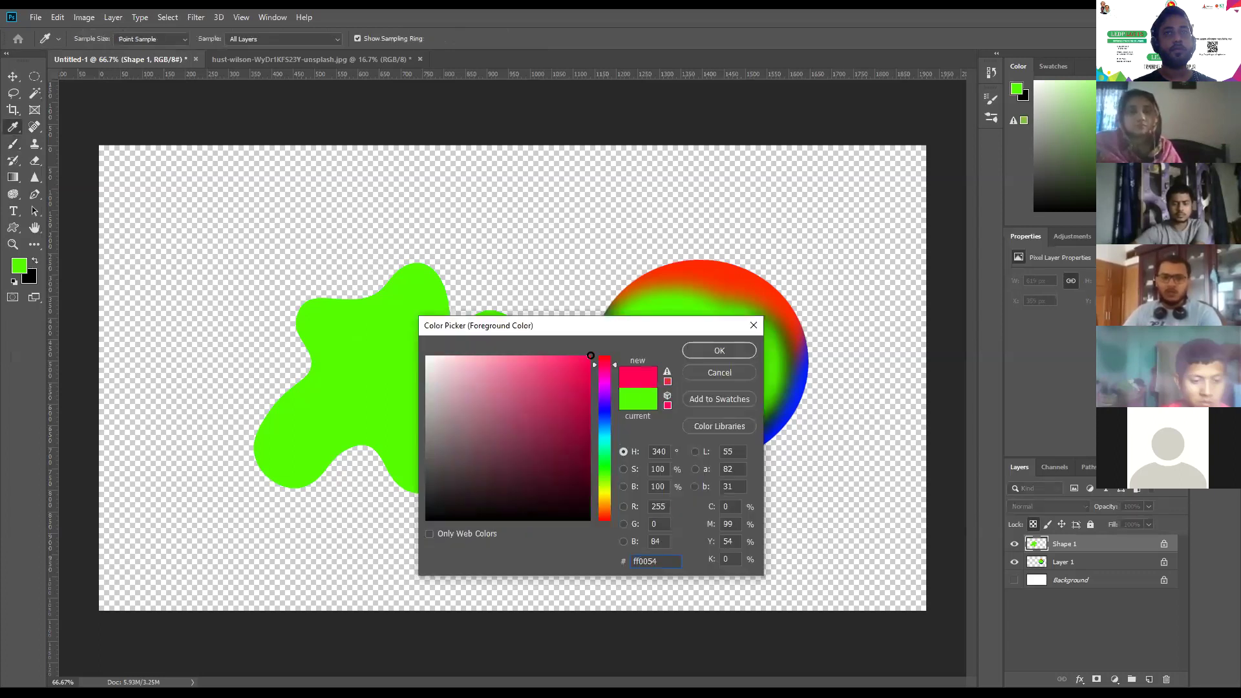
{"action": "left_click", "coordinate": [709, 357]}
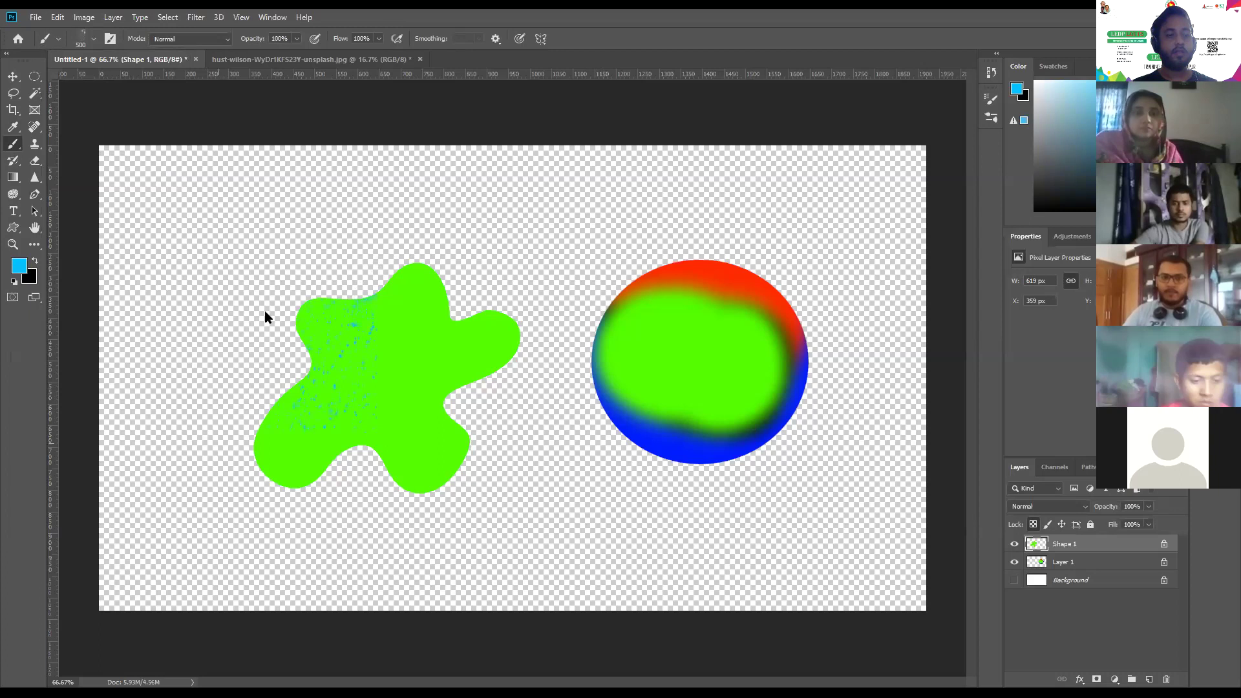
{"action": "key", "text": "bracketleft"}
{"action": "key", "text": "bracketleft"}
{"action": "key", "text": "bracketleft"}
{"action": "left_click_drag", "start_coordinate": [326, 291], "coordinate": [339, 304]}
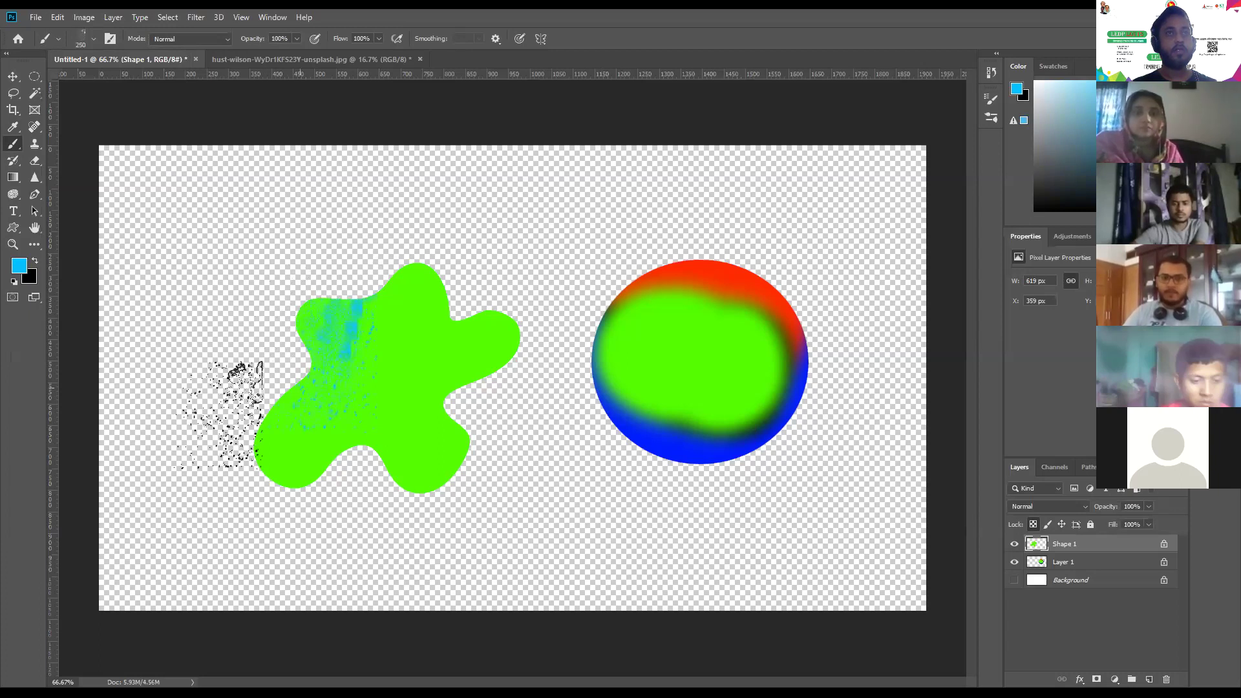
{"action": "left_click_drag", "start_coordinate": [270, 401], "coordinate": [316, 362]}
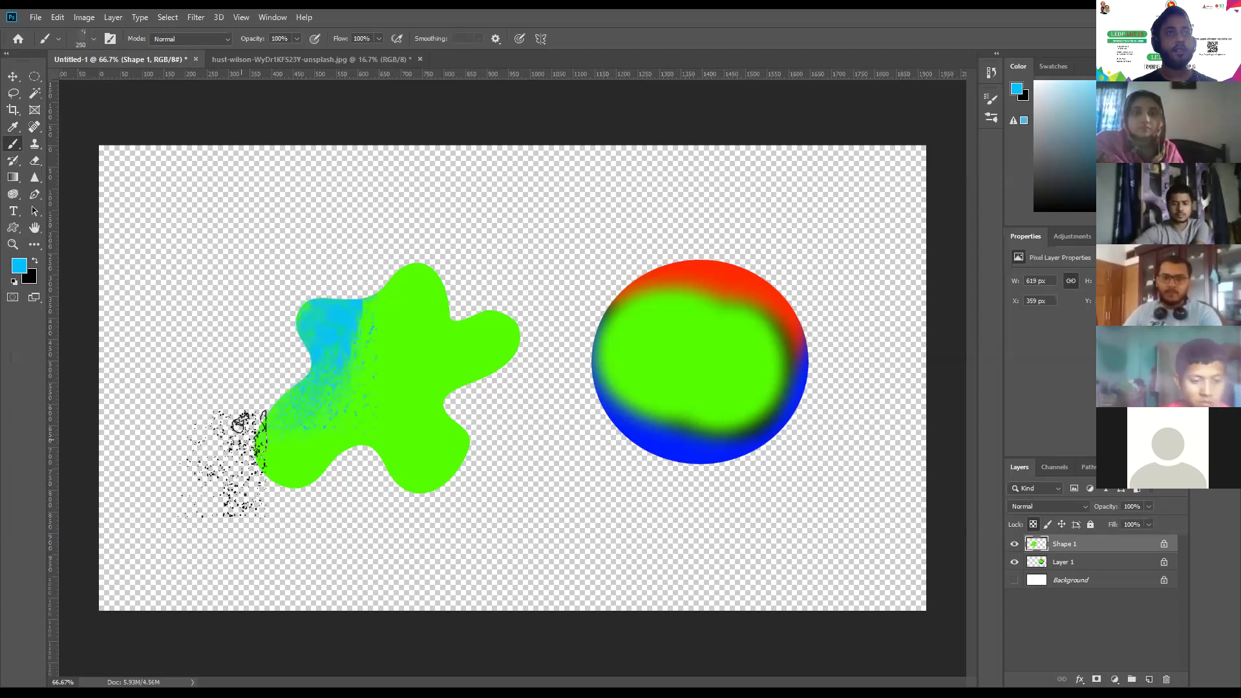
{"action": "mouse_move", "coordinate": [297, 241]}
{"action": "left_mouse_down"}
{"action": "mouse_move", "coordinate": [230, 454]}
{"action": "mouse_move", "coordinate": [336, 468]}
{"action": "mouse_move", "coordinate": [270, 481]}
{"action": "left_mouse_up"}
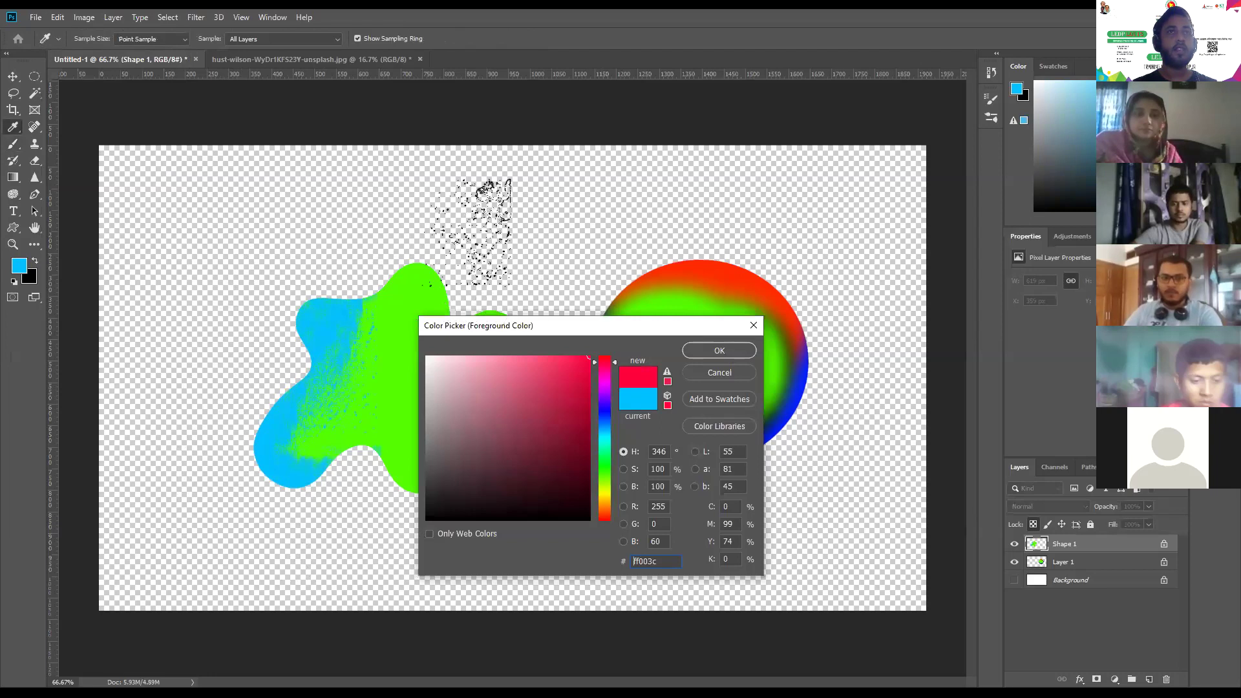
Set the foreground color to red ff003c and paint splatter over the blob's top and upper-right lobes
{"action": "key", "text": "Return"}
{"action": "mouse_move", "coordinate": [472, 232]}
{"action": "left_mouse_down"}
{"action": "mouse_move", "coordinate": [533, 252]}
{"action": "mouse_move", "coordinate": [548, 311]}
{"action": "mouse_move", "coordinate": [535, 347]}
{"action": "mouse_move", "coordinate": [436, 239]}
{"action": "left_mouse_up"}
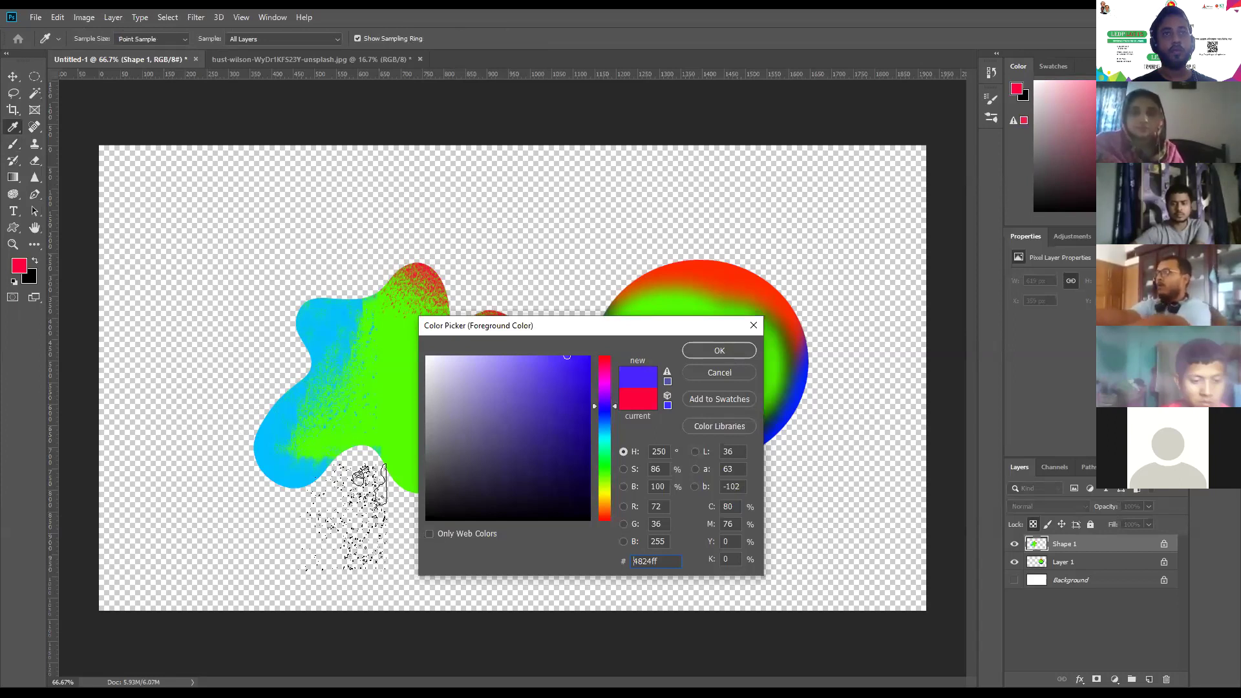
Set the foreground color to violet 4824ff, try splatter strokes on the blob's lower and right lobes, and undo them
{"action": "left_click", "coordinate": [719, 351]}
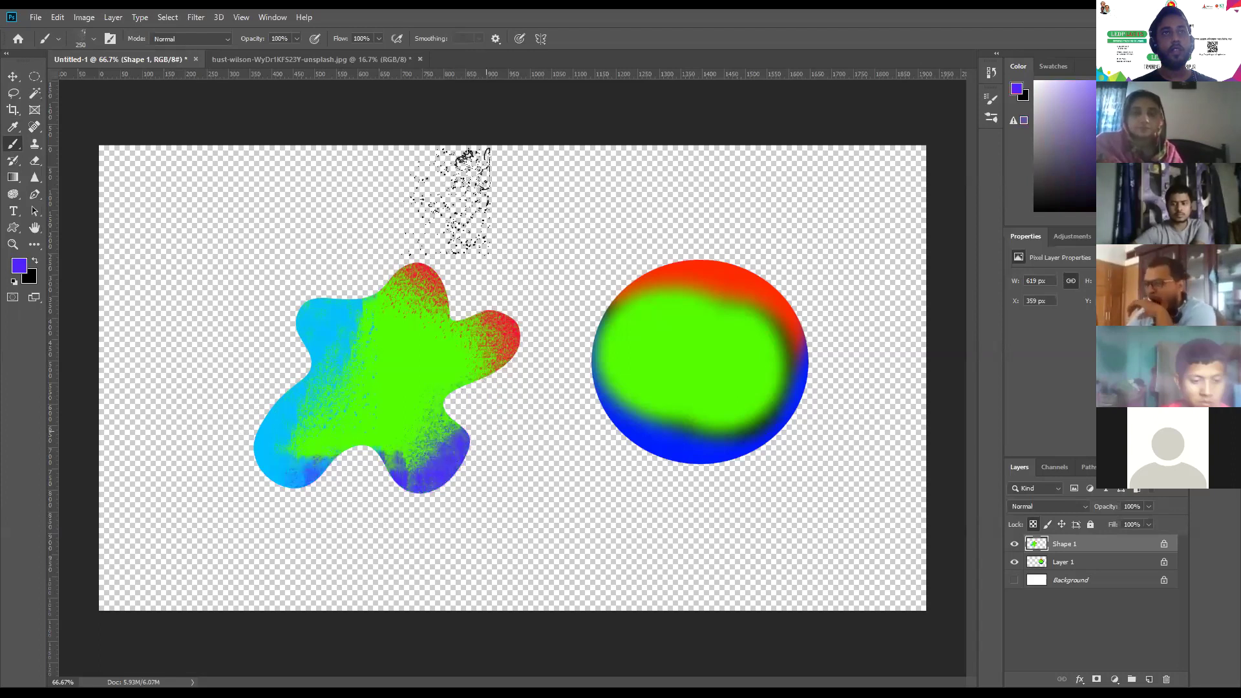
{"action": "left_click_drag", "start_coordinate": [527, 279], "coordinate": [486, 483]}
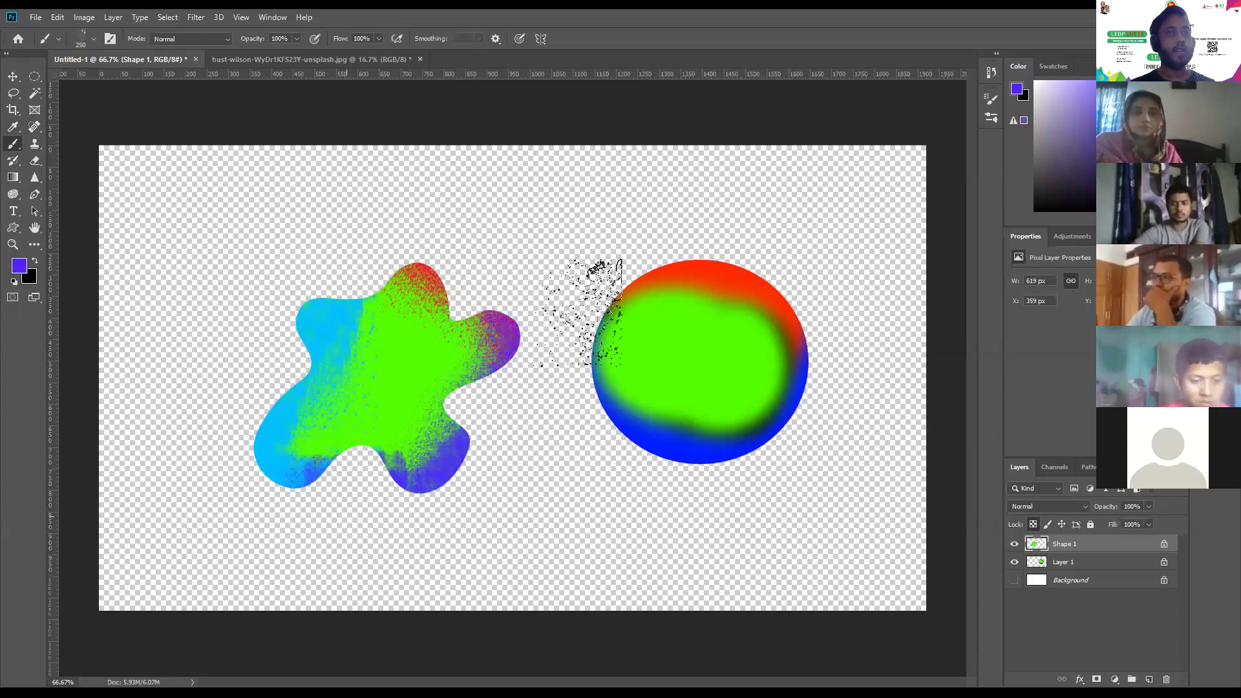
{"action": "key", "text": "ctrl+z"}
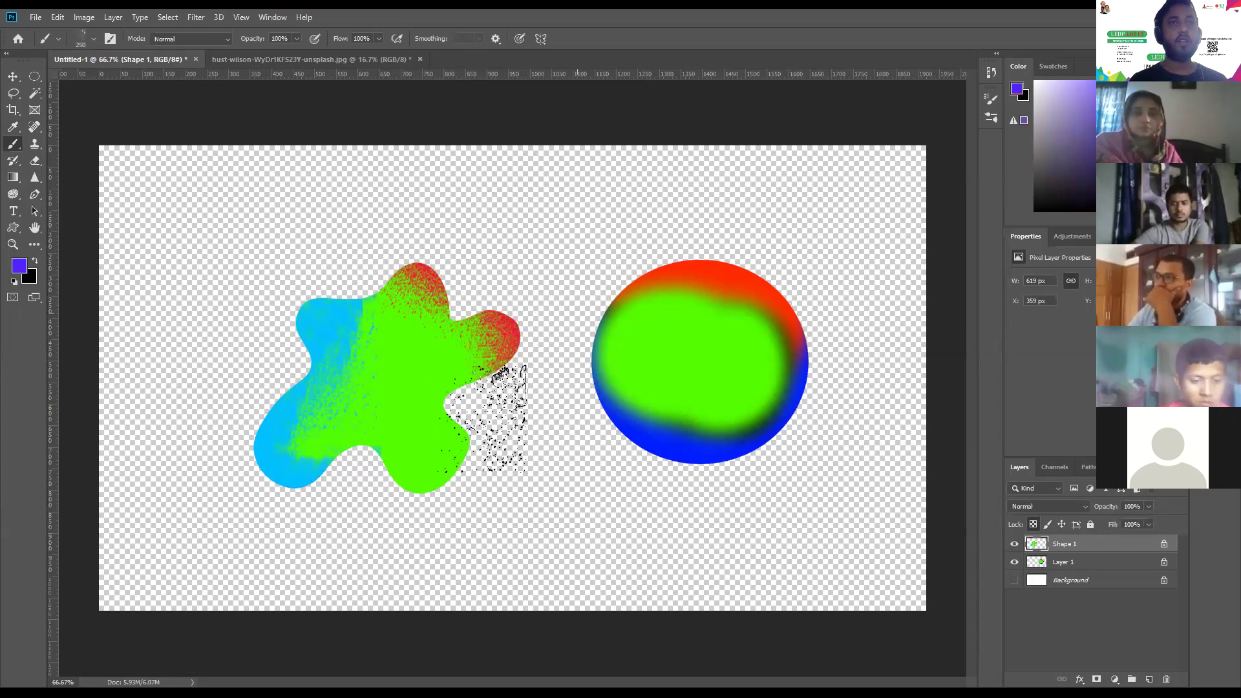
{"action": "left_click_drag", "start_coordinate": [485, 419], "coordinate": [512, 457]}
{"action": "left_click_drag", "start_coordinate": [546, 354], "coordinate": [535, 435]}
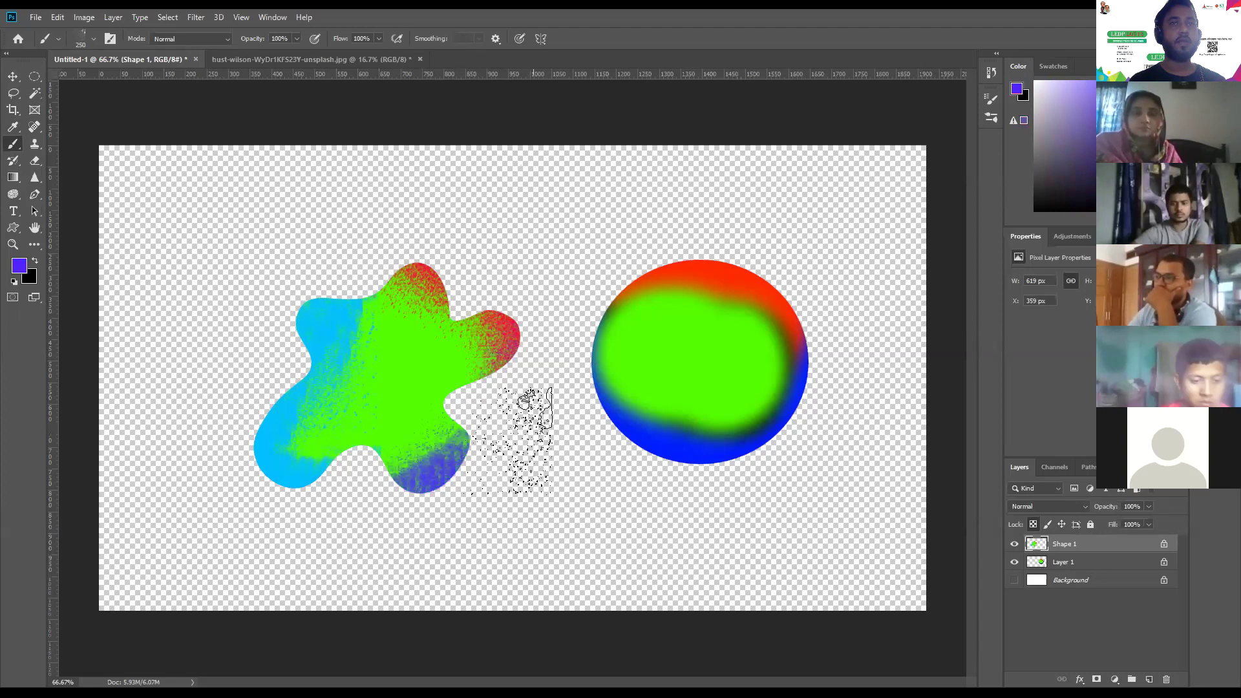
{"action": "key", "text": "ctrl+z"}
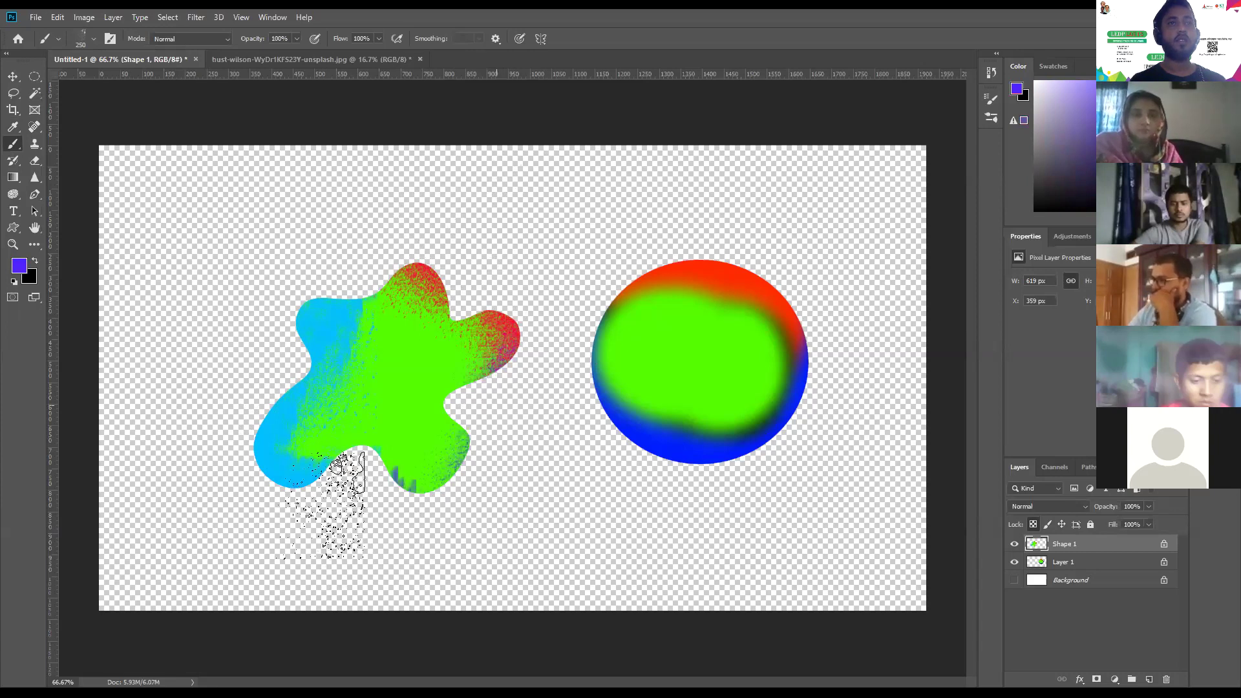
Paint violet splatter along the blob's lower lobes and, with the brush reduced to 175 px, across its upper-right lobe
{"action": "left_click_drag", "start_coordinate": [349, 498], "coordinate": [433, 539]}
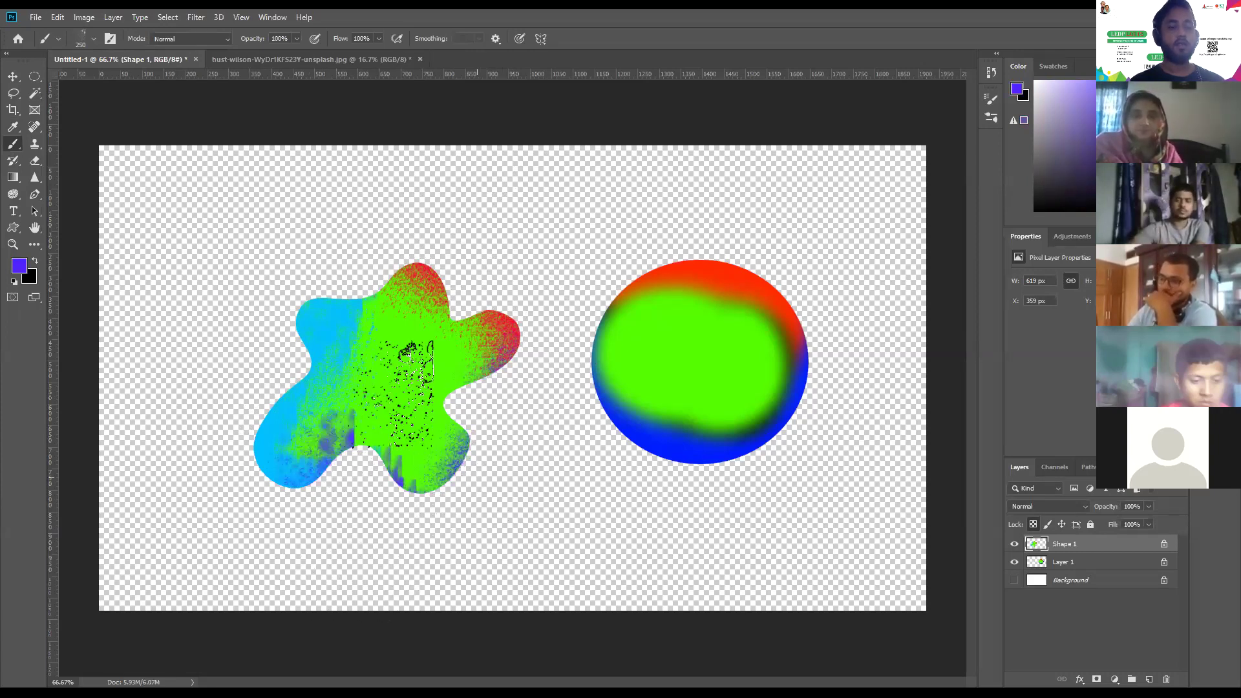
{"action": "key", "text": "bracketleft"}
{"action": "key", "text": "bracketleft"}
{"action": "left_click_drag", "start_coordinate": [423, 351], "coordinate": [504, 326]}
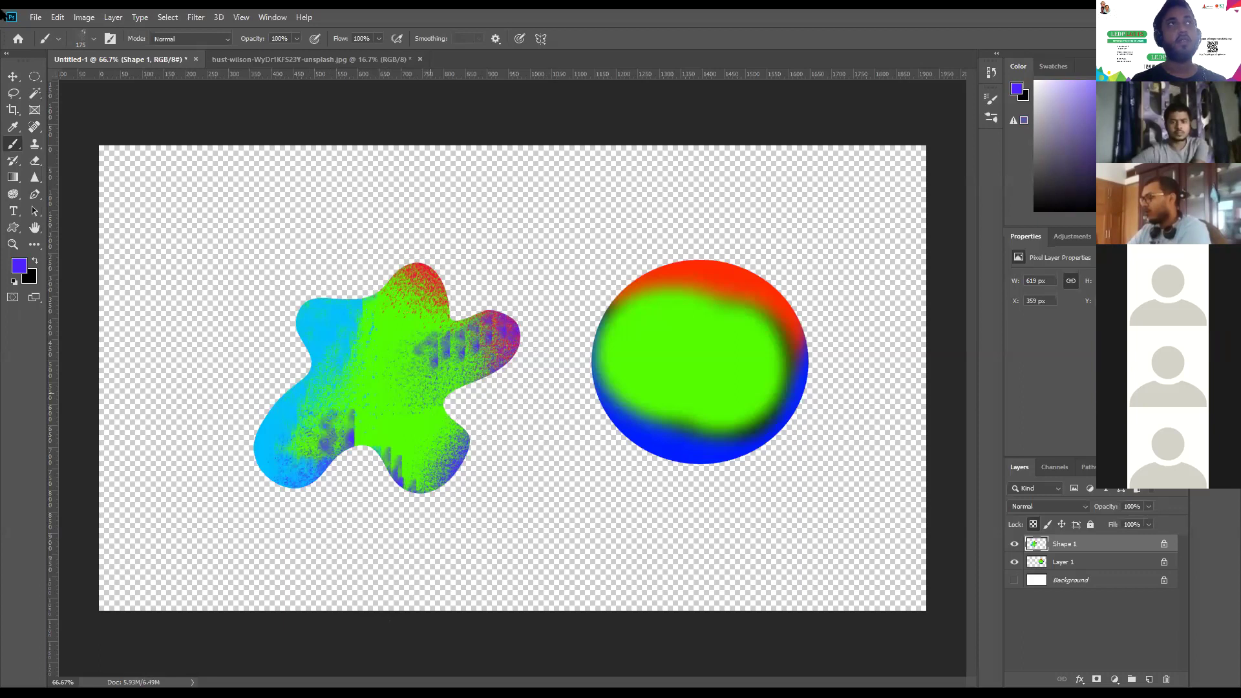
{"action": "left_click", "coordinate": [57, 17]}
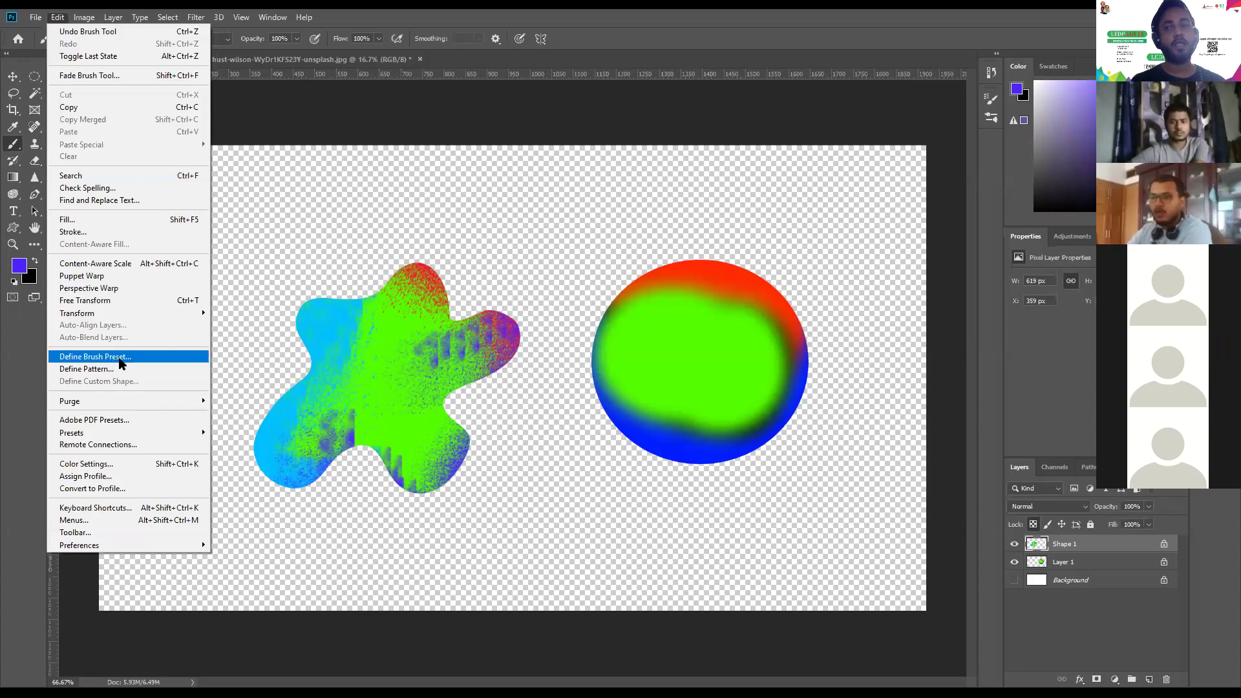
{"action": "left_click", "coordinate": [702, 36]}
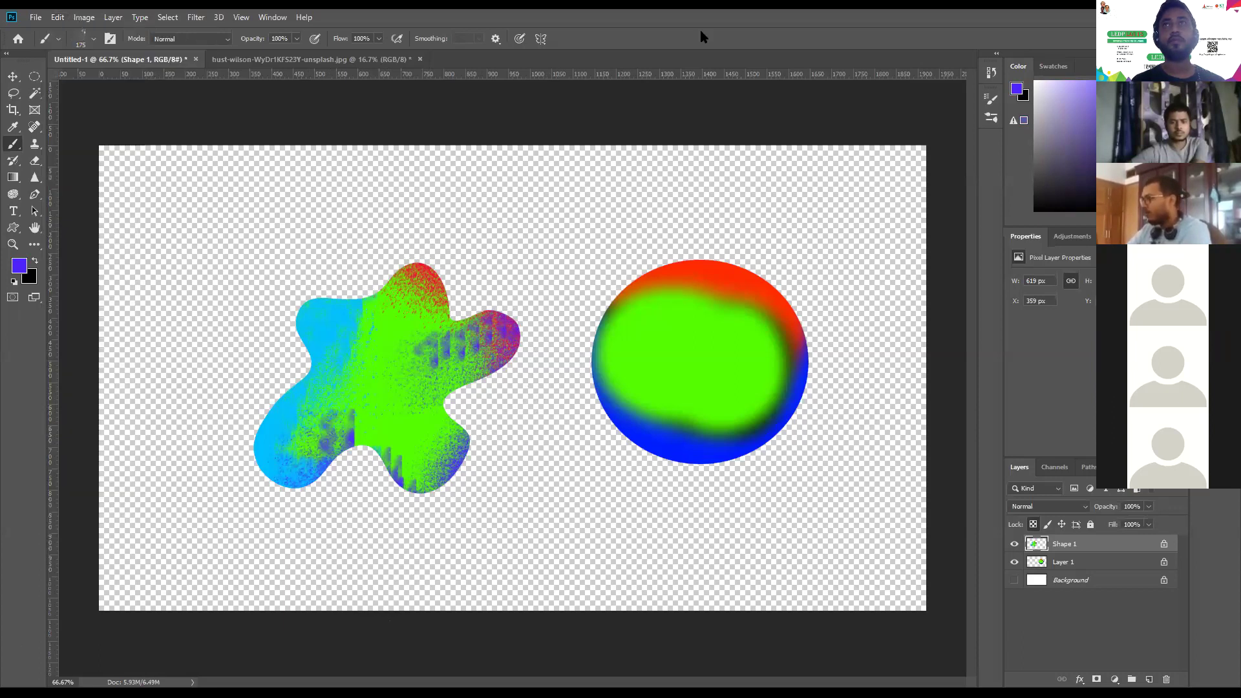